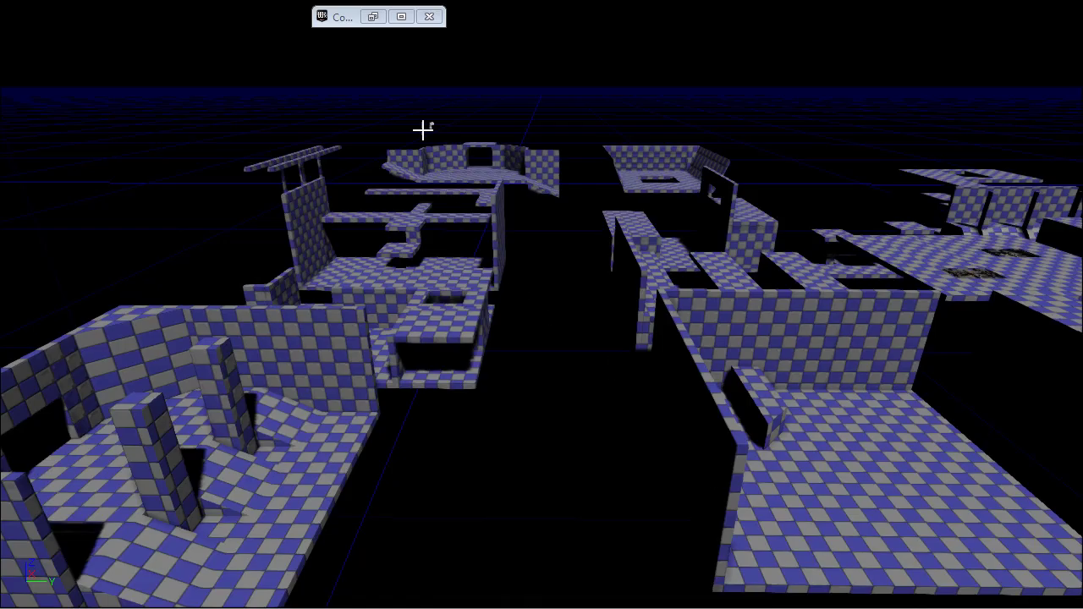
Look over the separate blockout geometry pieces laid out across the level.
mouse_move(556, 310)
mouse_down()
mouse_move(531, 281)
mouse_move(569, 299)
mouse_up()
right_drag(569, 300, 638, 330)
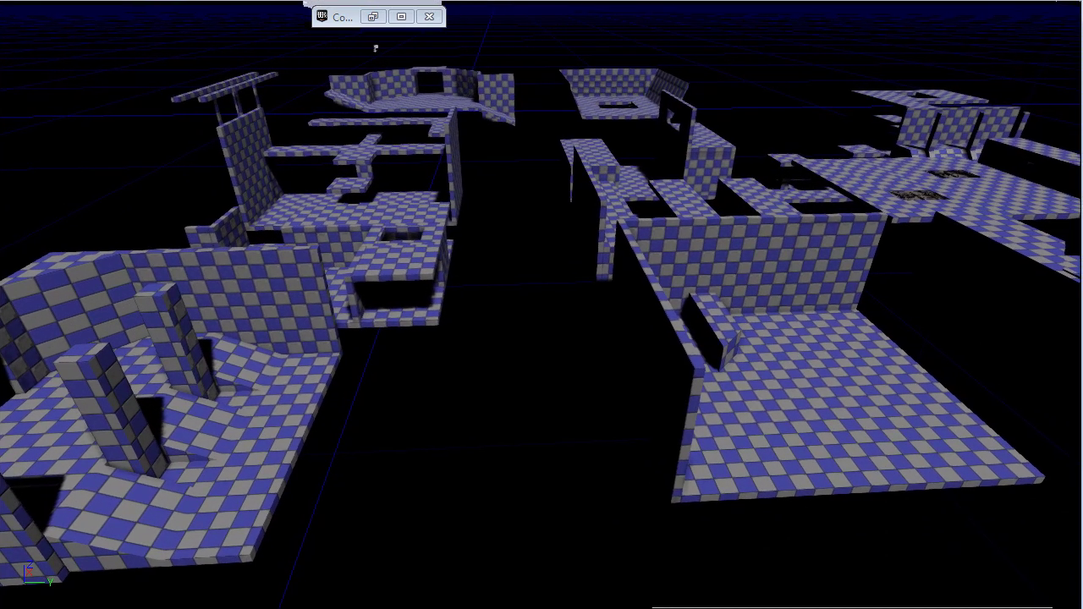
right_drag(566, 434, 499, 416)
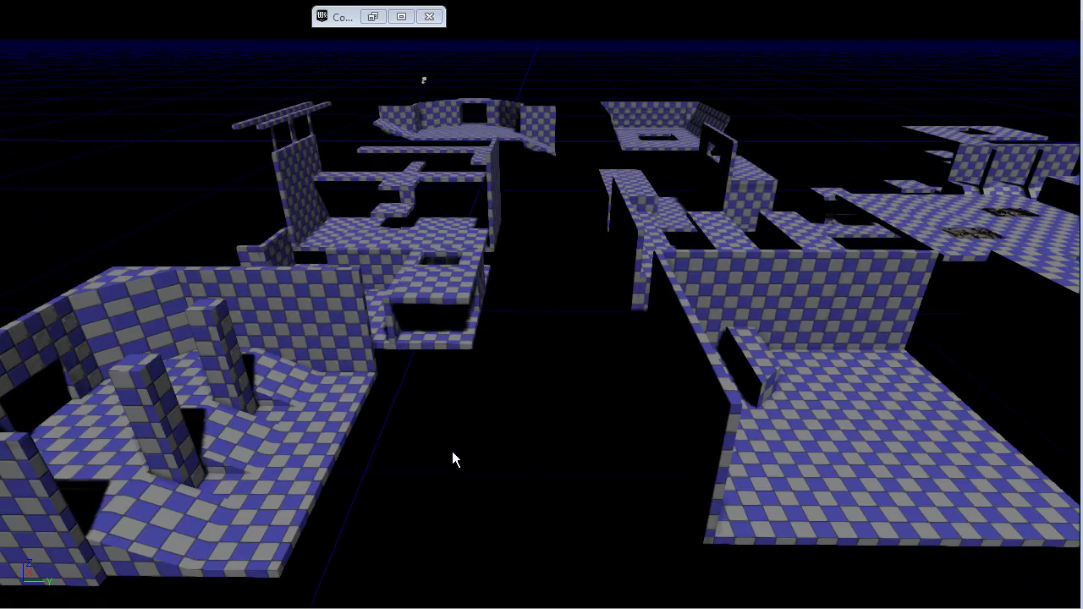
drag(450, 452, 454, 451)
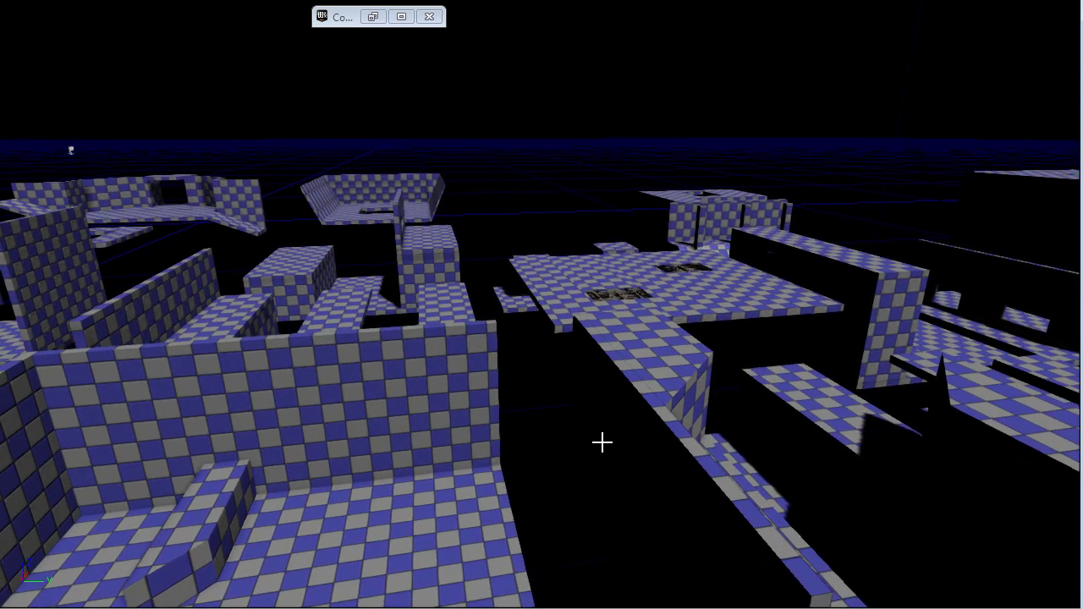
right_drag(570, 453, 493, 433)
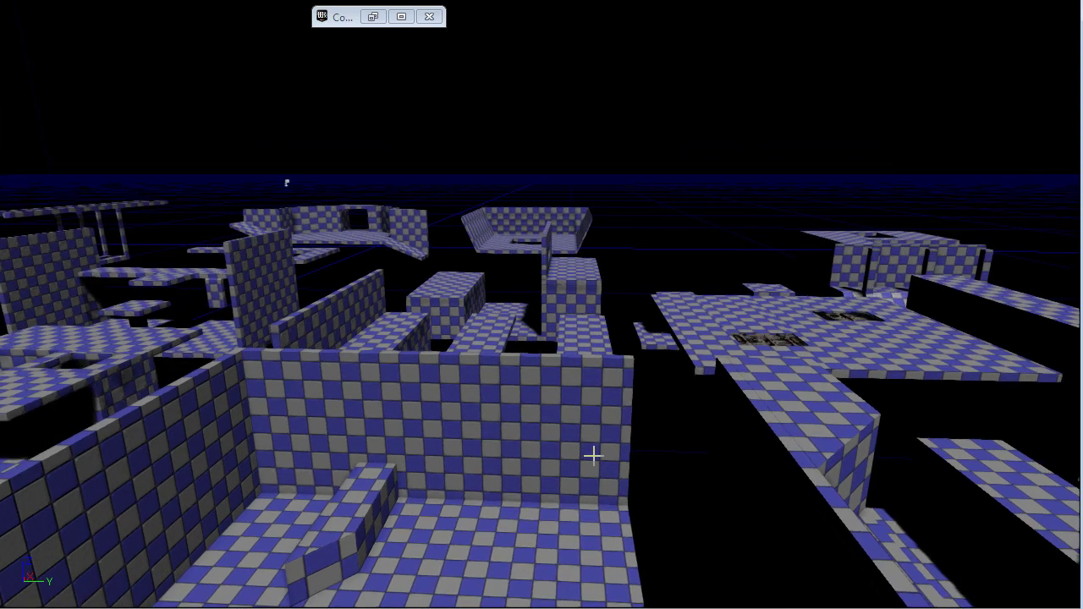
drag(624, 395, 675, 449)
right_drag(675, 449, 613, 2)
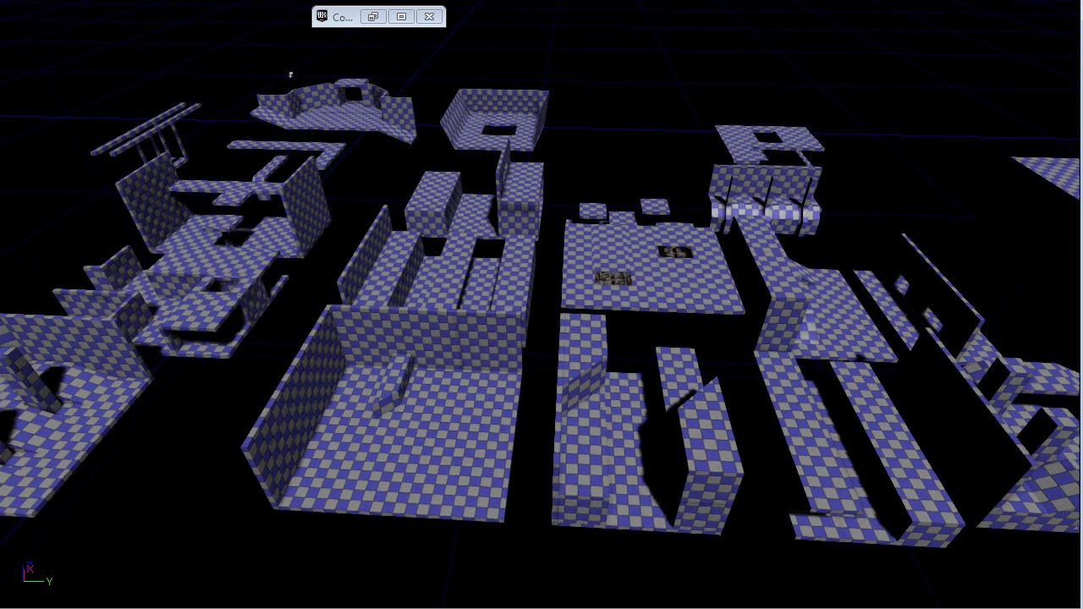
Build a cube builder brush with X 3584, Y 3584 and Z 16.
right_click(0, 157)
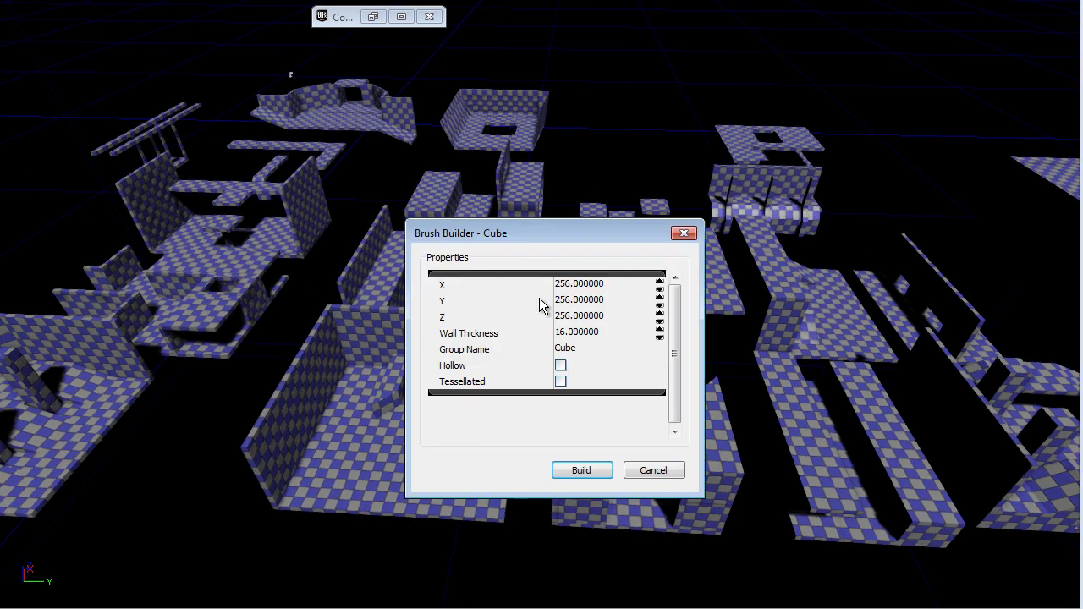
click(618, 285)
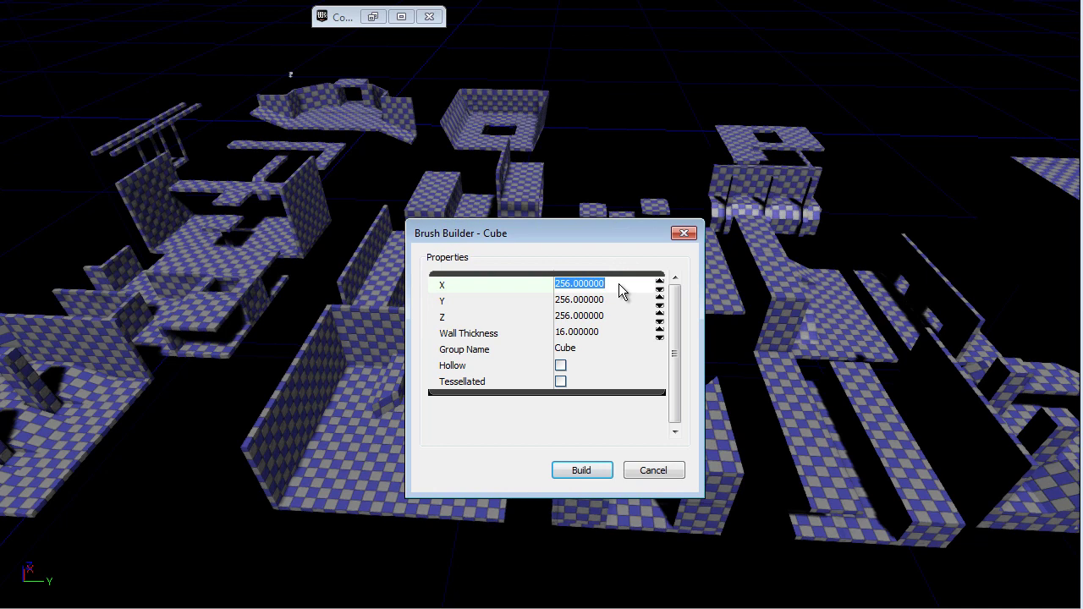
text(38)
text(84)
key(Tab)
text(3584)
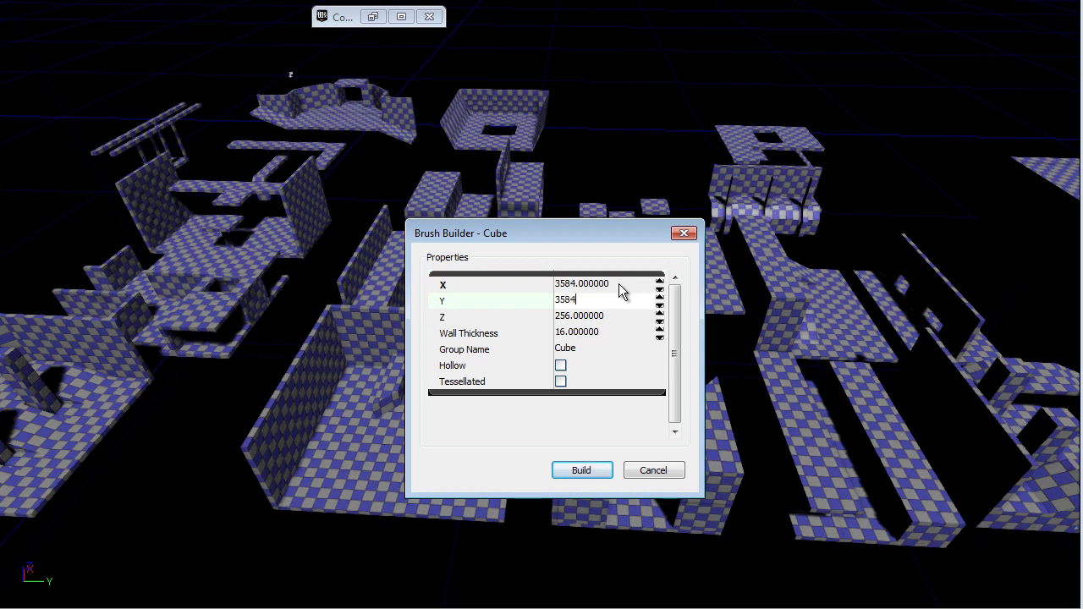
click(597, 318)
text(16)
key(Return)
click(592, 470)
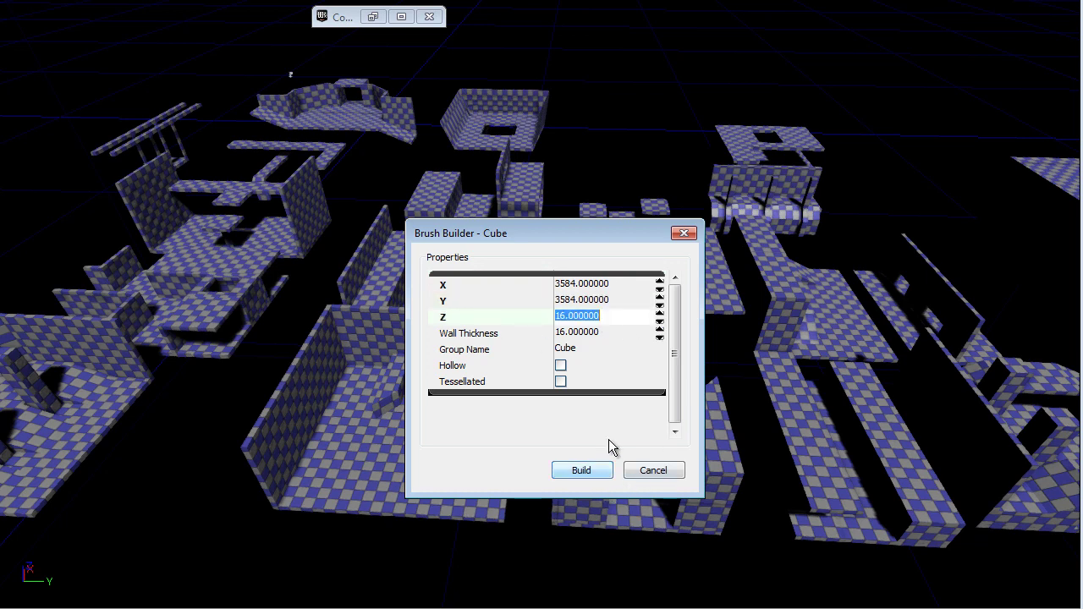
click(671, 476)
Add the builder brush as a solid slab and move it along Y to the far side of the blockout pieces.
mouse_move(384, 337)
right_down()
mouse_move(601, 287)
mouse_move(490, 285)
mouse_move(46, 341)
right_up()
key(s)
key(b)
right_drag(209, 269, 233, 280)
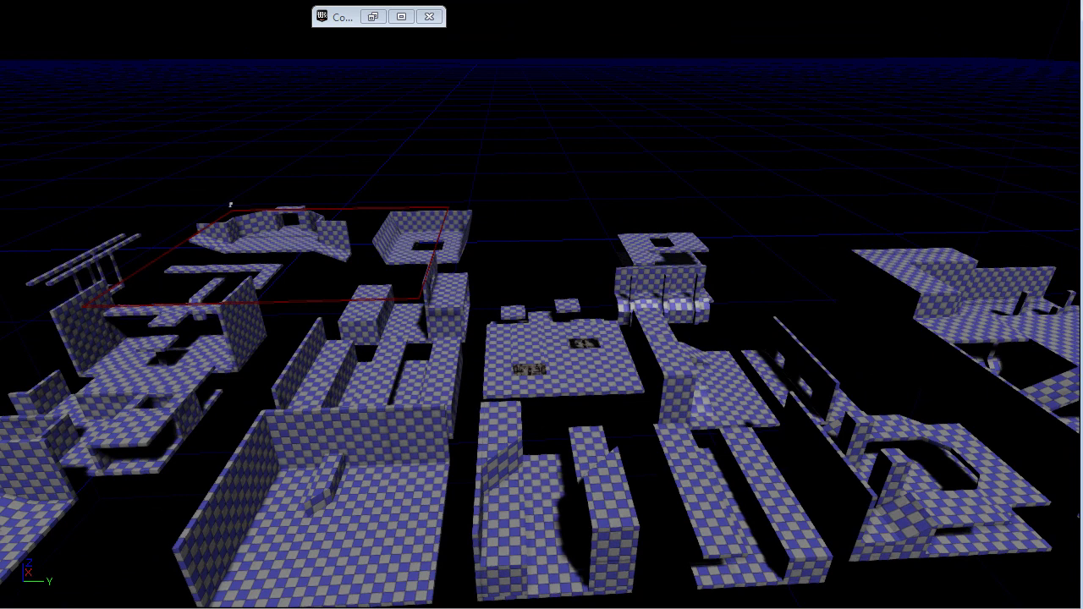
key(ctrl+a)
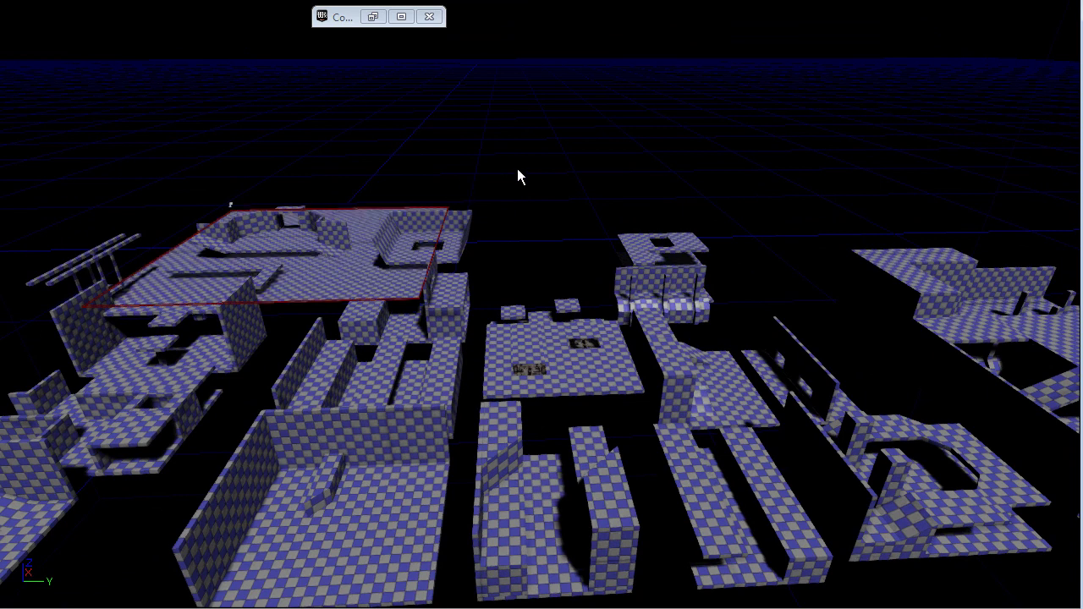
key(b)
click(380, 286)
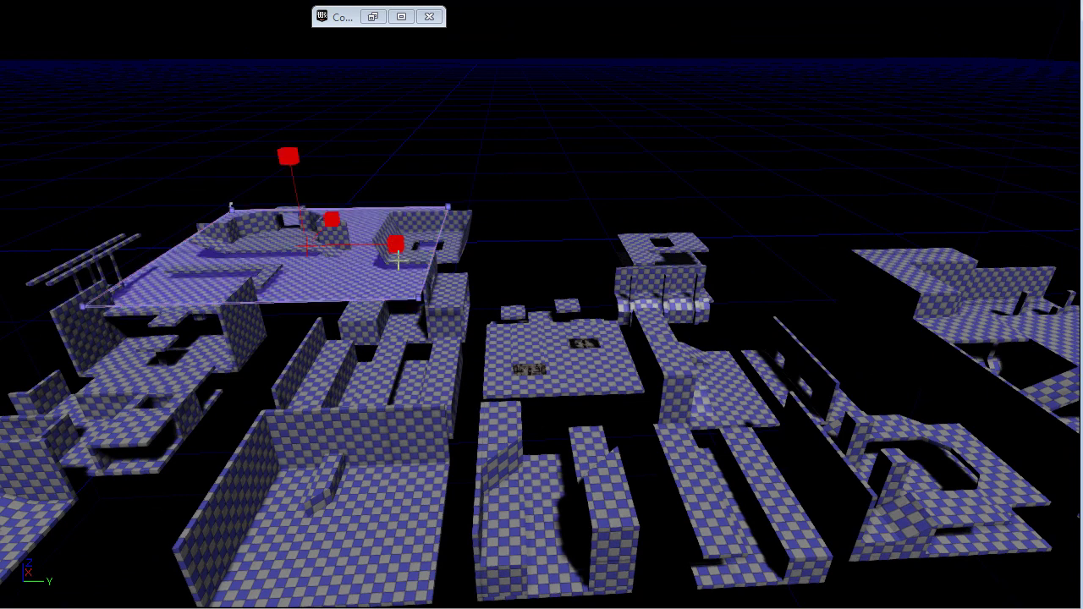
key(space)
drag(382, 244, 820, 242)
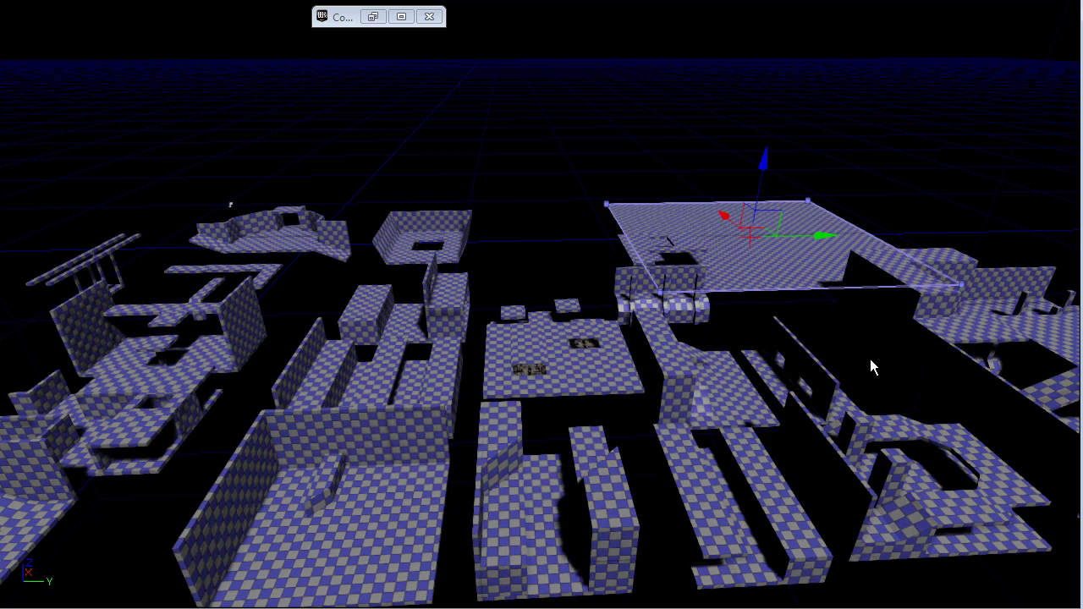
Rebuild the cube builder brush with X and Y both set to 3584.
right_drag(876, 369, 819, 329)
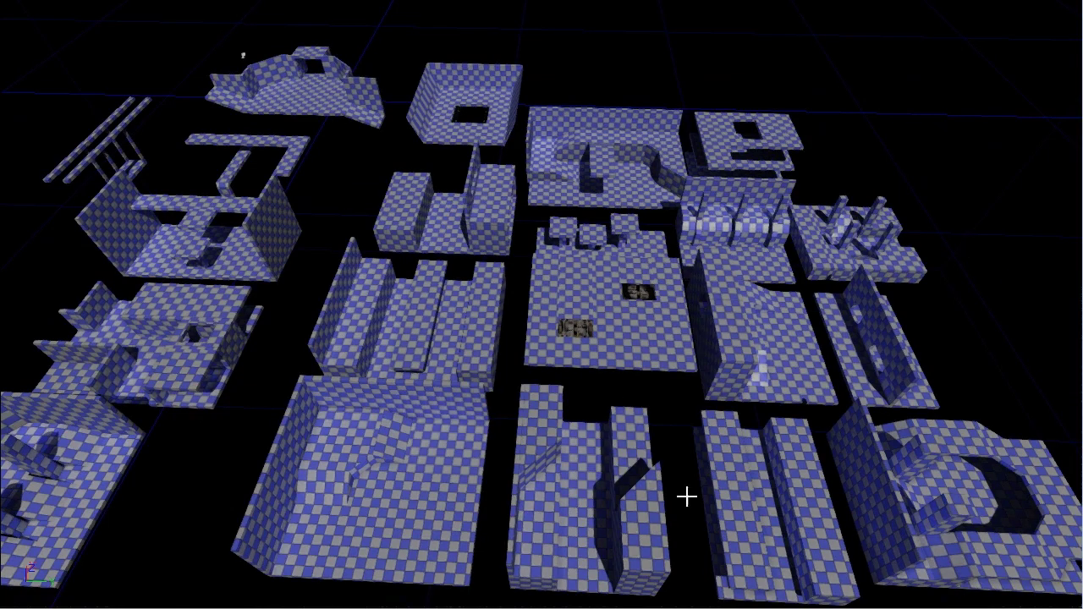
click(229, 263)
click(431, 336)
click(1000, 352)
click(607, 284)
text(3584)
key(Tab)
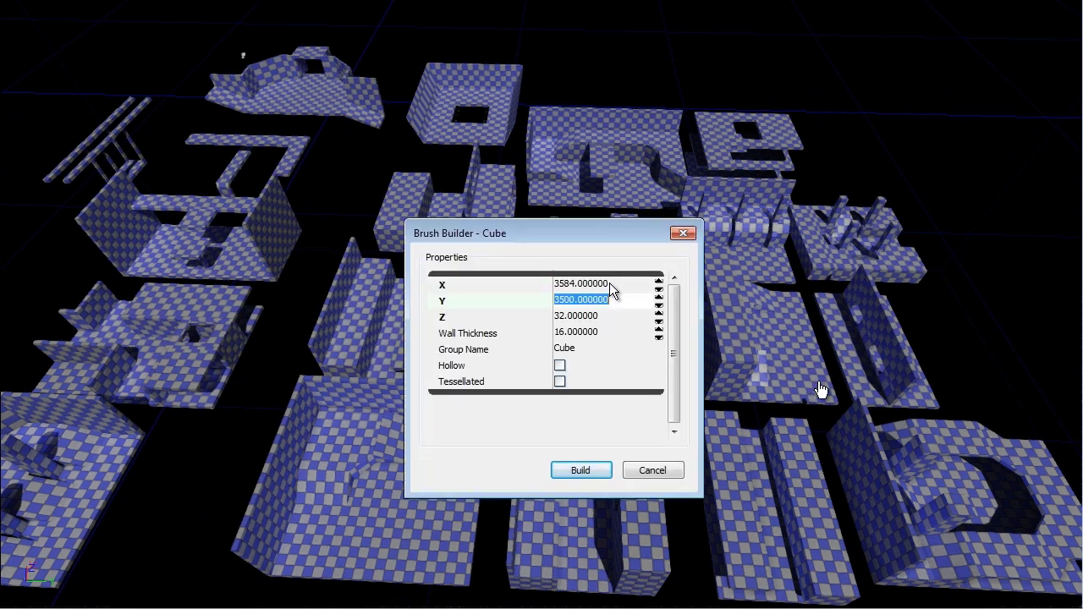
text(3584)
key(Return)
click(572, 483)
click(663, 474)
Add the brush as a solid floor slab and move it to the open area beside the blockout pieces, lowered to their floor level.
key(ctrl+a)
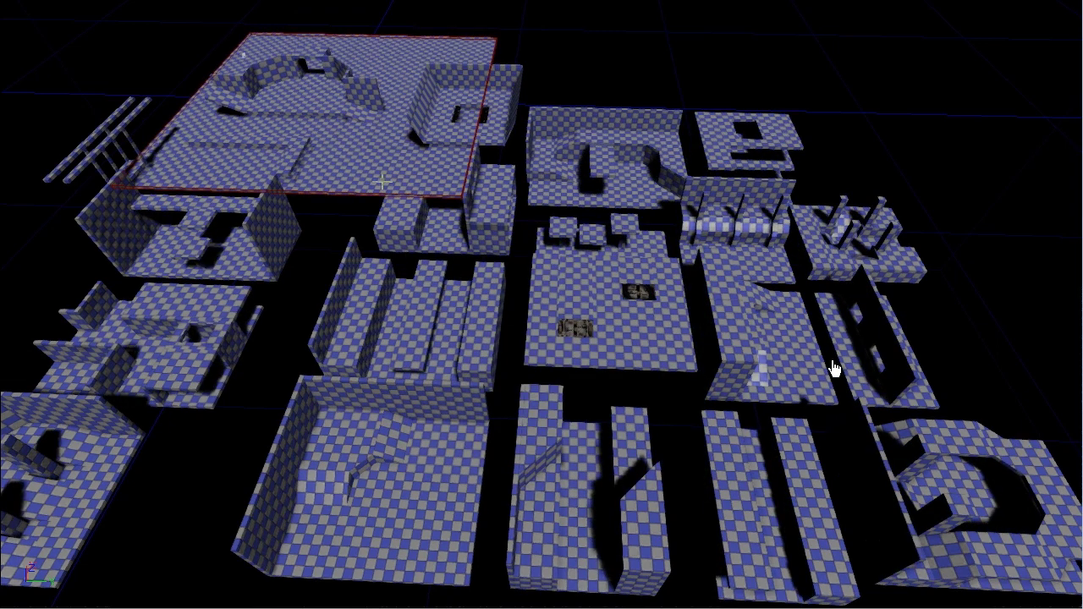
key(b)
ctrl+shift+click(354, 168)
mouse_move(384, 93)
mouse_down()
mouse_move(813, 299)
mouse_move(973, 360)
mouse_up()
middle_drag(822, 344, 942, 358)
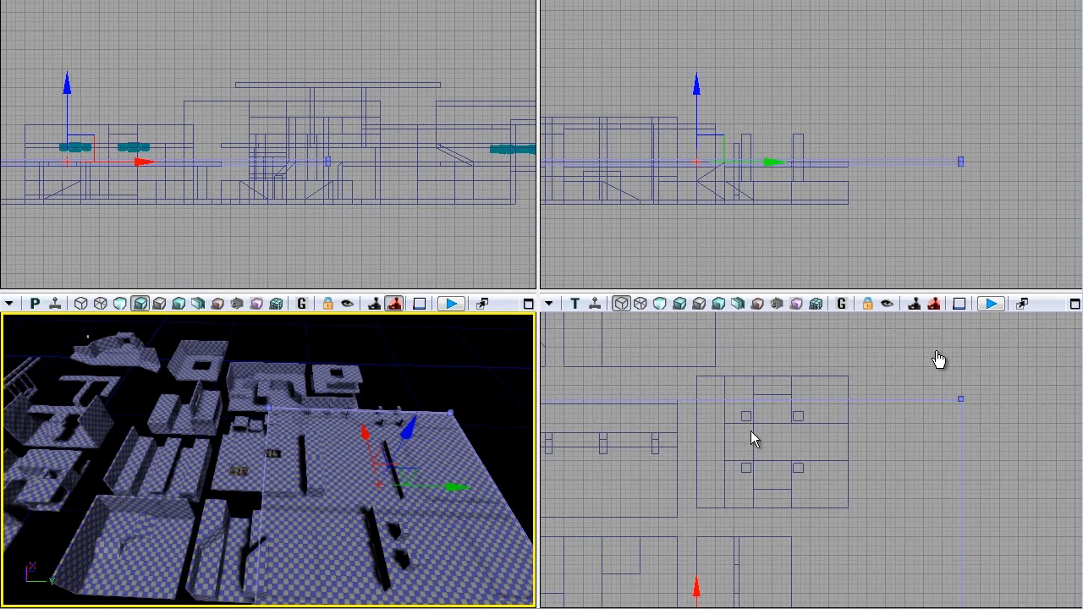
scroll(939, 360, up, 3)
ctrl+drag(942, 511, 965, 468)
drag(940, 78, 941, 101)
click(865, 230)
Move the walled room module with the framed opening from the piece layout onto the new floor slab.
drag(467, 433, 203, 399)
drag(701, 426, 924, 440)
scroll(924, 440, down, 1)
mouse_move(753, 496)
mouse_down()
mouse_move(977, 468)
mouse_move(972, 486)
mouse_up()
ctrl+alt+drag(664, 429, 814, 516)
drag(887, 465, 846, 483)
drag(941, 439, 650, 411)
mouse_move(576, 362)
mouse_down()
mouse_move(1080, 362)
mouse_move(774, 369)
mouse_move(934, 354)
mouse_up()
click(944, 404)
mouse_move(363, 440)
mouse_down()
mouse_move(403, 423)
mouse_move(310, 445)
mouse_move(215, 440)
mouse_move(337, 443)
mouse_up()
Raise the four brushes framing the roof opening vertically above the room module.
click(338, 444)
ctrl+click(392, 437)
ctrl+click(436, 465)
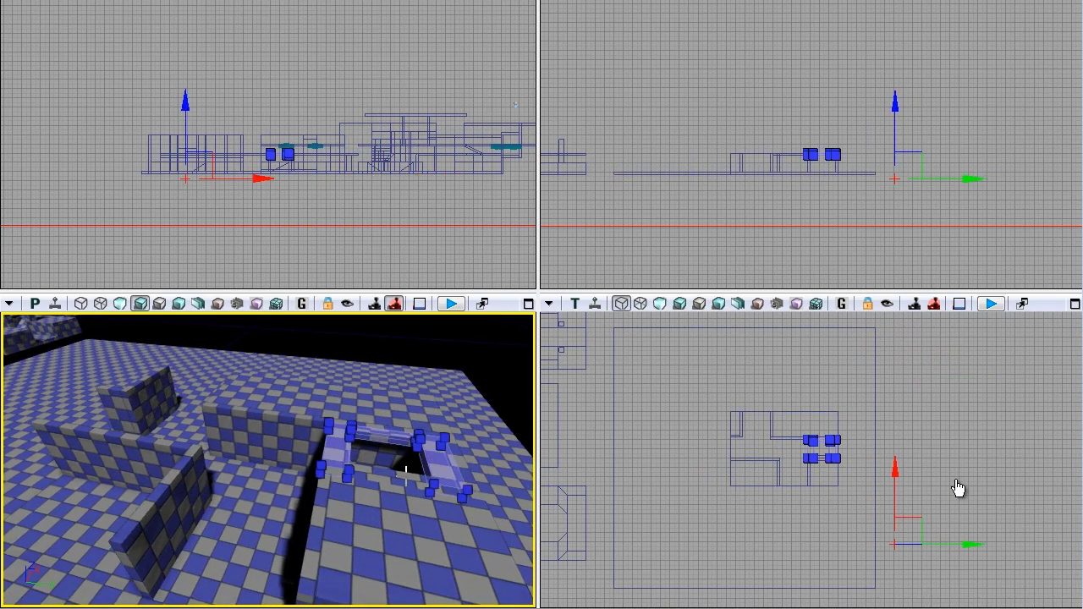
ctrl+click(387, 477)
scroll(900, 177, up, 3)
drag(945, 172, 945, 141)
click(873, 194)
drag(873, 194, 992, 194)
mouse_move(468, 407)
mouse_down()
mouse_move(468, 448)
mouse_move(380, 433)
mouse_move(398, 423)
mouse_up()
click(528, 303)
drag(804, 246, 767, 215)
click(767, 215)
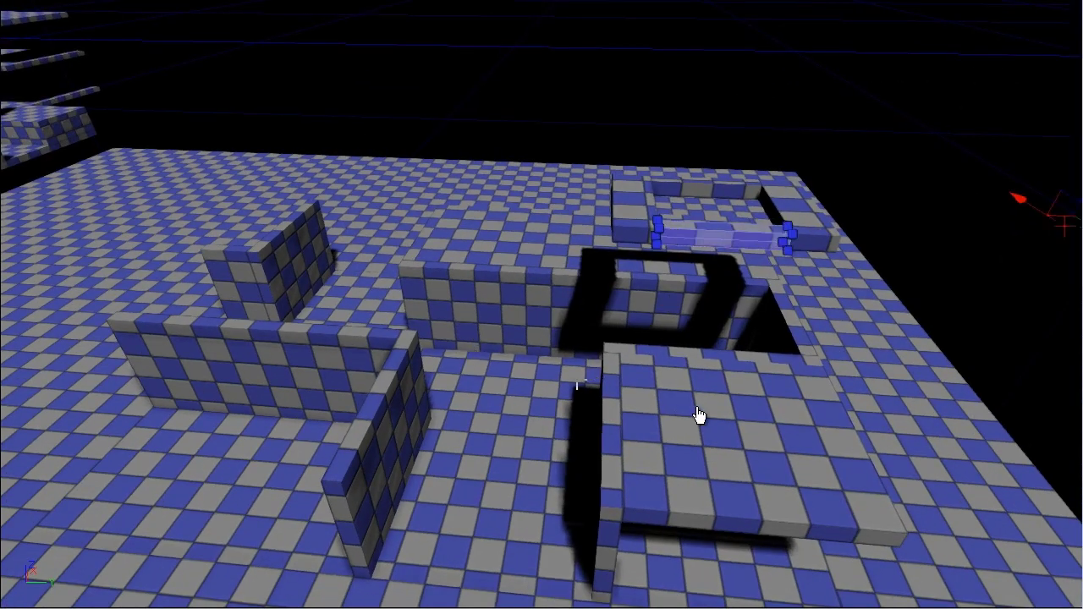
right_drag(577, 385, 592, 347)
Move the whole four-pillar module out of the piece layout to the area beside the floor slab.
click(1071, 4)
click(604, 407)
drag(442, 483, 161, 517)
click(271, 432)
scroll(575, 408, down, 1)
mouse_move(575, 408)
mouse_down()
mouse_move(818, 445)
mouse_move(806, 597)
mouse_up()
ctrl+alt+drag(795, 523, 643, 413)
ctrl+alt+drag(766, 509, 616, 407)
click(631, 388)
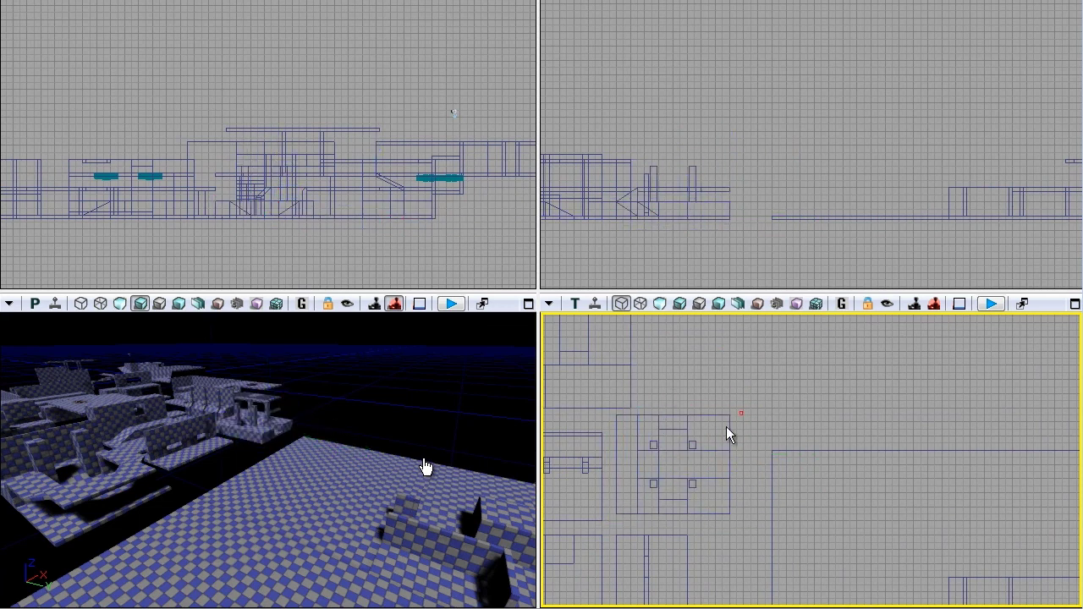
ctrl+alt+drag(626, 519, 626, 519)
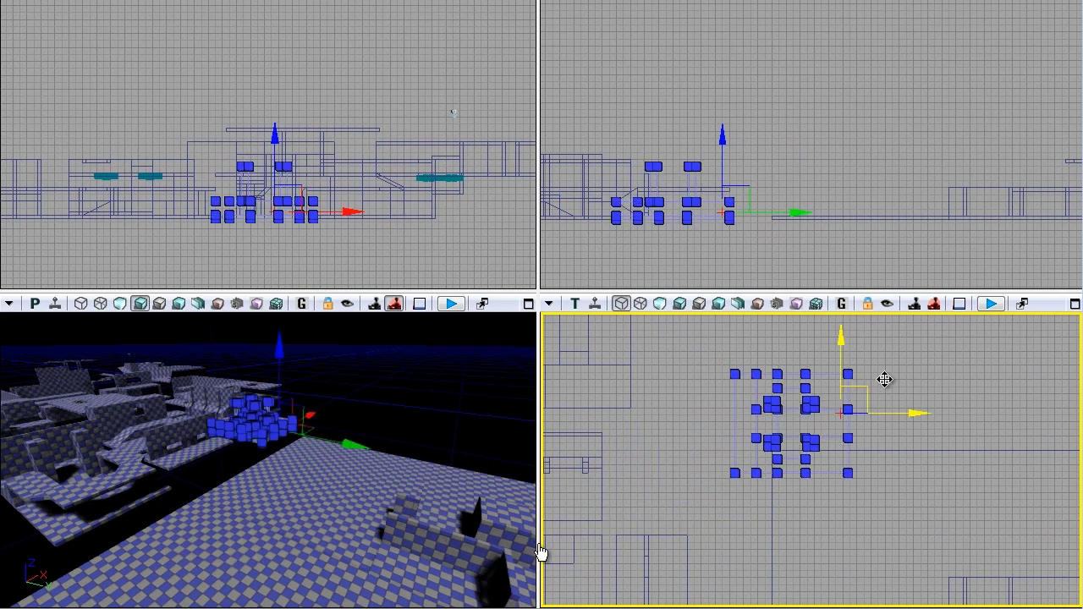
ctrl+drag(909, 367, 938, 350)
right_drag(938, 350, 849, 390)
drag(831, 395, 821, 347)
Remove the four-pillar module's base floor and rotate its remaining brushes a quarter turn in plan.
click(834, 404)
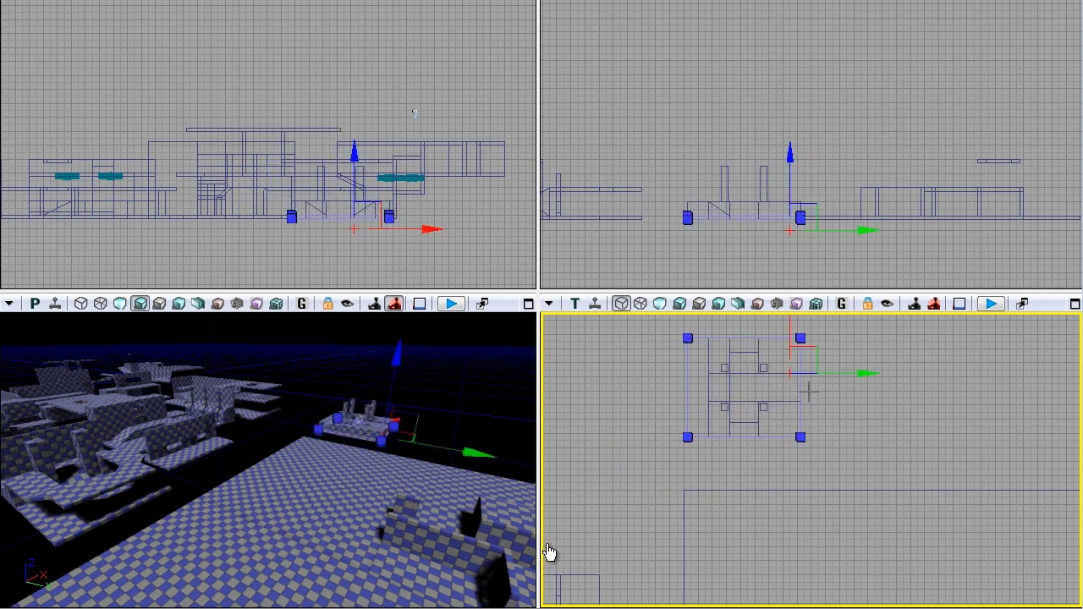
ctrl+alt+drag(863, 465, 634, 333)
drag(898, 488, 897, 495)
mouse_move(898, 495)
right_down()
mouse_move(704, 357)
mouse_move(785, 438)
right_up()
key(space)
mouse_move(791, 394)
mouse_down()
mouse_move(1078, 477)
mouse_move(1058, 474)
mouse_up()
key(space)
Place the rotated pillar module next to the room on the floor slab and adjust its adjoining edge vertices to meet the room's wall.
scroll(872, 447, up, 2)
right_drag(873, 447, 798, 370)
mouse_move(708, 533)
ctrl+mouse_down()
mouse_move(813, 541)
mouse_move(788, 542)
ctrl+mouse_up()
right_drag(937, 508, 905, 418)
scroll(904, 418, up, 3)
mouse_move(700, 410)
right_down()
mouse_move(769, 460)
mouse_move(753, 483)
right_up()
drag(800, 408, 800, 426)
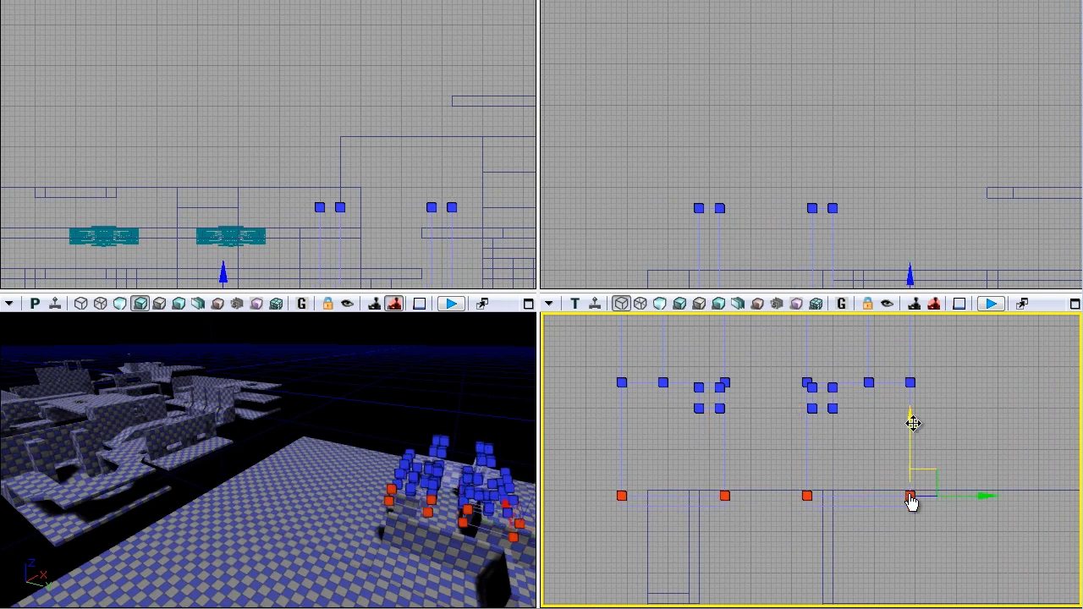
Move the two halves of the pillar module apart along Y to widen the gap between them.
click(568, 468)
mouse_move(768, 441)
right_down()
mouse_move(708, 539)
mouse_move(756, 487)
mouse_move(777, 488)
mouse_move(723, 428)
mouse_move(639, 443)
mouse_move(621, 375)
right_up()
scroll(707, 539, down, 1)
click(672, 536)
scroll(639, 443, down, 1)
click(621, 375)
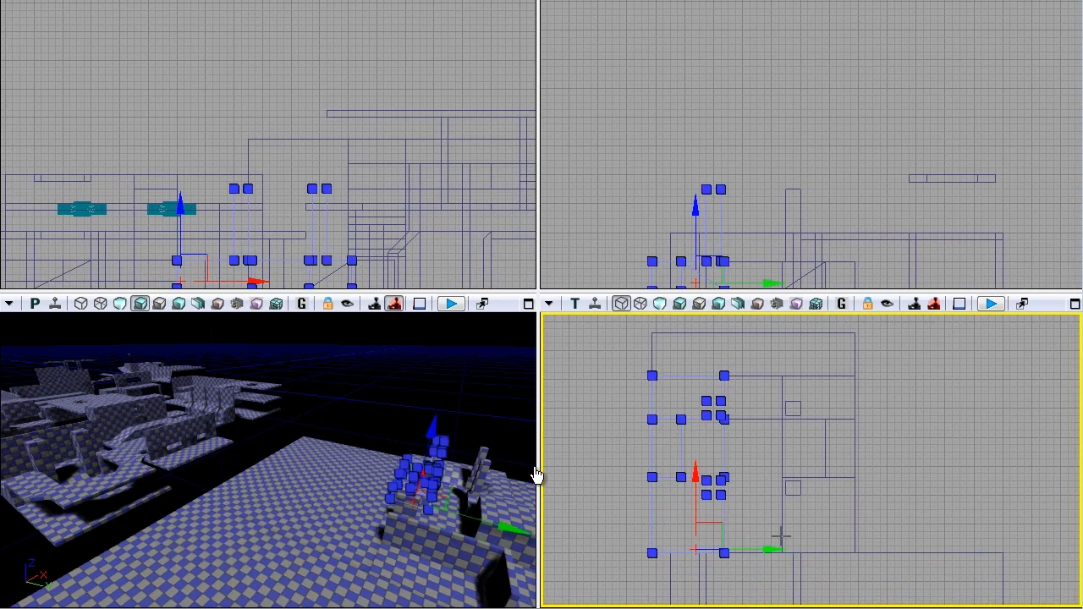
mouse_move(770, 550)
mouse_down()
mouse_move(755, 547)
mouse_move(782, 548)
mouse_up()
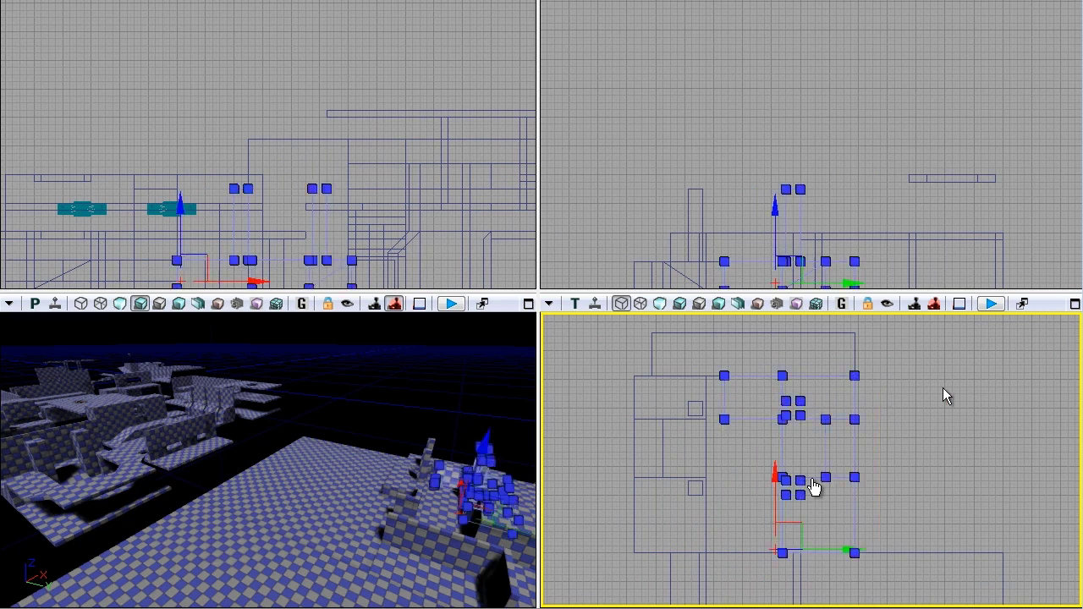
click(912, 466)
Stretch the connecting brush and the end platform along Y to fit the widened pillar module.
click(763, 420)
right_drag(784, 419, 795, 428)
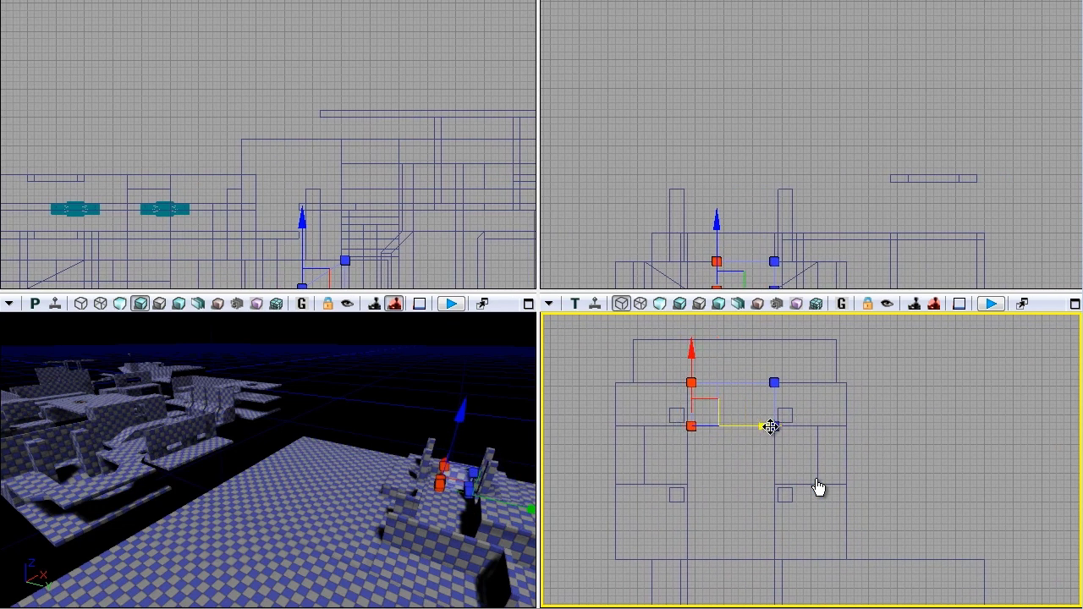
click(898, 381)
right_drag(898, 381, 929, 426)
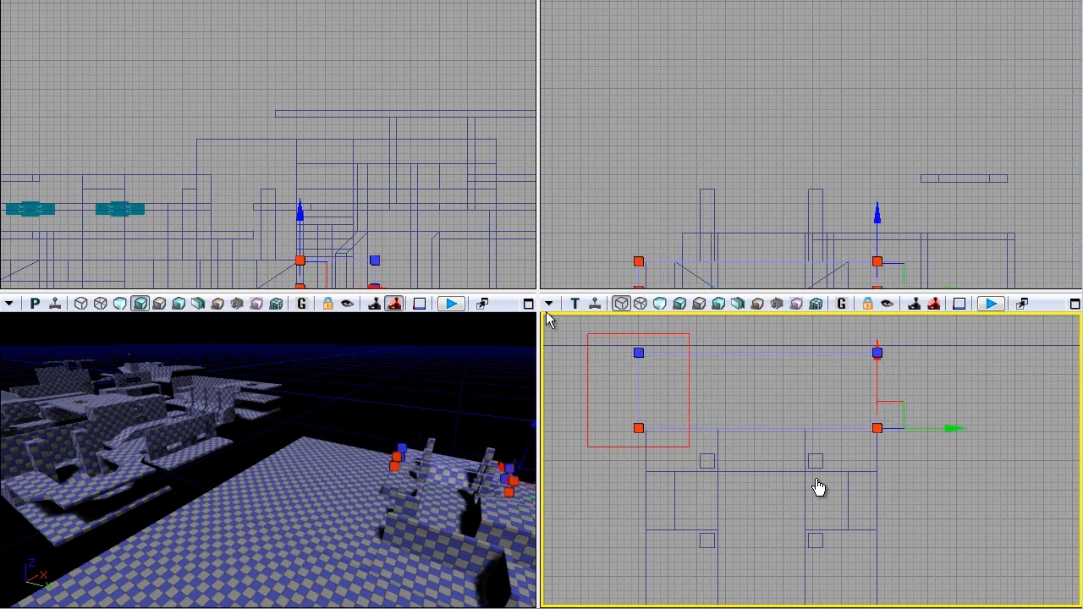
click(616, 465)
Form a thin full-width wall along the end platform's outer edge and raise its top vertices above the pillars.
right_drag(918, 524, 951, 472)
mouse_move(410, 489)
right_down()
mouse_move(537, 493)
mouse_move(448, 502)
mouse_move(404, 496)
mouse_move(546, 496)
right_up()
right_drag(625, 419, 604, 500)
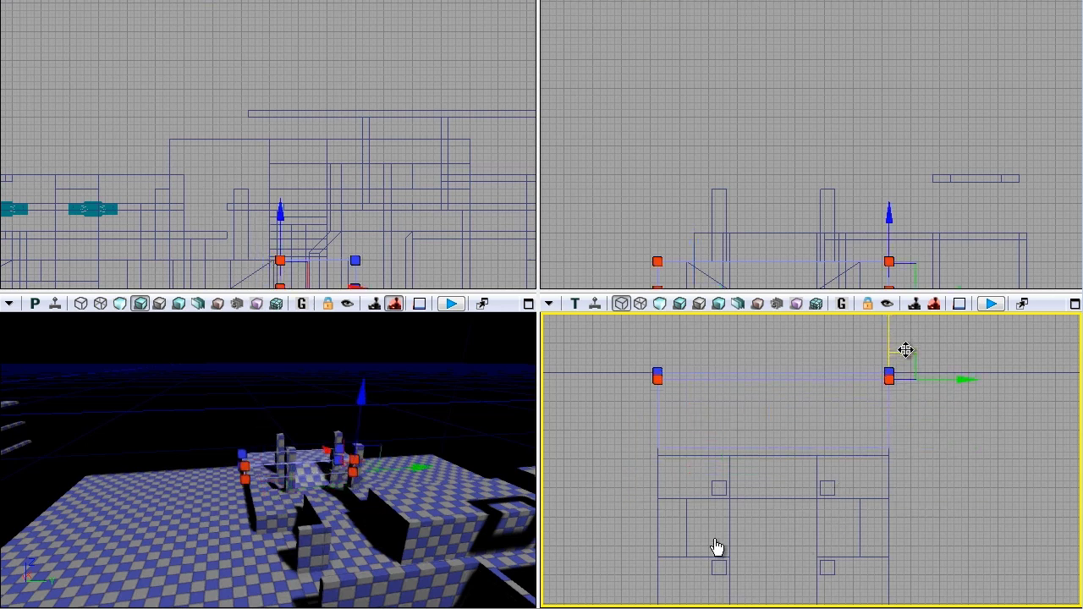
drag(905, 350, 905, 349)
right_drag(800, 177, 798, 107)
ctrl+alt+drag(634, 151, 1079, 222)
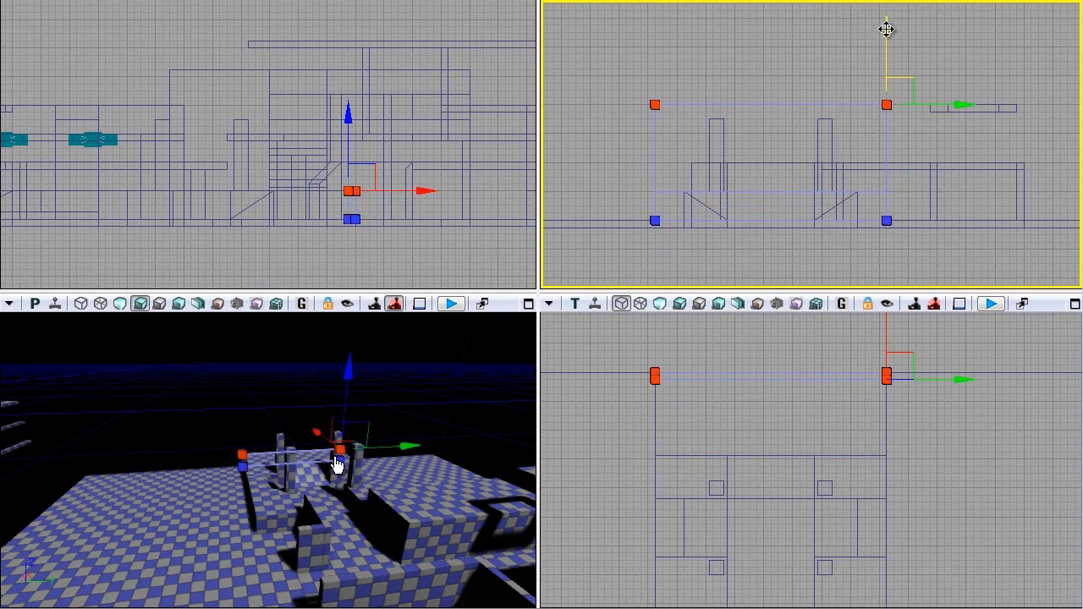
drag(886, 30, 886, 30)
click(624, 145)
Move the tall wall module with three columns onto the floor slab beside the pillar module.
right_drag(310, 466, 207, 465)
right_drag(835, 460, 840, 460)
drag(840, 460, 711, 429)
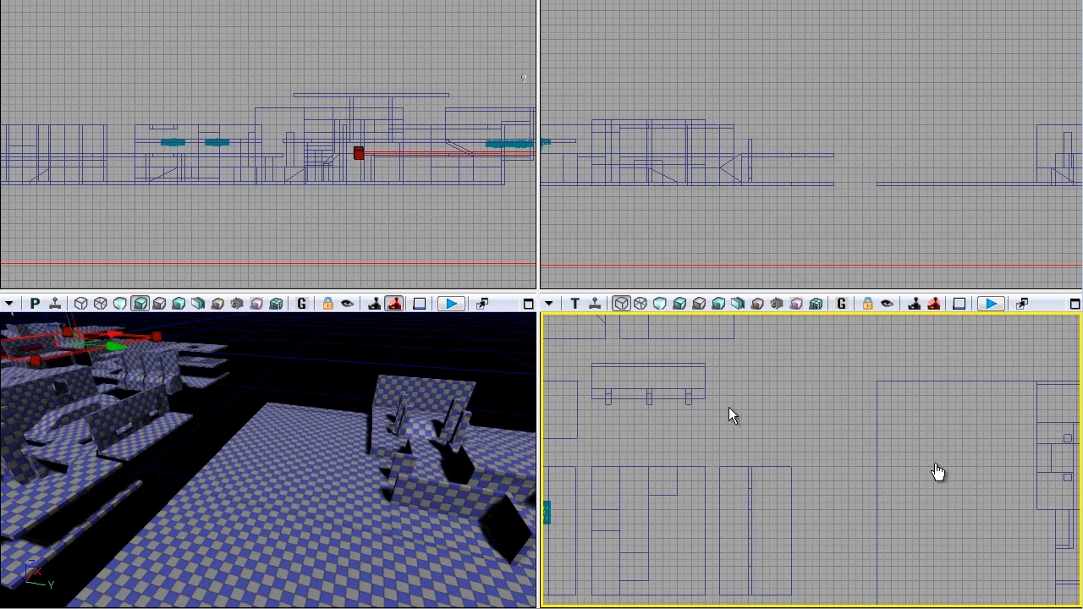
ctrl+alt+drag(736, 359, 572, 433)
mouse_move(785, 424)
mouse_down()
mouse_move(845, 439)
mouse_move(824, 441)
mouse_up()
click(825, 443)
mouse_move(744, 433)
mouse_down()
mouse_move(635, 387)
mouse_move(919, 494)
mouse_up()
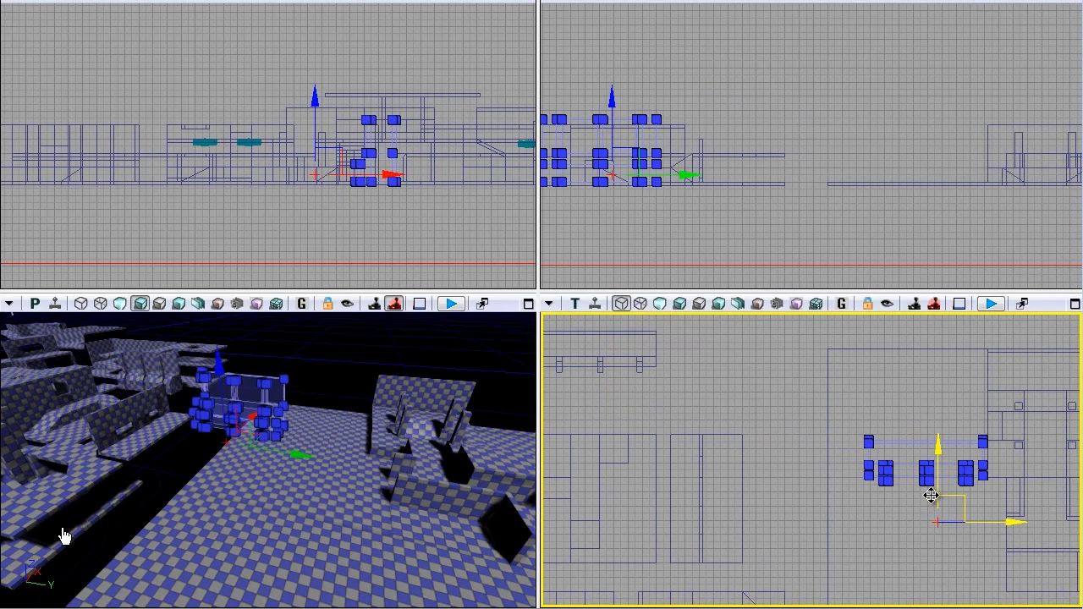
drag(971, 522, 773, 451)
scroll(773, 451, up, 5)
drag(692, 425, 733, 512)
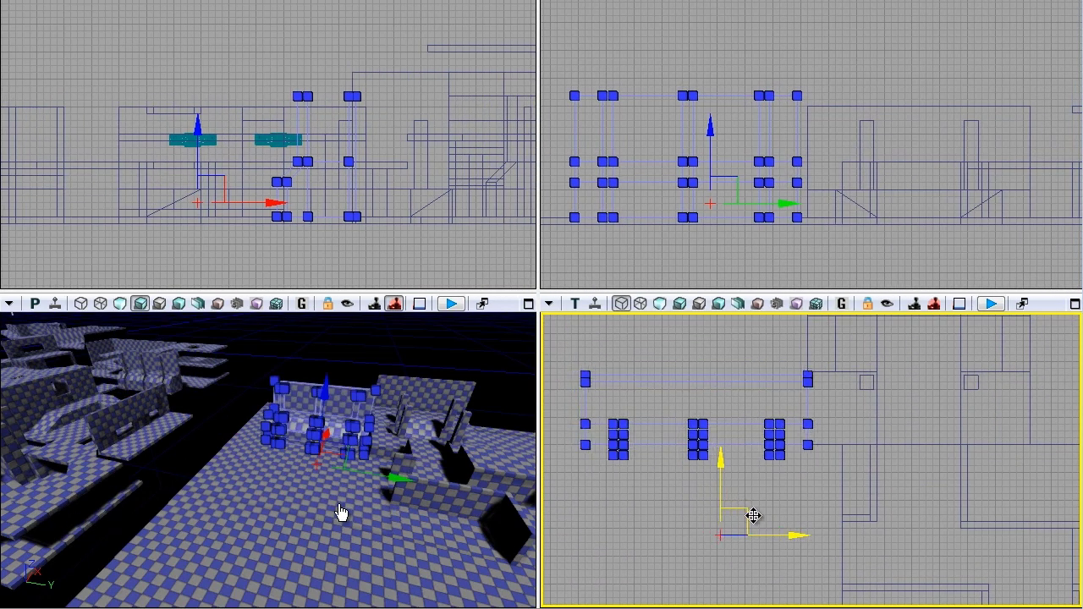
Fine-tune the three-column module's position so that its front lines up with the neighbouring short wall.
click(435, 505)
mouse_move(435, 505)
mouse_down()
mouse_move(245, 527)
mouse_move(338, 539)
mouse_up()
key(ctrl+z)
scroll(699, 513, down, 1)
drag(752, 473, 745, 408)
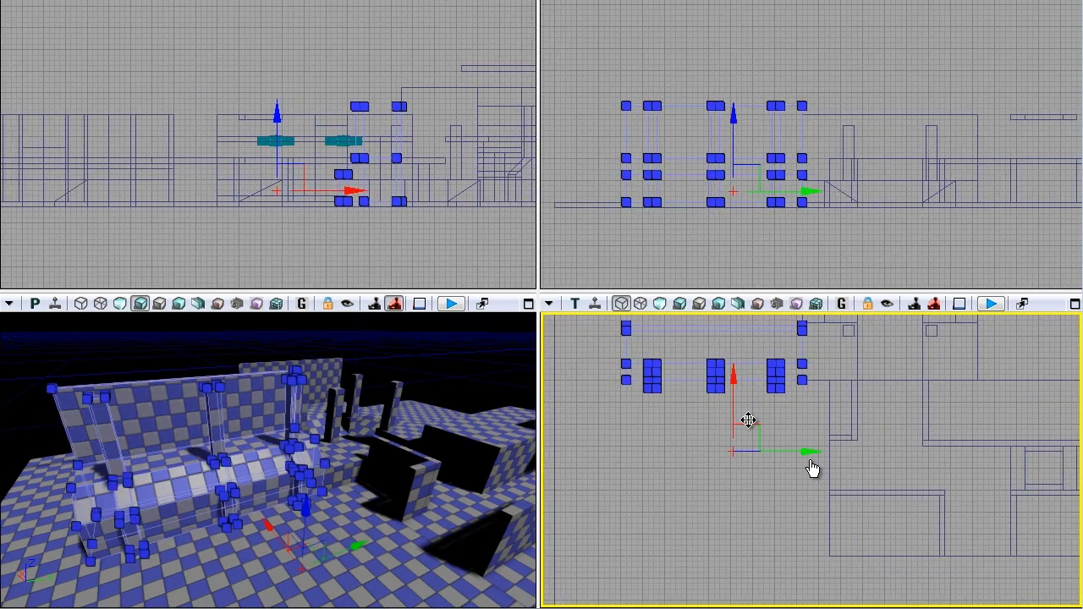
drag(741, 462, 743, 445)
Line up the three-column module's front with the short wall and stretch that wall along Y to meet the module.
click(801, 474)
drag(801, 474, 735, 461)
scroll(734, 452, up, 3)
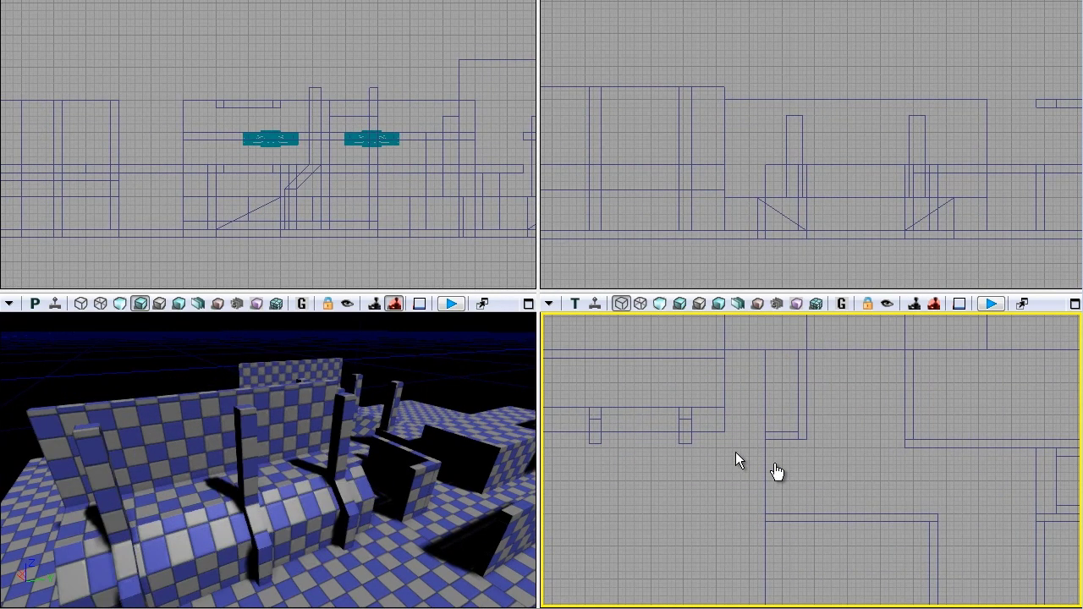
key(ctrl+z)
click(787, 451)
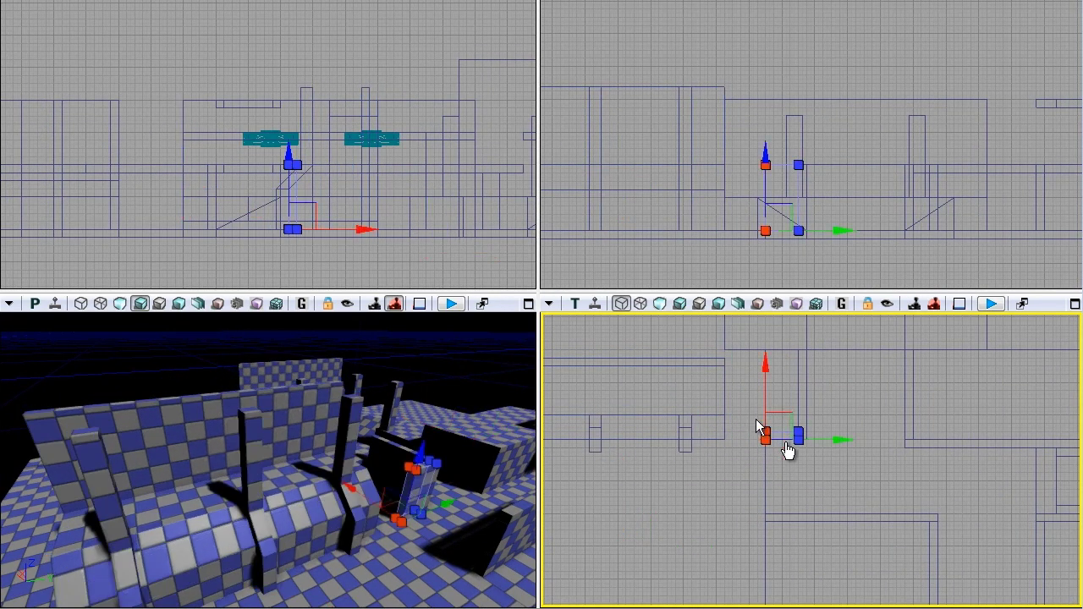
drag(311, 507, 289, 508)
drag(252, 408, 252, 457)
Box-select the walled module with the bridge and move it out of the original row towards the new floor slab.
scroll(760, 457, down, 7)
drag(760, 457, 641, 513)
drag(347, 513, 336, 502)
right_drag(335, 502, 536, 398)
click(302, 366)
right_drag(696, 412, 807, 587)
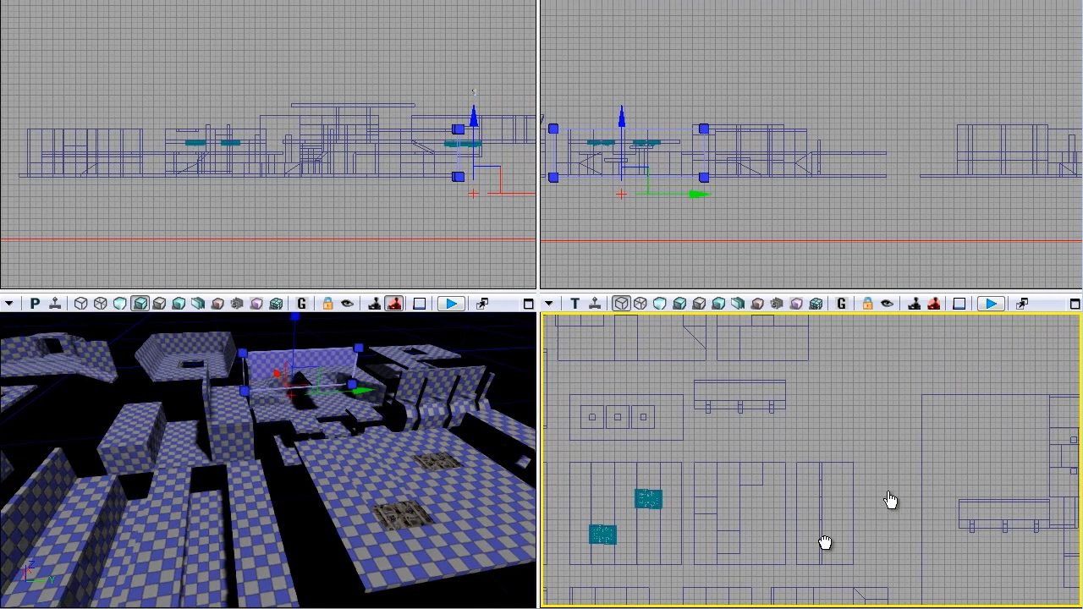
right_drag(582, 325, 656, 428)
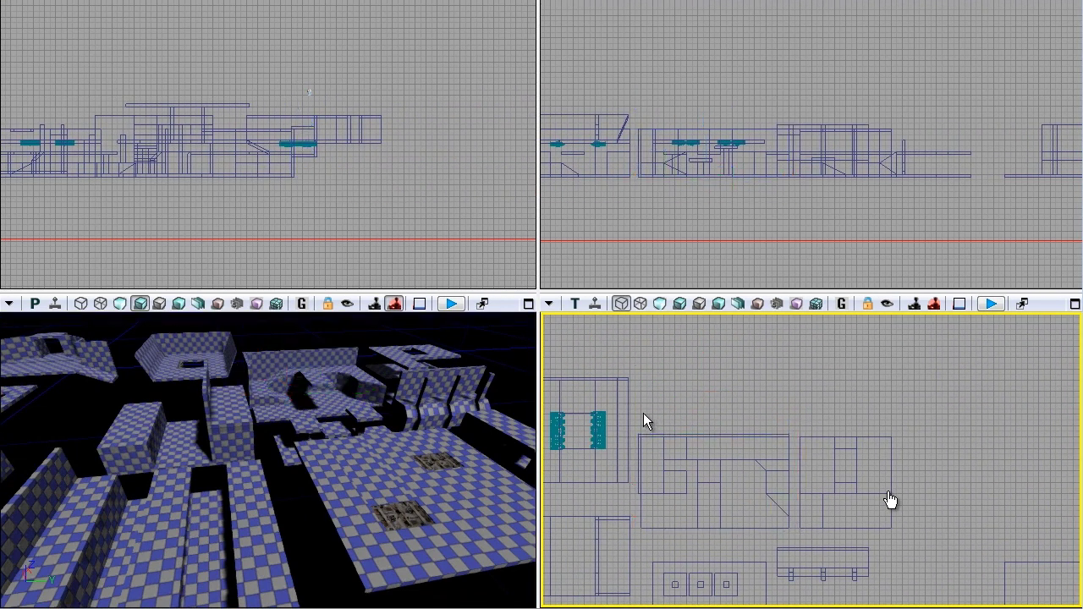
ctrl+alt+drag(785, 524, 792, 534)
mouse_move(828, 573)
right_down()
mouse_move(655, 502)
mouse_move(669, 555)
right_up()
drag(614, 517, 968, 461)
Delete the moved walled module's own floor brush.
click(863, 487)
click(863, 451)
key(Delete)
Select all brushes of the walled bridge module and rotate them 90 degrees in plan.
right_drag(967, 486, 782, 473)
ctrl+alt+drag(618, 341, 851, 480)
key(space)
drag(553, 354, 843, 448)
key(space)
key(space)
key(space)
Move the rotated bridge module onto the floor slab, into the corner area next to the three-column module.
right_drag(779, 459, 795, 368)
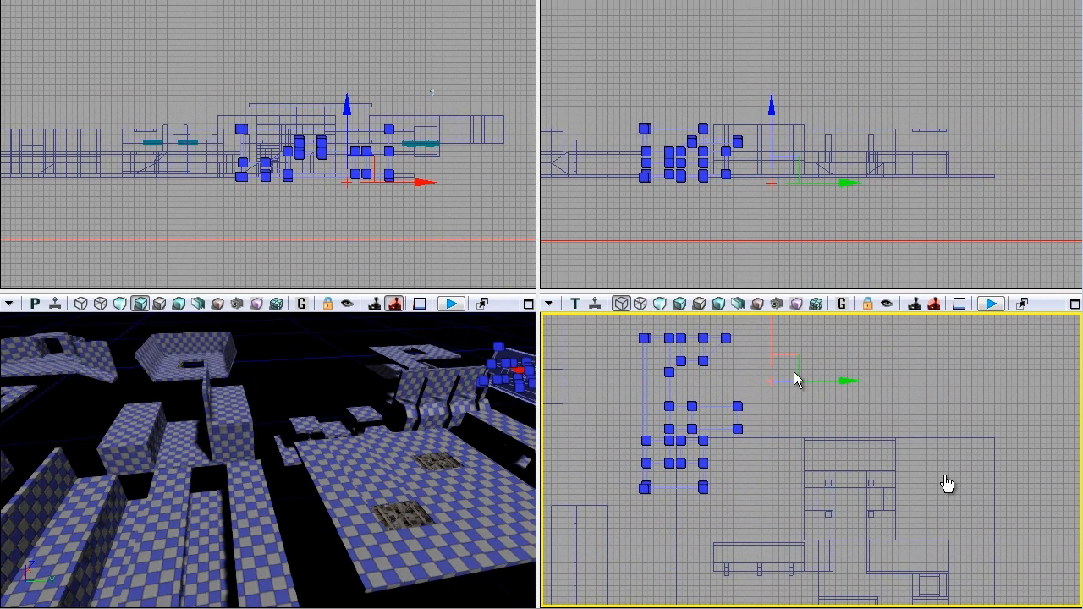
drag(843, 542, 849, 525)
right_drag(914, 507, 886, 350)
right_drag(813, 456, 846, 437)
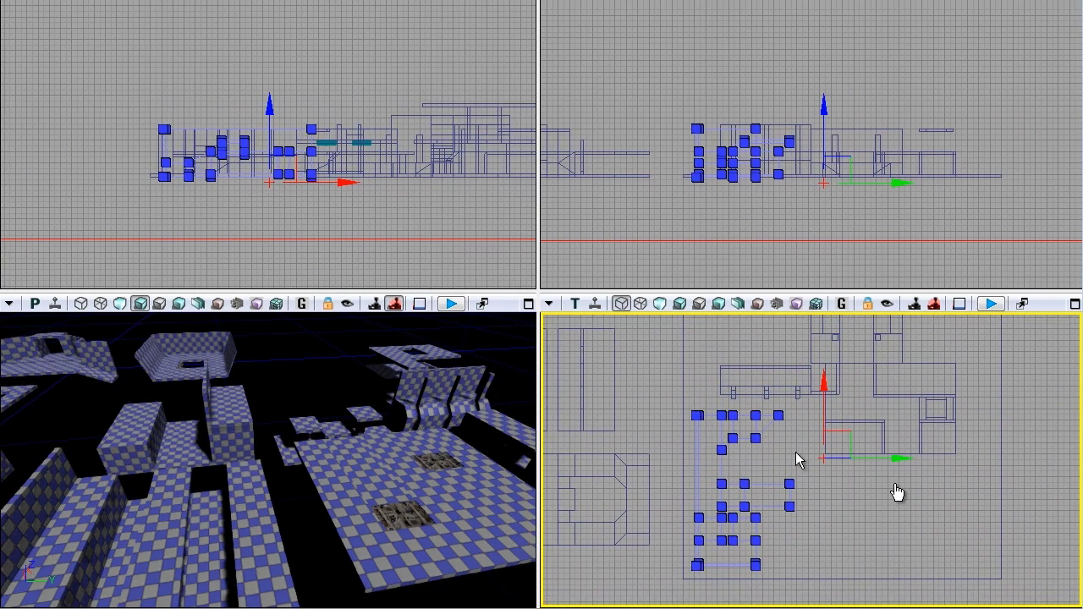
Reposition the bridge module so that it sits on the slab's edge and butts against the three-column module.
drag(525, 380, 537, 423)
right_drag(536, 423, 568, 453)
click(772, 431)
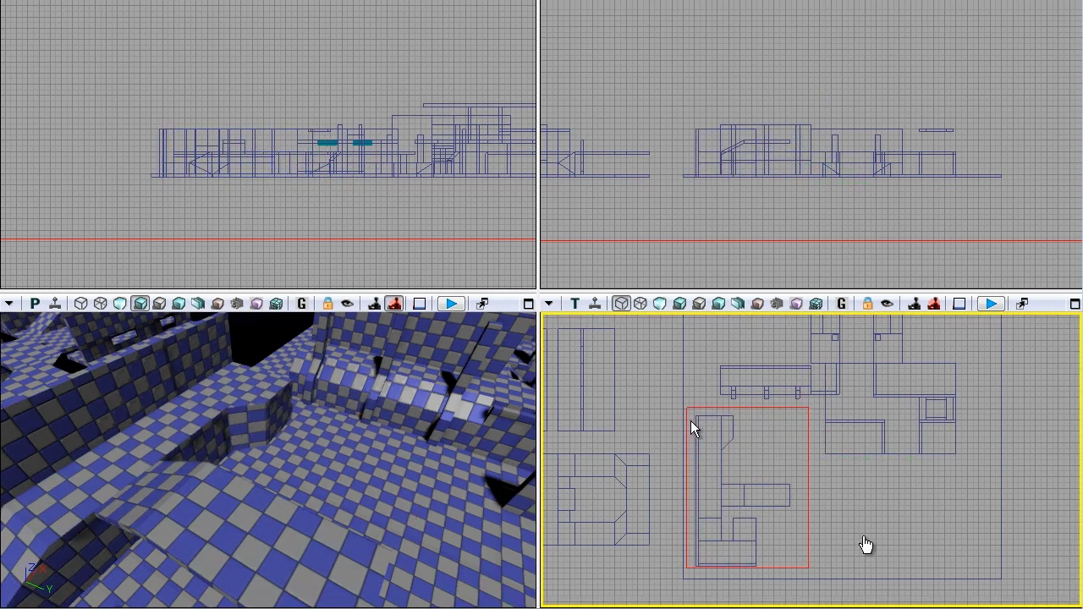
ctrl+alt+drag(691, 420, 691, 420)
drag(802, 523, 795, 479)
right_drag(745, 408, 758, 479)
scroll(757, 479, up, 6)
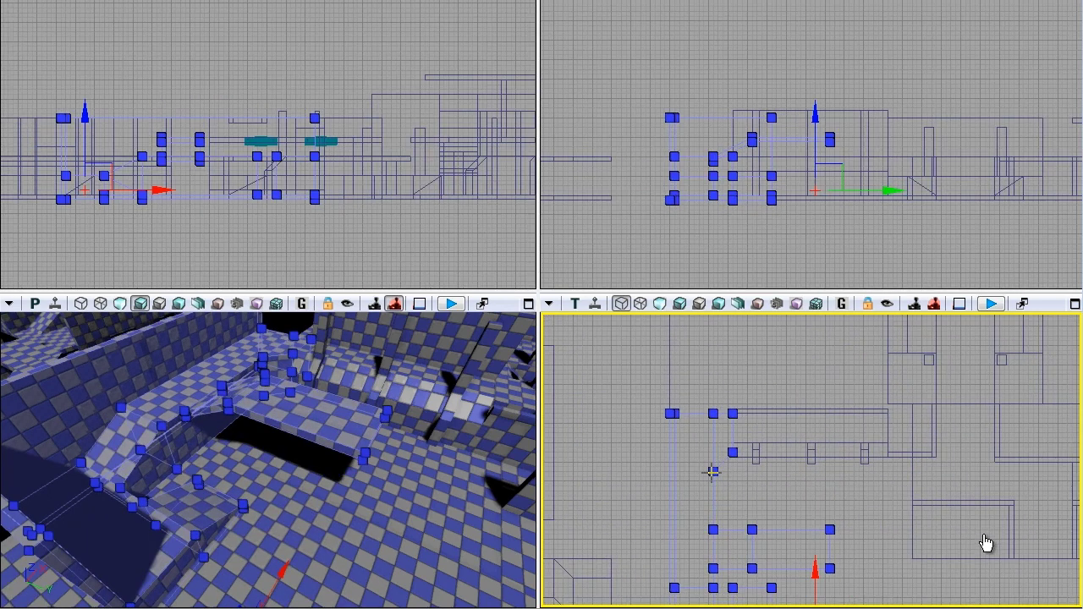
Lower the top vertices of the three-column module's tall back wall to the height of the bridge module's outer wall.
click(758, 482)
right_drag(344, 457, 343, 414)
click(343, 421)
right_drag(716, 428, 739, 483)
right_drag(877, 191, 823, 229)
ctrl+alt+drag(653, 98, 981, 150)
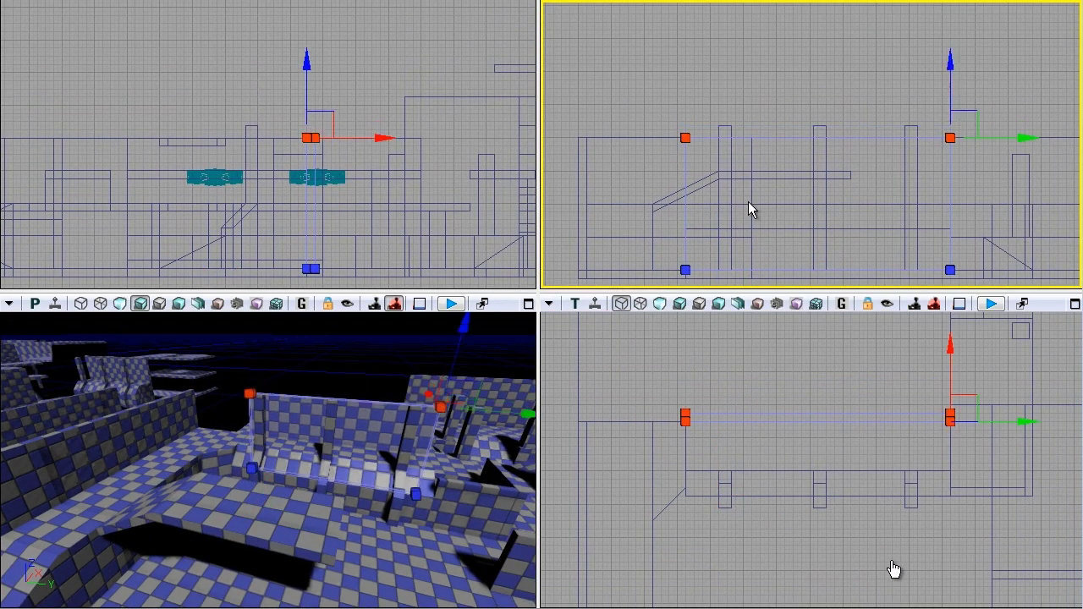
Stretch the end vertices of the tall back wall along Y so that it runs on behind the bridge module.
right_drag(776, 178, 830, 132)
ctrl+alt+drag(707, 63, 787, 250)
drag(705, 224, 706, 224)
key(Escape)
mouse_move(151, 517)
right_down()
mouse_move(151, 508)
mouse_move(170, 508)
mouse_move(151, 518)
mouse_move(185, 541)
right_up()
click(304, 503)
right_drag(954, 489, 660, 484)
ctrl+alt+drag(691, 450, 874, 481)
drag(788, 426, 798, 349)
key(Escape)
Select the three low block brushes in the original walled corner module and move them onto the open part of the floor slab.
mouse_move(338, 440)
right_down()
mouse_move(368, 412)
mouse_move(321, 387)
mouse_move(105, 342)
mouse_move(387, 448)
mouse_move(230, 469)
mouse_move(73, 416)
mouse_move(189, 438)
right_up()
drag(190, 439, 425, 471)
right_drag(136, 437, 472, 603)
drag(370, 485, 451, 473)
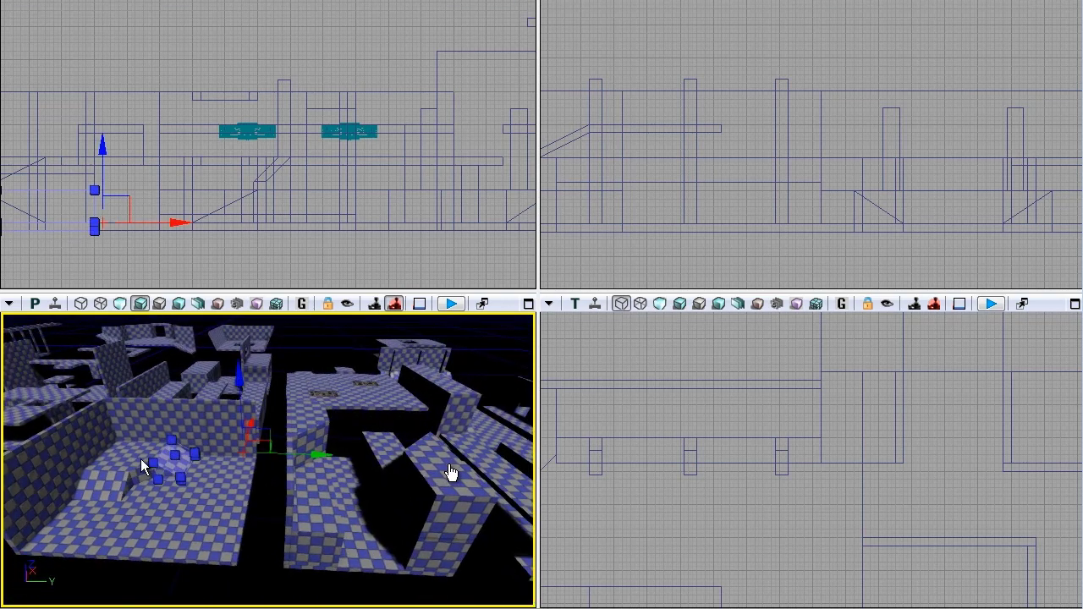
ctrl+click(141, 461)
ctrl+click(103, 486)
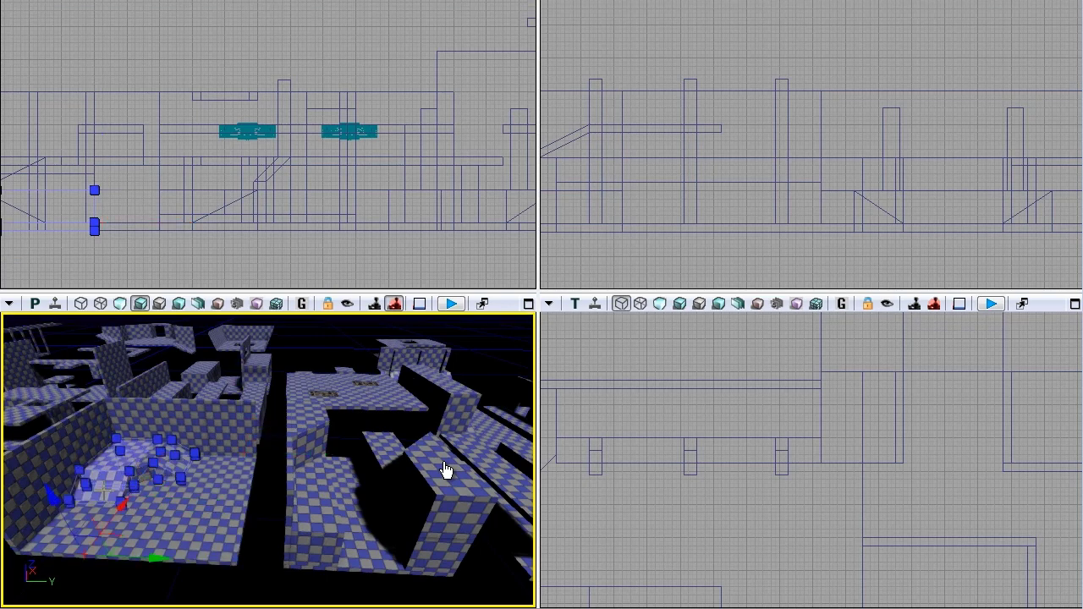
right_drag(331, 499, 193, 460)
right_drag(347, 503, 669, 521)
scroll(750, 471, down, 8)
right_drag(964, 565, 796, 455)
key(space)
key(space)
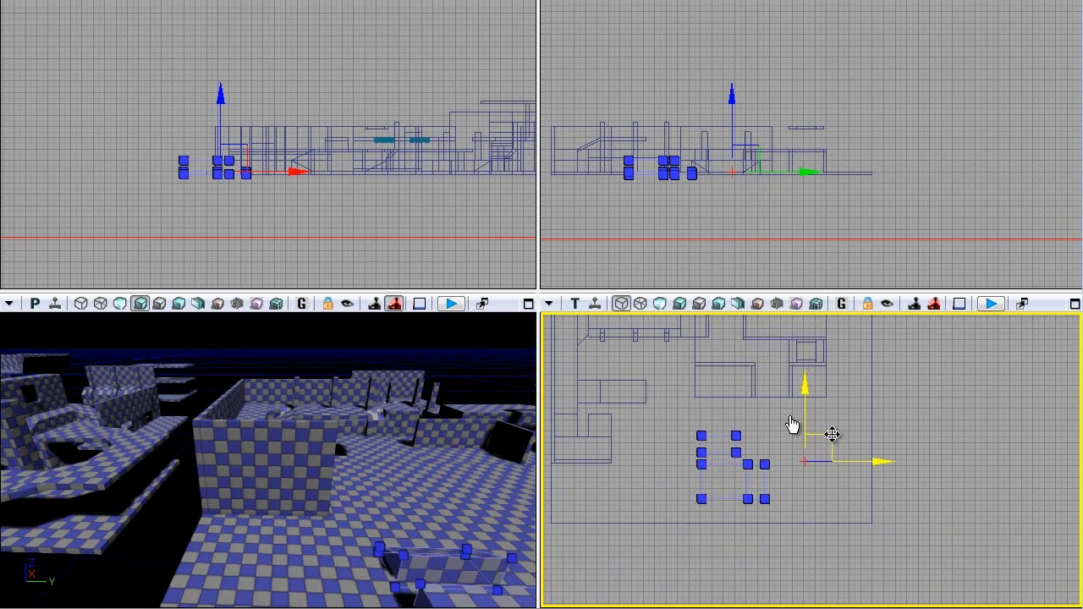
drag(831, 434, 831, 430)
Duplicate the large low block and reshape the copy into a filler with a diagonal edge between the two blocks.
click(689, 450)
mouse_move(499, 500)
right_down()
mouse_move(382, 449)
mouse_move(306, 499)
mouse_move(335, 518)
right_up()
mouse_move(838, 428)
right_down()
mouse_move(1023, 471)
mouse_move(854, 477)
mouse_move(607, 419)
mouse_move(509, 428)
right_up()
scroll(844, 432, down, 2)
scroll(771, 437, up, 4)
click(783, 437)
scroll(784, 437, up, 1)
right_drag(824, 403, 795, 458)
scroll(796, 458, up, 5)
right_drag(731, 436, 774, 436)
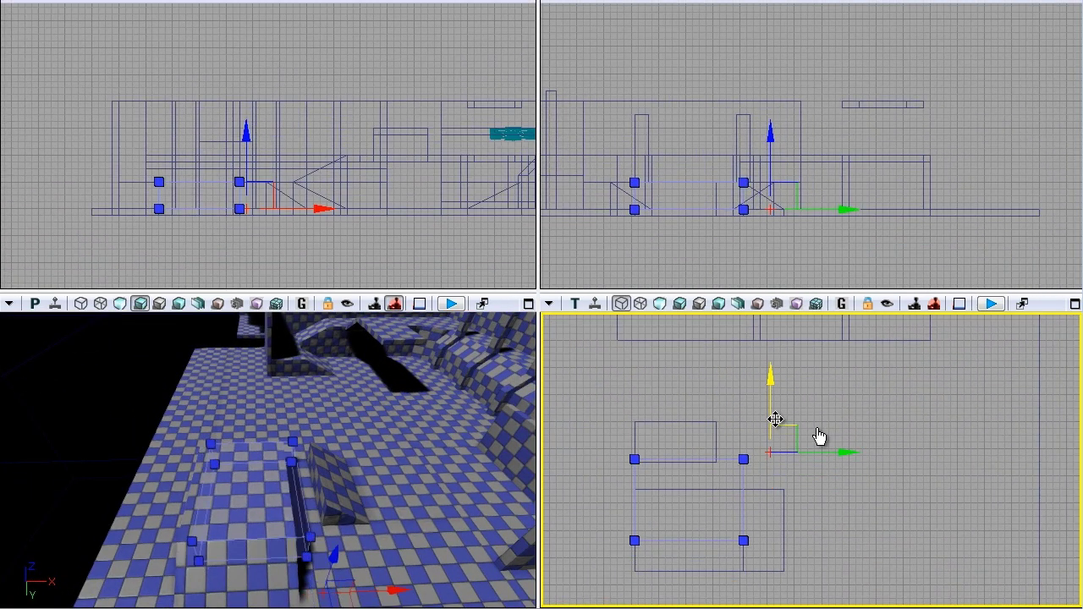
right_drag(804, 567, 854, 542)
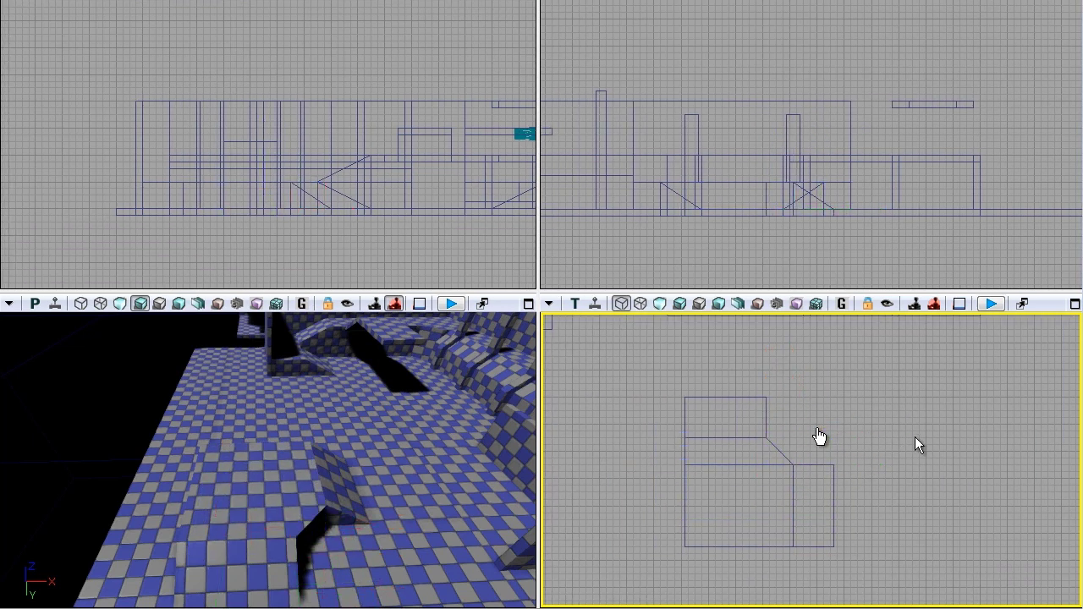
Stretch the thin side wall of the room along Y to form a wide solid block.
right_drag(915, 437, 857, 488)
right_drag(423, 474, 402, 522)
drag(402, 522, 321, 512)
mouse_move(321, 513)
right_down()
mouse_move(390, 484)
mouse_move(372, 521)
right_up()
click(387, 500)
mouse_move(942, 501)
right_down()
mouse_move(810, 445)
mouse_move(823, 399)
right_up()
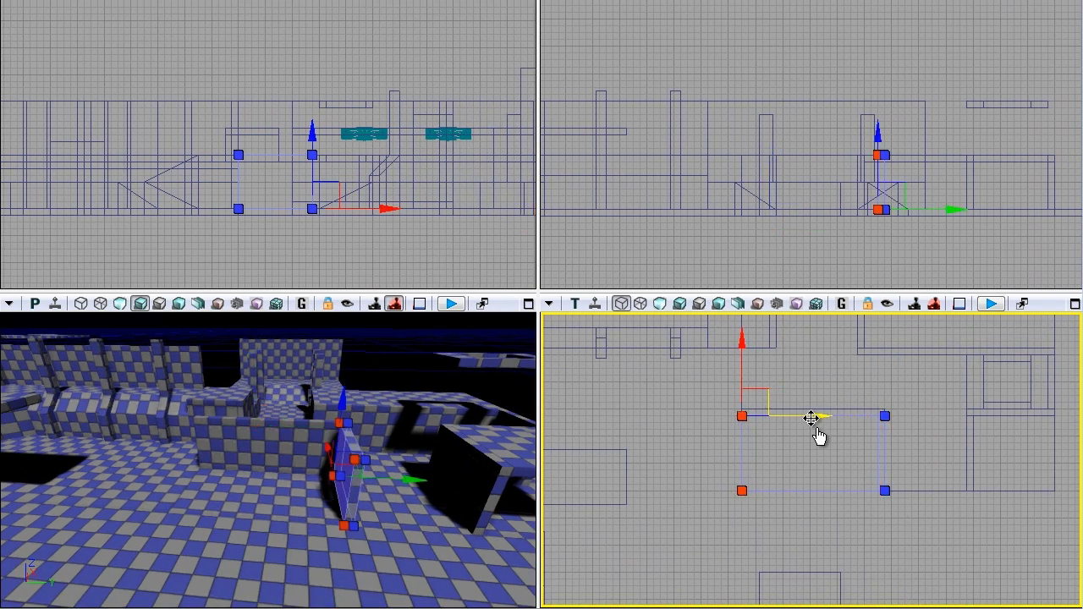
click(807, 531)
Form a thin bridge slab from the wide block to the connecting platform by raising the linking brush's bottom vertices.
mouse_move(806, 531)
right_down()
mouse_move(756, 519)
mouse_move(774, 531)
right_up()
click(766, 486)
mouse_move(338, 525)
right_down()
mouse_move(246, 534)
mouse_move(460, 491)
mouse_move(534, 488)
mouse_move(358, 477)
mouse_move(380, 464)
mouse_move(381, 436)
mouse_move(399, 433)
mouse_move(350, 469)
mouse_move(355, 510)
right_up()
right_drag(774, 464, 749, 551)
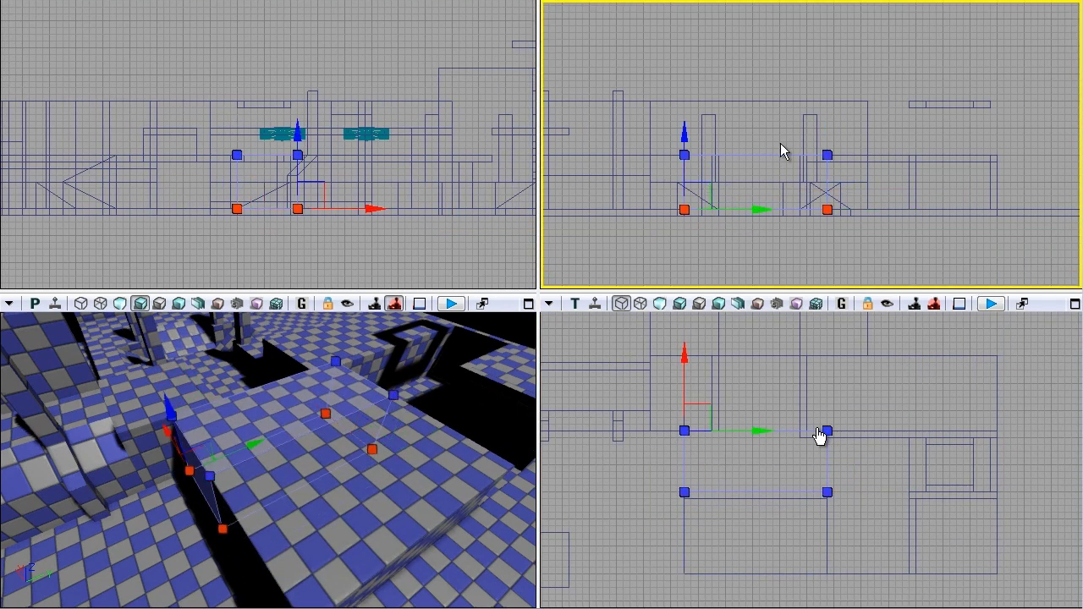
right_drag(339, 474, 325, 448)
click(319, 448)
right_drag(714, 425, 714, 493)
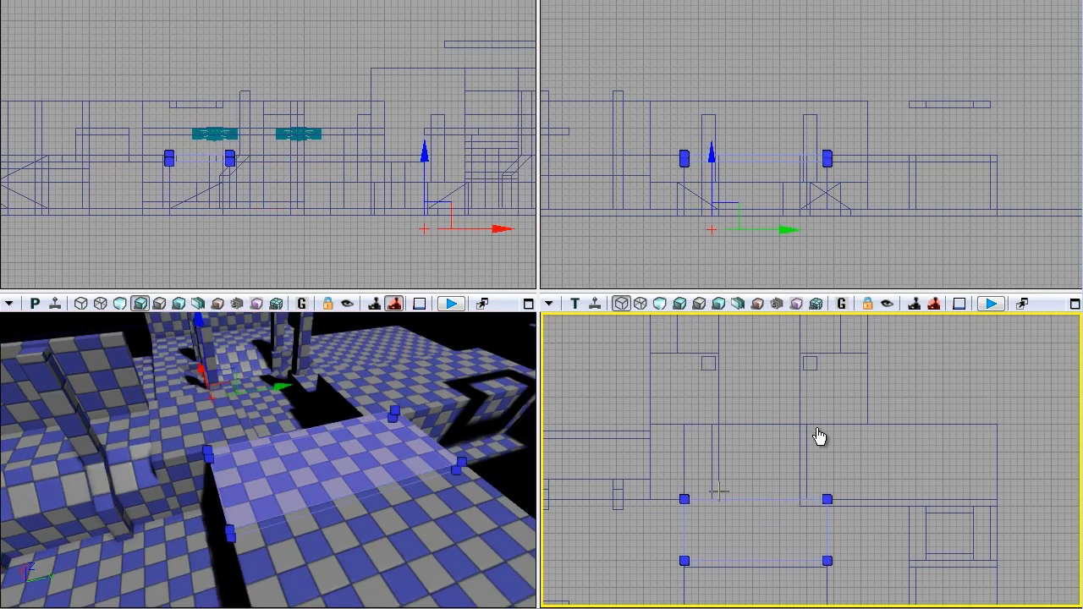
Duplicate the thin bridge slab and fit the copy across the gap between the two platforms in front of the pillars.
click(685, 499)
drag(687, 438, 686, 398)
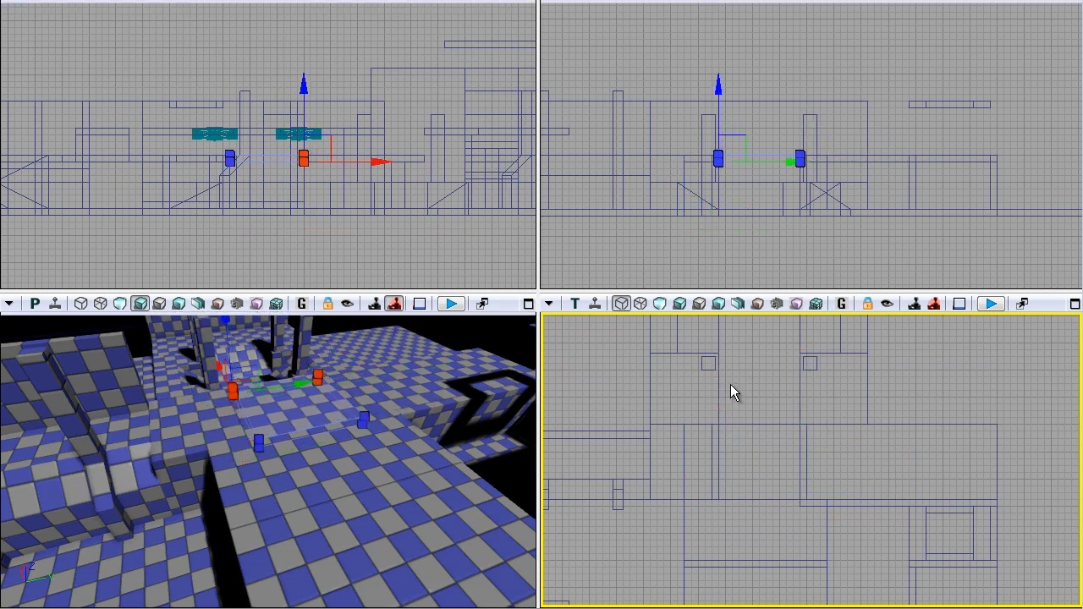
drag(411, 453, 72, 530)
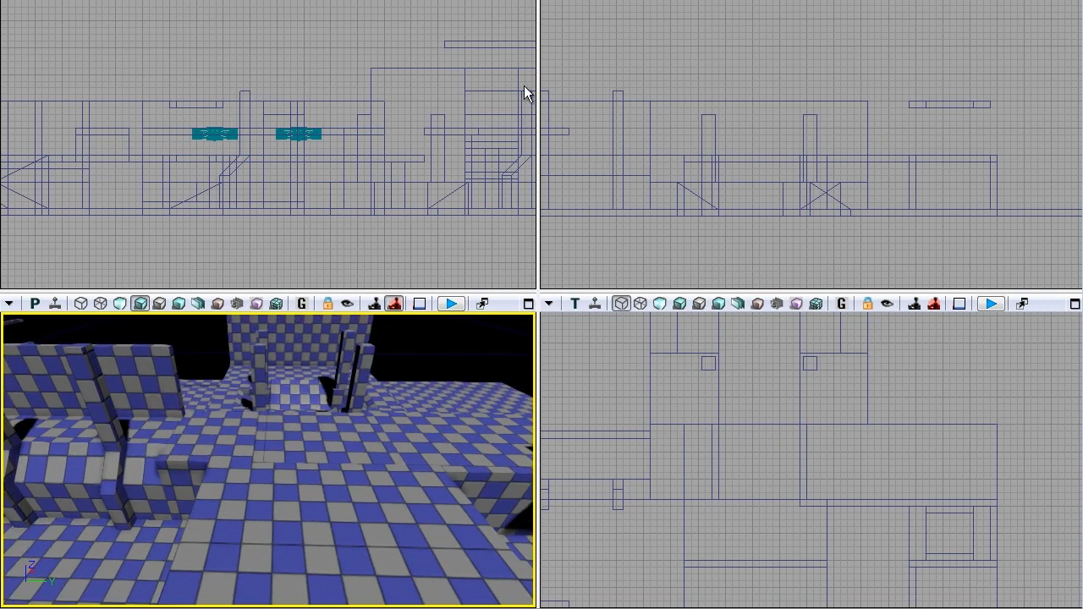
Find an arch-shaped static mesh in the Content Browser, filtering by Static Meshes, and place it on the connecting platform.
key(ctrl+shift+f)
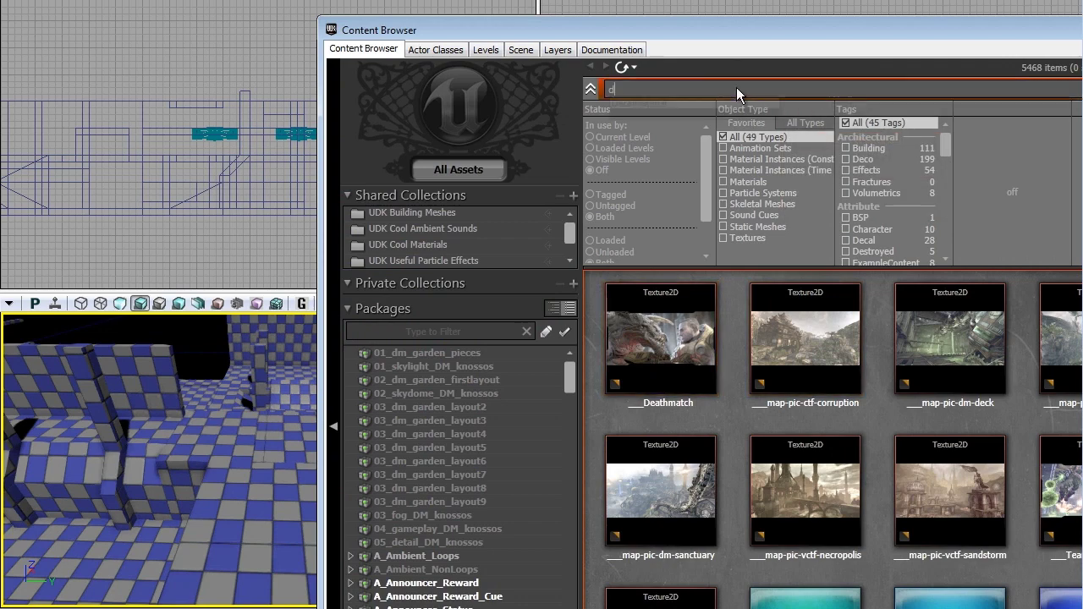
click(723, 227)
click(658, 486)
drag(660, 490, 401, 474)
Orient the arch mesh across the walkway and centre it between the two pillars.
key(space)
drag(283, 517, 520, 551)
key(space)
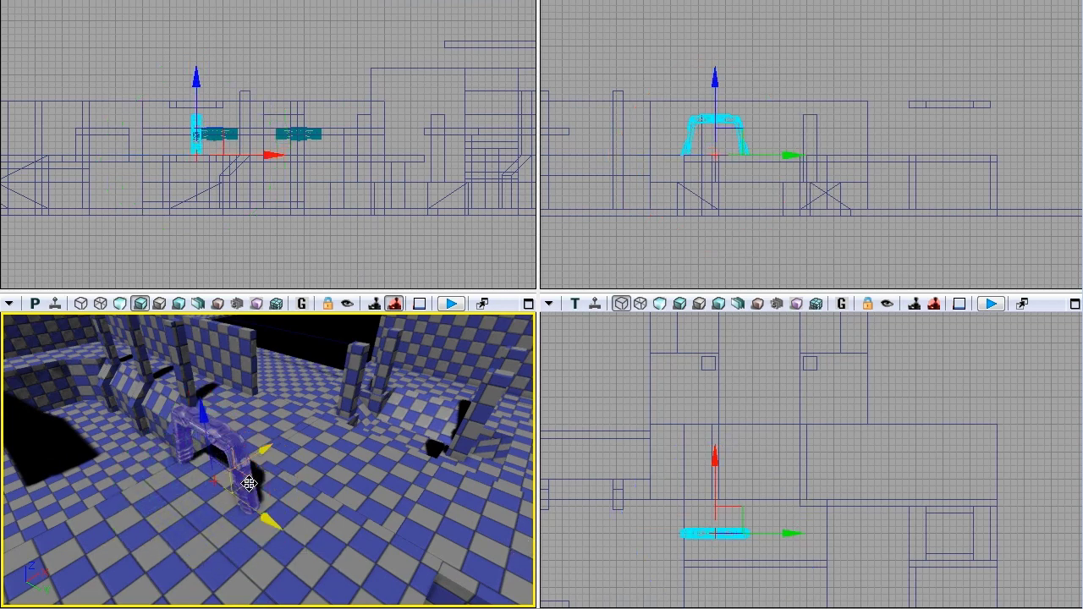
drag(319, 536, 440, 490)
scroll(824, 476, up, 4)
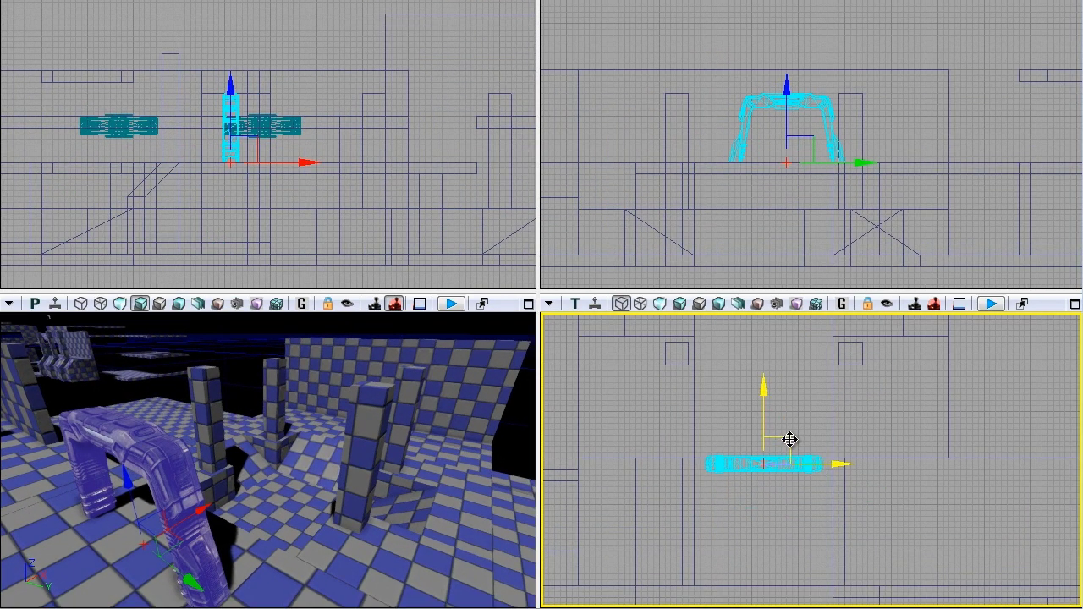
key(Escape)
Duplicate the three-column module without its tall back wall and place the copy behind the square-pit room at the slab's edge.
drag(355, 494, 211, 493)
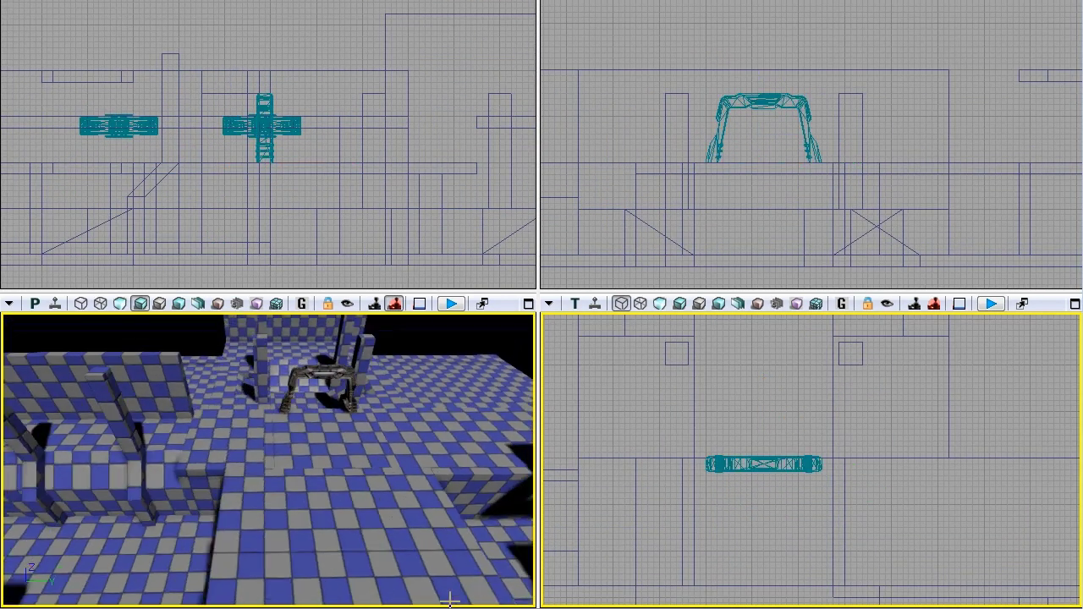
mouse_move(286, 510)
mouse_down()
mouse_move(534, 496)
mouse_move(140, 478)
mouse_move(381, 488)
mouse_move(329, 524)
mouse_up()
click(260, 525)
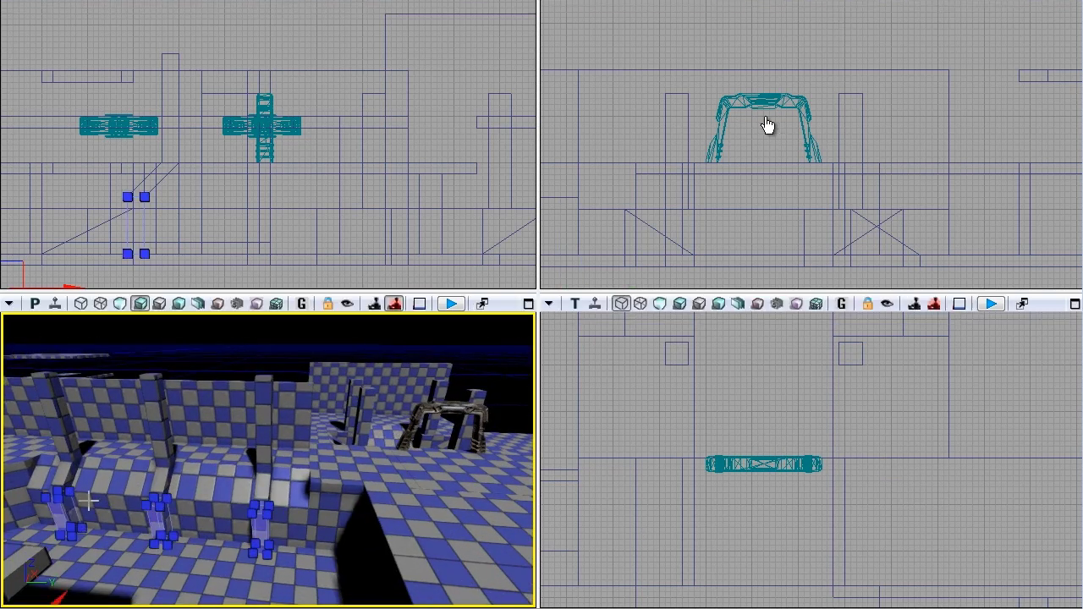
ctrl+click(117, 474)
click(161, 420)
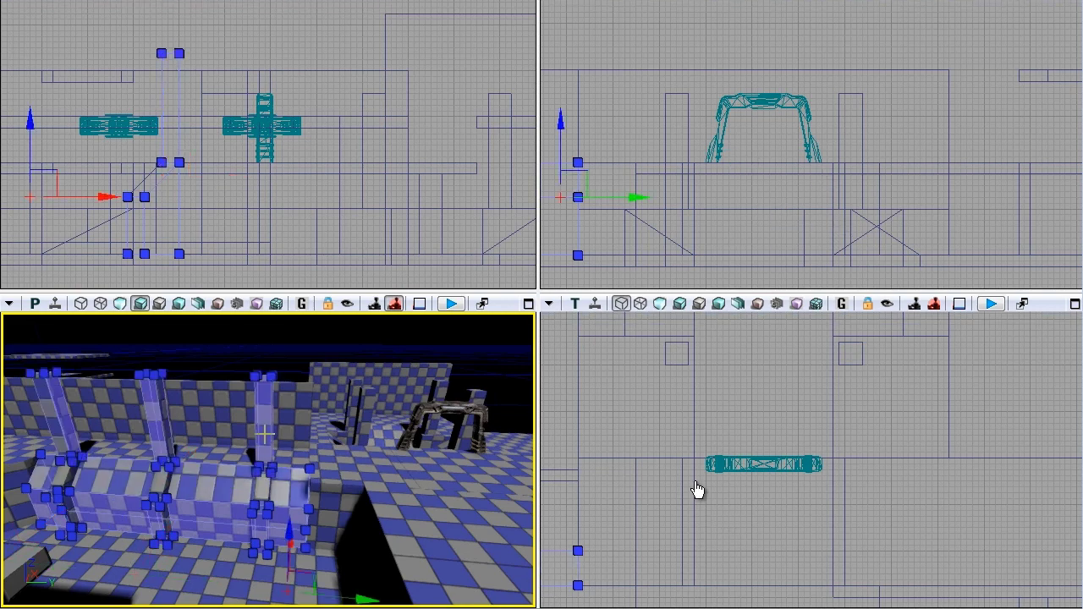
scroll(818, 502, down, 7)
mouse_move(687, 502)
right_down()
mouse_move(818, 503)
mouse_move(677, 405)
right_up()
mouse_move(638, 433)
alt+mouse_down()
mouse_move(779, 505)
mouse_move(958, 544)
alt+mouse_up()
mouse_move(367, 526)
mouse_down()
mouse_move(535, 525)
mouse_move(367, 526)
mouse_up()
drag(998, 583, 994, 584)
right_drag(912, 447, 853, 416)
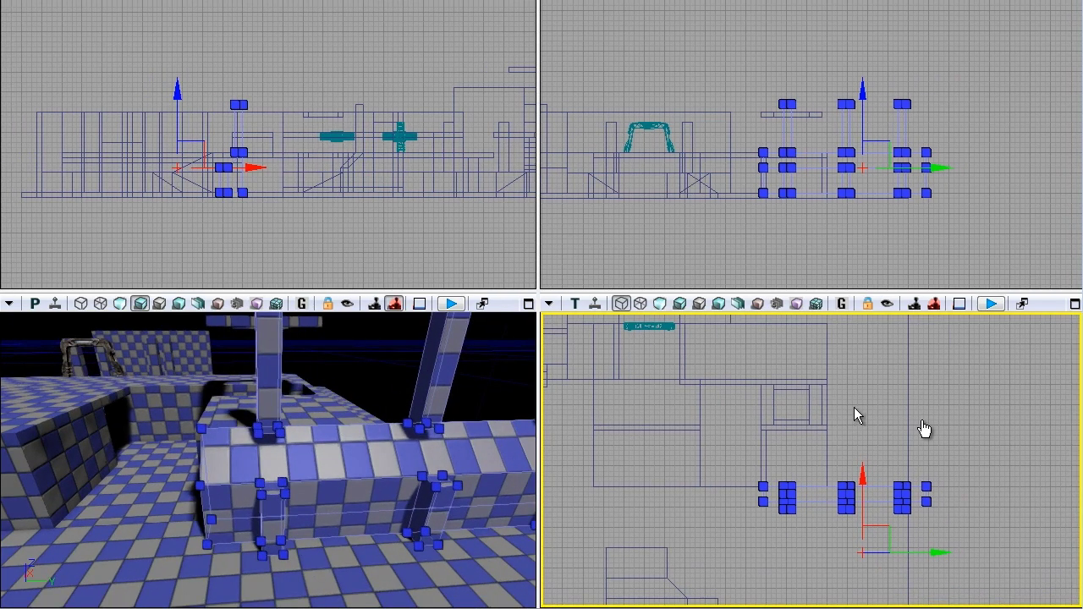
click(854, 416)
Align the slanted segments of the copied module's first and middle columns with their upper and lower column parts.
drag(280, 381, 118, 393)
right_drag(581, 400, 774, 459)
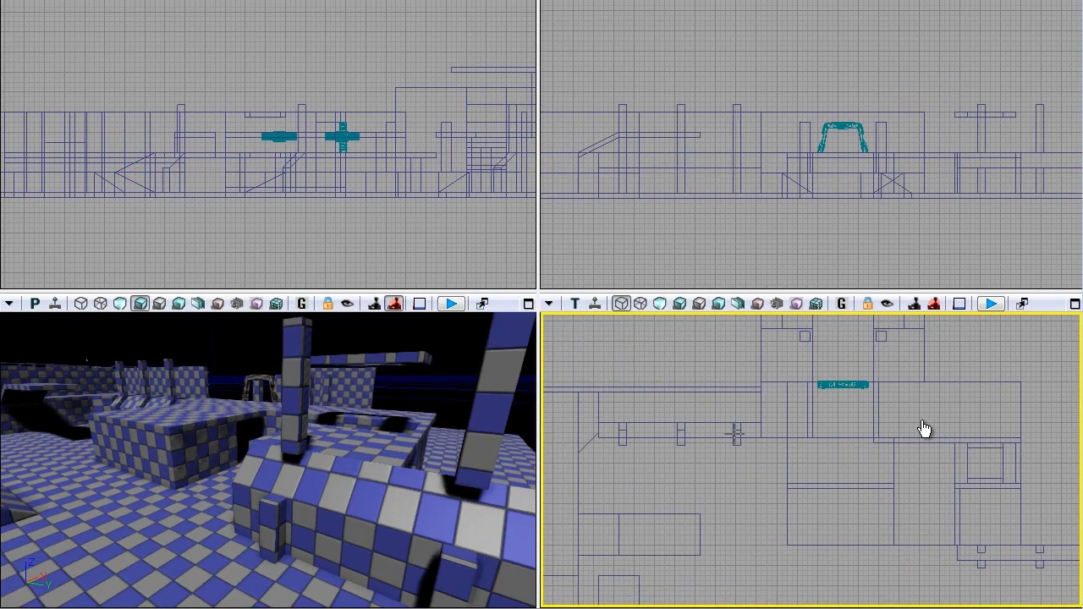
drag(207, 430, 138, 372)
click(130, 394)
mouse_move(786, 482)
right_down()
mouse_move(669, 472)
mouse_move(537, 429)
right_up()
scroll(767, 491, up, 5)
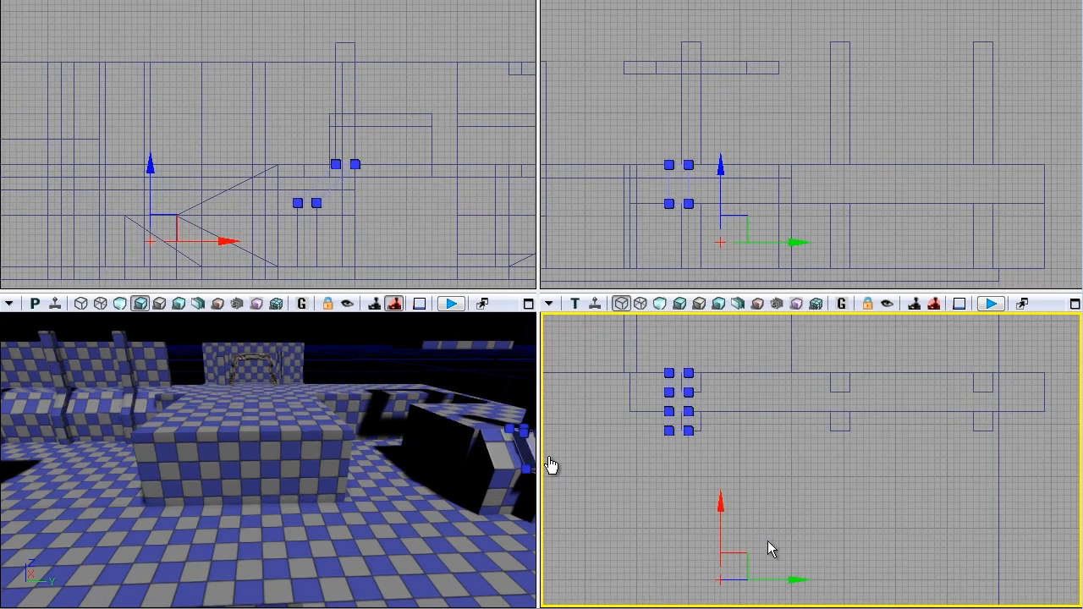
drag(746, 559, 759, 555)
right_drag(790, 483, 739, 466)
drag(739, 466, 859, 467)
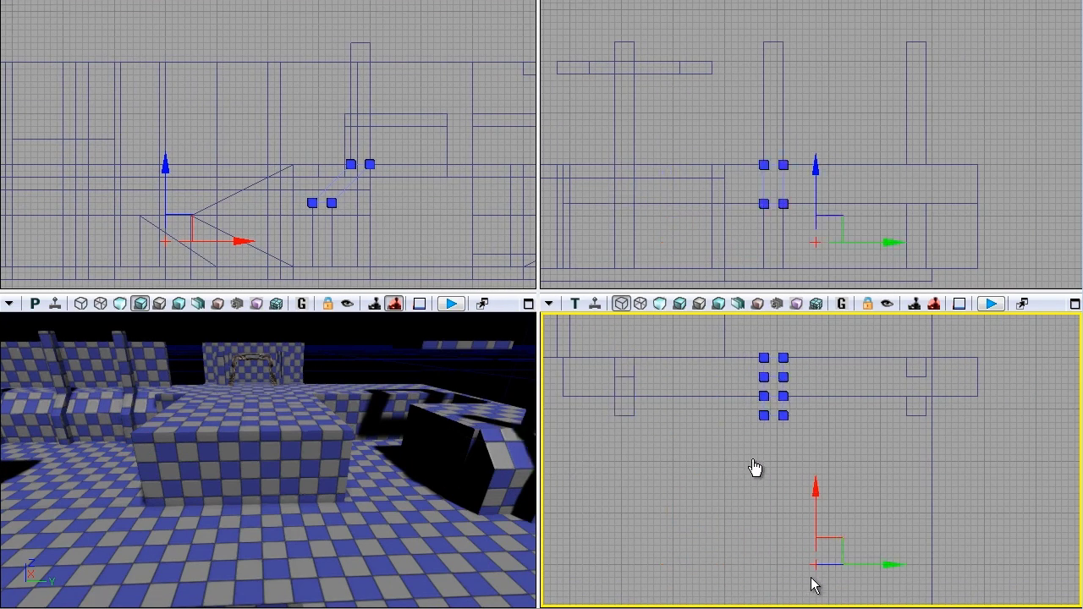
Shorten the copied module's long body brush along Y so that it ends at the floor slab's edge.
click(831, 499)
right_drag(831, 499, 695, 555)
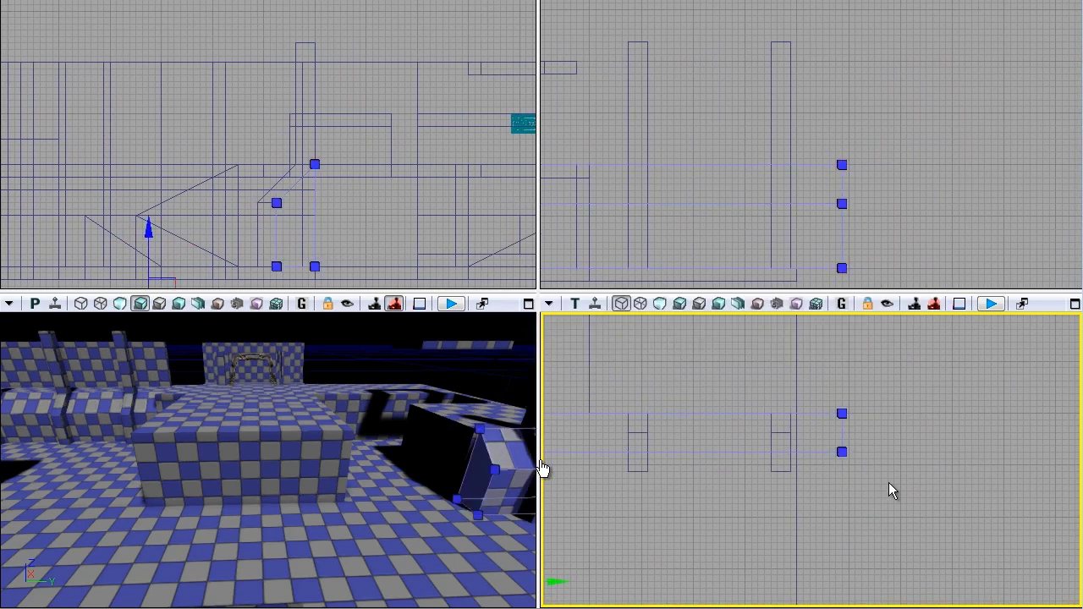
click(875, 525)
Place a ramp brush between the copied module's middle and last columns, with its high end against the module.
right_drag(398, 474, 291, 516)
mouse_move(576, 484)
right_down()
mouse_move(362, 504)
mouse_move(153, 562)
mouse_move(153, 520)
right_up()
click(164, 409)
mouse_move(663, 465)
right_down()
mouse_move(964, 467)
mouse_move(848, 448)
right_up()
scroll(965, 466, down, 2)
scroll(848, 448, down, 1)
drag(999, 404, 708, 374)
click(919, 477)
right_drag(919, 476, 747, 481)
scroll(765, 451, up, 3)
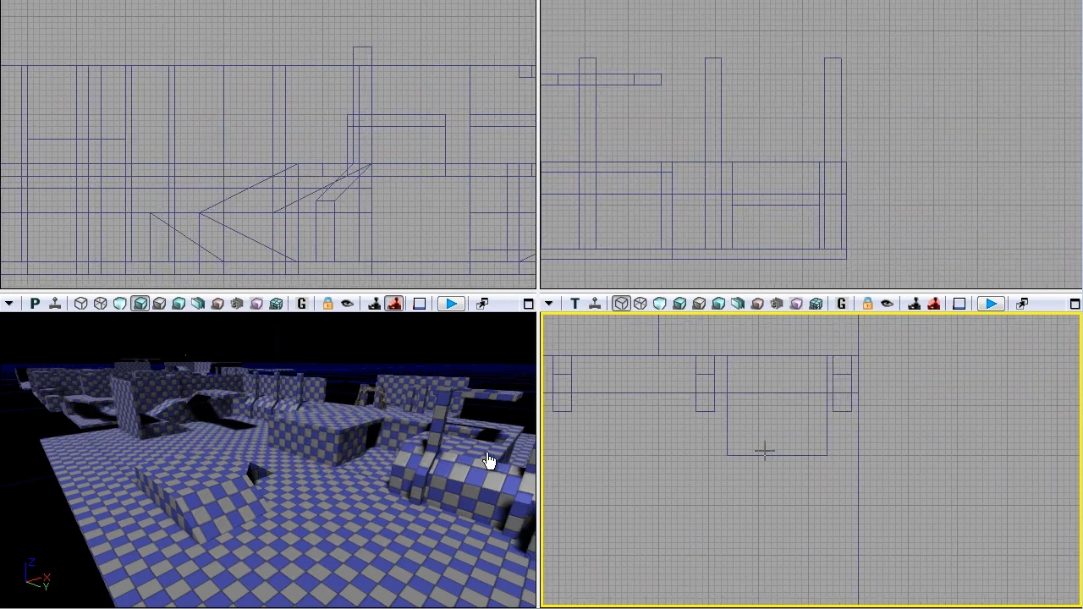
click(852, 488)
Select the last column's three segments and move them along Y until they are flush with the floor slab's edge.
mouse_move(457, 479)
right_down()
mouse_move(537, 479)
mouse_move(317, 547)
right_up()
click(318, 559)
ctrl+click(322, 495)
ctrl+click(320, 436)
drag(947, 519, 953, 519)
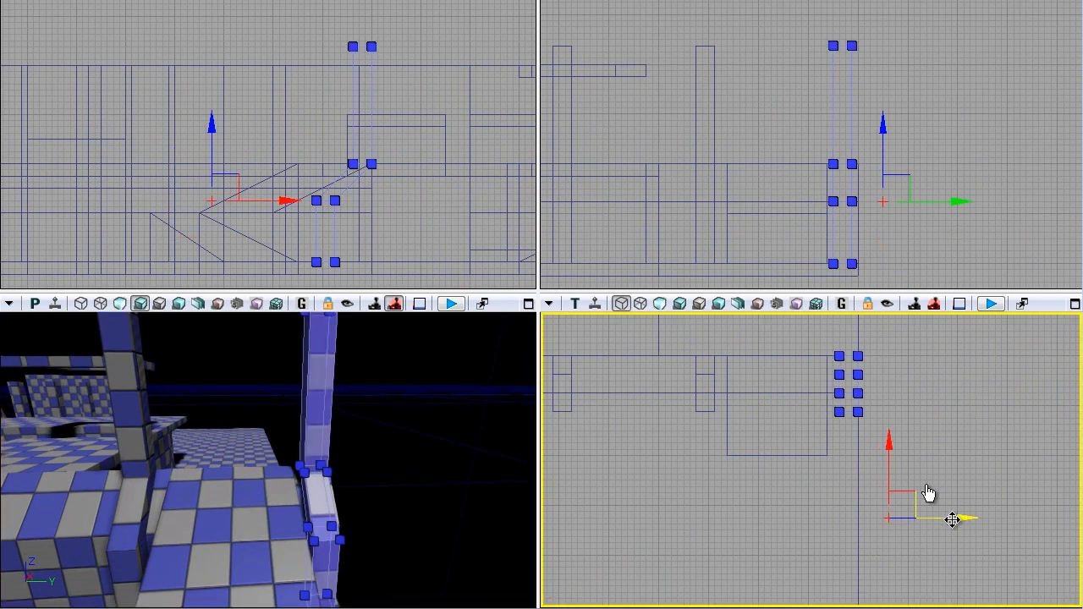
click(724, 512)
Duplicate the ramp brush and place the copy directly at the ramp's low end.
right_drag(355, 495, 451, 485)
drag(505, 508, 402, 479)
click(284, 446)
right_drag(786, 525, 802, 452)
mouse_move(487, 212)
right_down()
mouse_move(469, 154)
mouse_move(392, 175)
right_up()
drag(493, 262, 415, 261)
Flatten the copied brush to the ramp's low-end height and shorten it along X to form a landing.
click(246, 129)
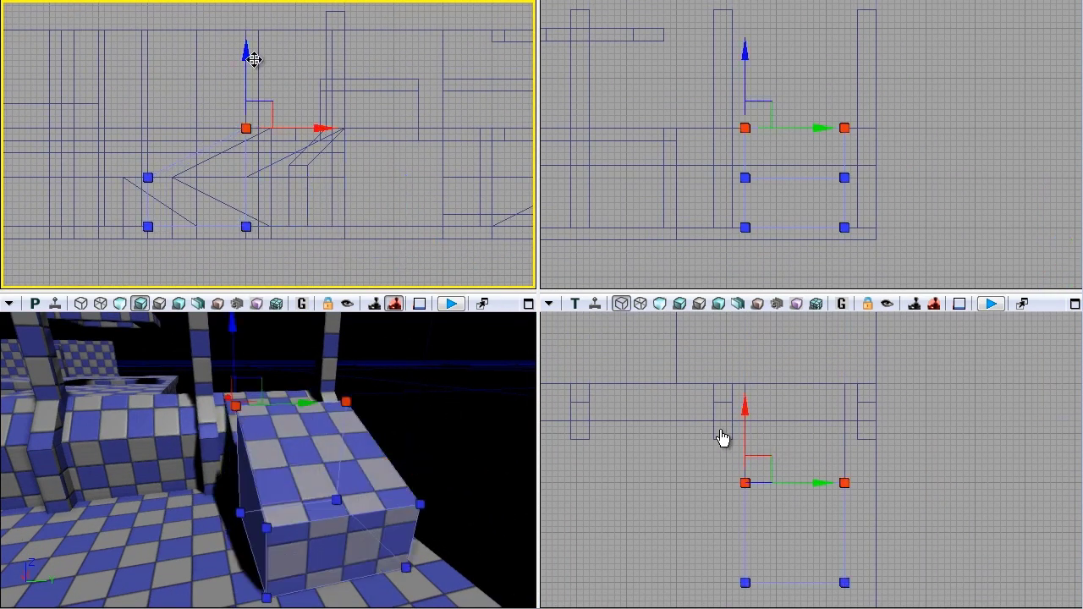
right_drag(295, 232, 431, 237)
ctrl+alt+drag(254, 165, 315, 254)
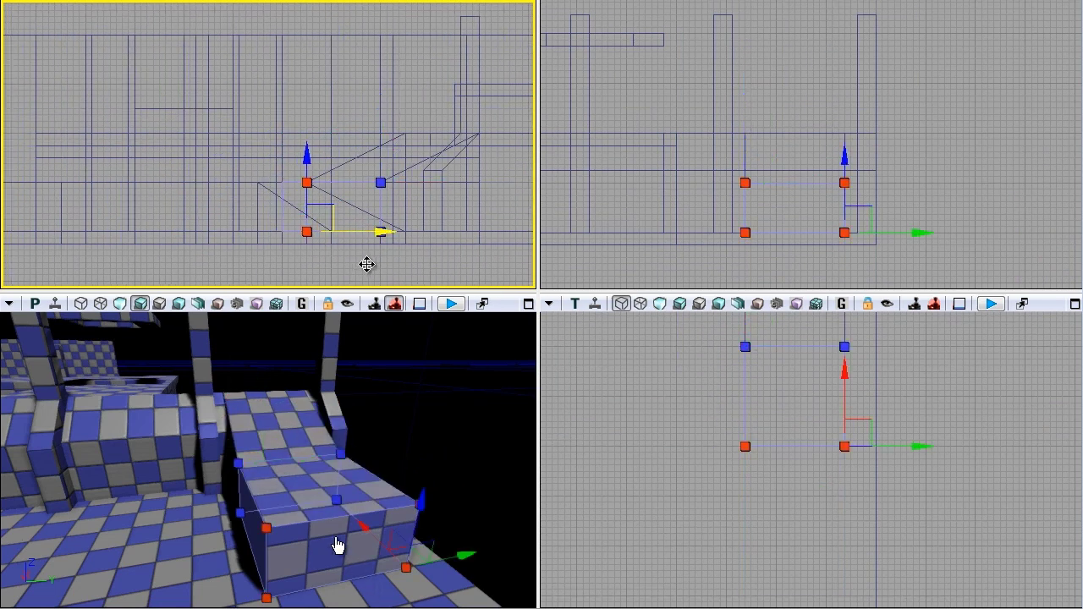
click(369, 264)
Duplicate the landing at its outer end and lower and stretch the copy's far end into a 256-unit ramp down to the floor.
click(379, 231)
right_drag(423, 237, 377, 189)
alt+drag(478, 222, 405, 222)
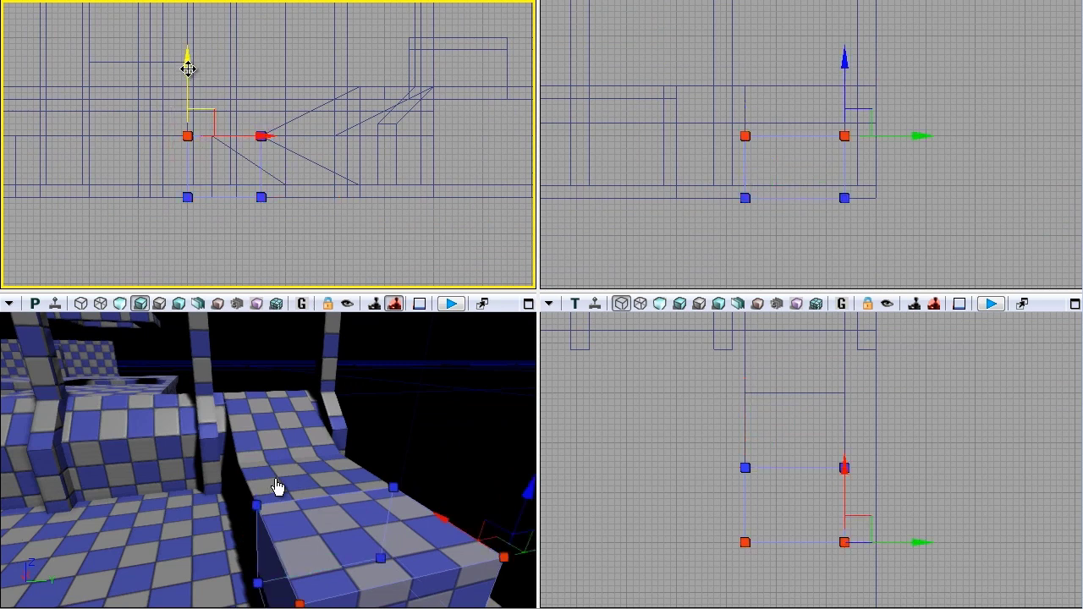
drag(188, 108, 269, 242)
drag(206, 210, 314, 227)
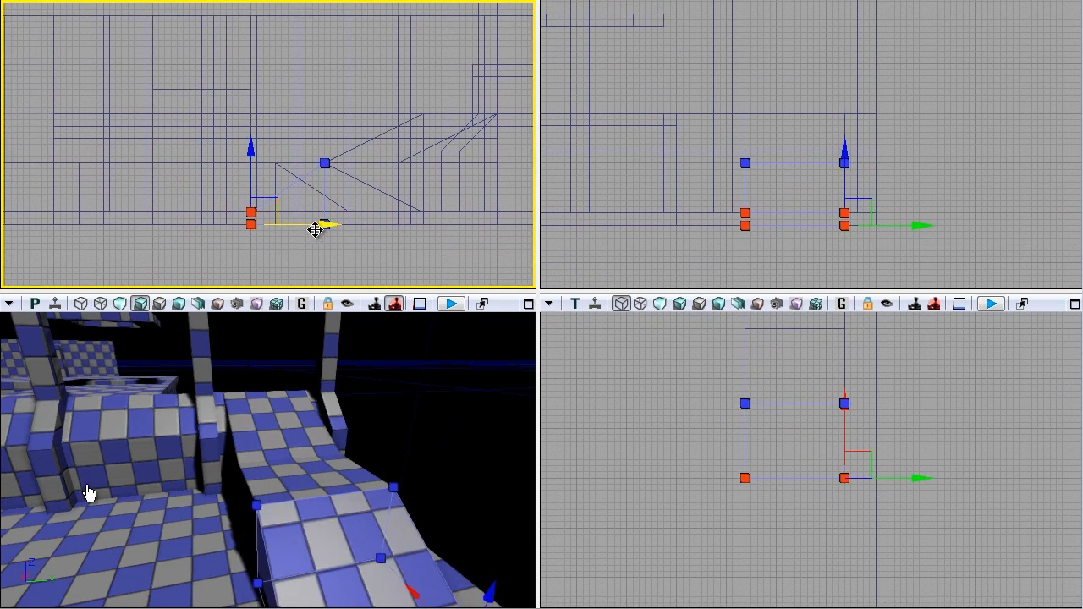
Measure the lengths of the upper and lower ramp brushes along X.
click(284, 433)
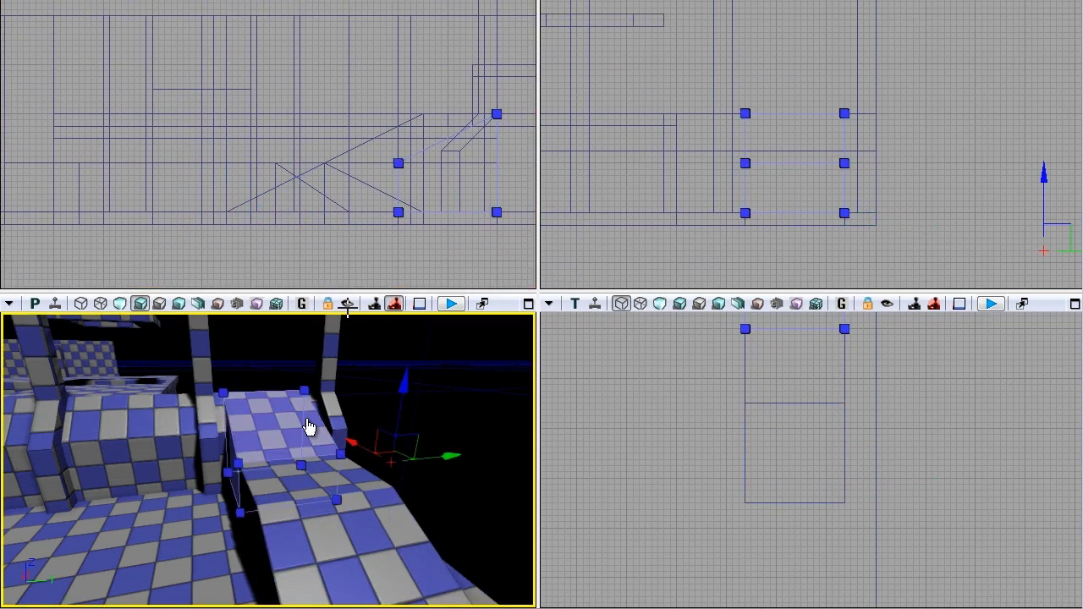
right_drag(407, 243, 437, 217)
scroll(437, 217, up, 2)
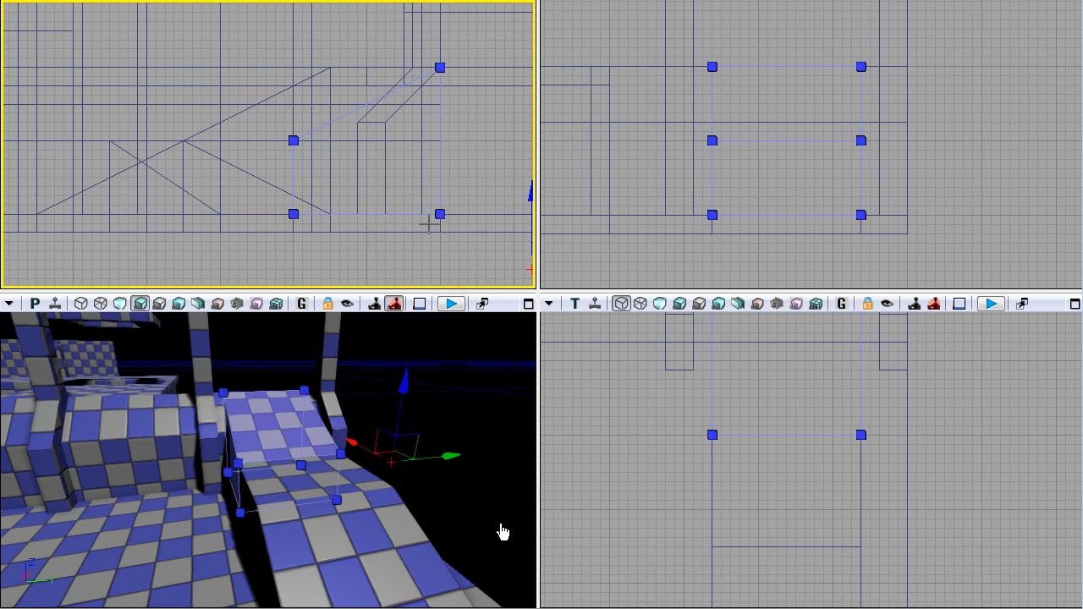
mouse_move(209, 252)
mouse_down()
mouse_move(307, 252)
mouse_move(371, 267)
mouse_up()
click(334, 563)
middle_drag(359, 243, 238, 243)
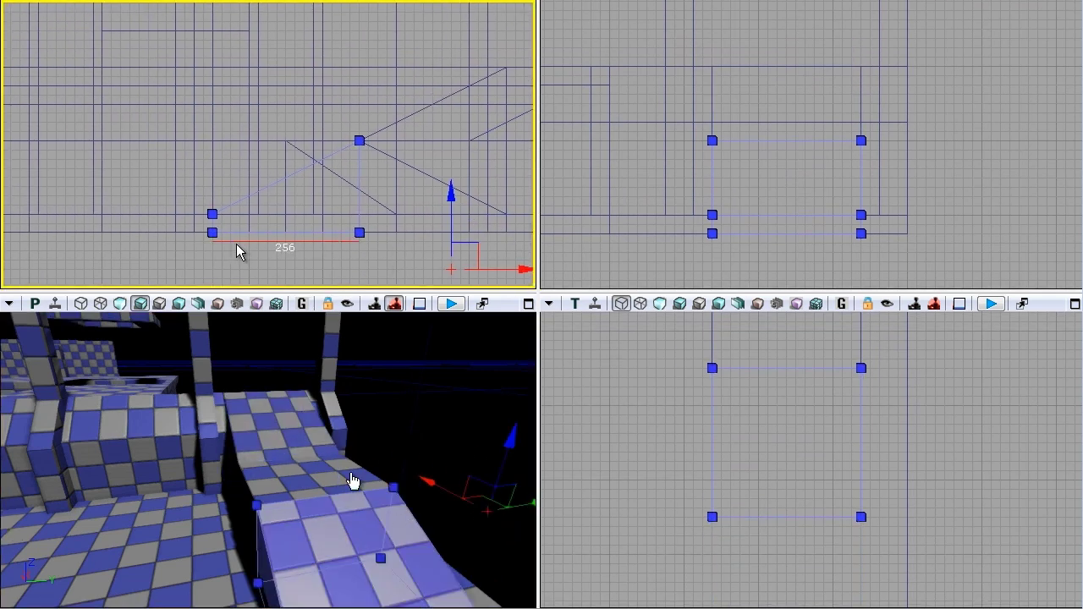
click(236, 243)
Duplicate the landing brush, place the copy outside the floor slab's Y edge, and thin it along Y into a wall.
mouse_move(293, 358)
right_down()
mouse_move(506, 421)
mouse_move(82, 360)
mouse_move(505, 491)
mouse_move(331, 462)
right_up()
click(369, 484)
drag(717, 462, 586, 585)
scroll(762, 481, down, 2)
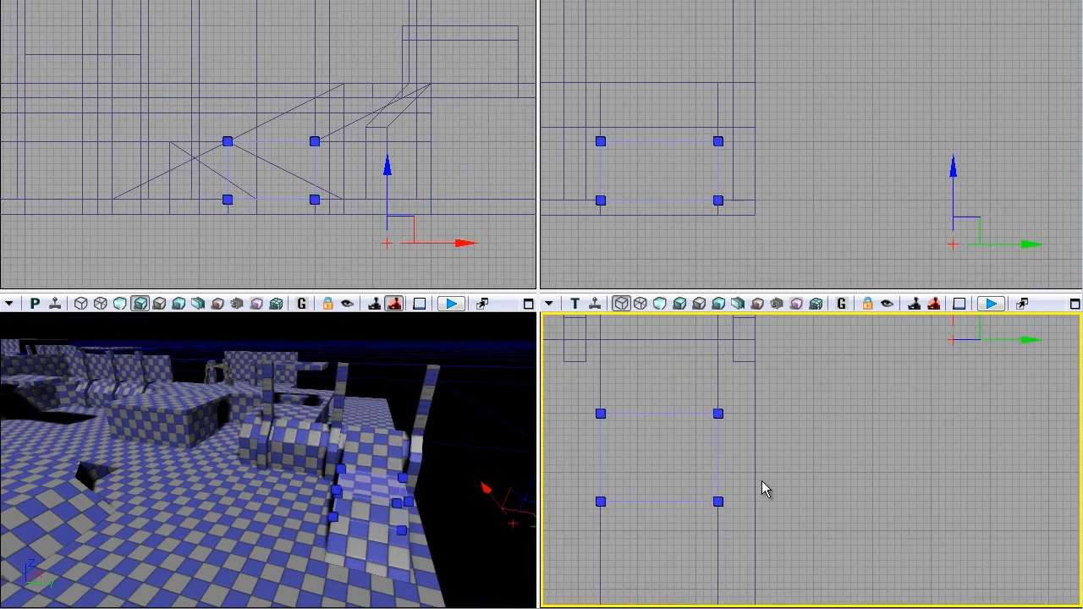
mouse_move(904, 402)
mouse_down()
mouse_move(933, 394)
mouse_move(916, 394)
mouse_up()
drag(998, 333, 1082, 335)
ctrl+alt+drag(854, 517, 918, 390)
drag(946, 411, 872, 411)
drag(829, 473, 845, 493)
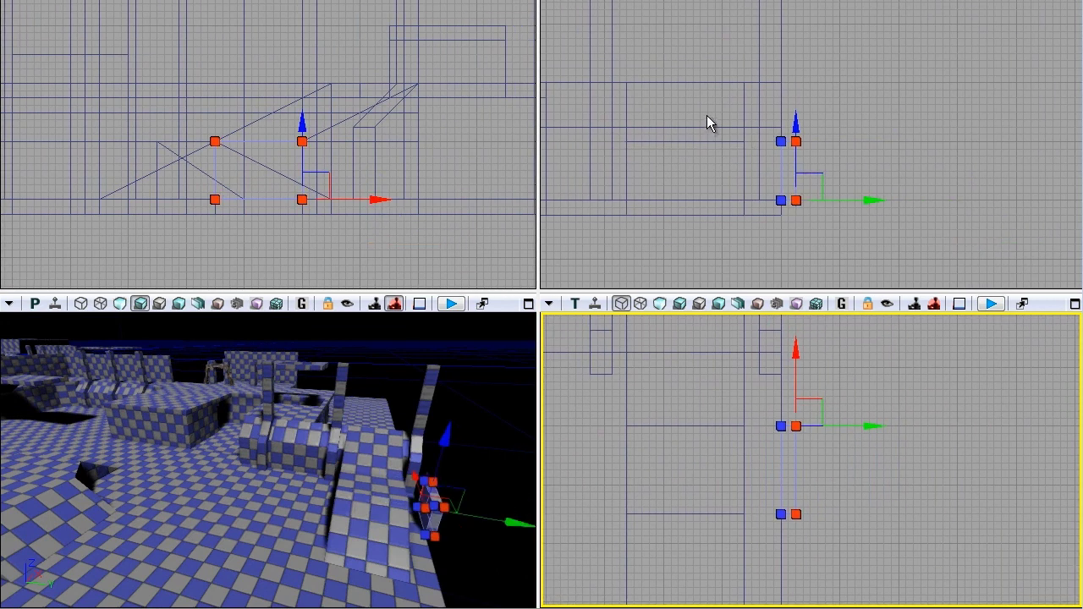
Raise the thin wall's upper vertices well above the tops of the columns.
ctrl+alt+drag(712, 115, 833, 169)
scroll(795, 144, down, 2)
drag(780, 87, 771, 199)
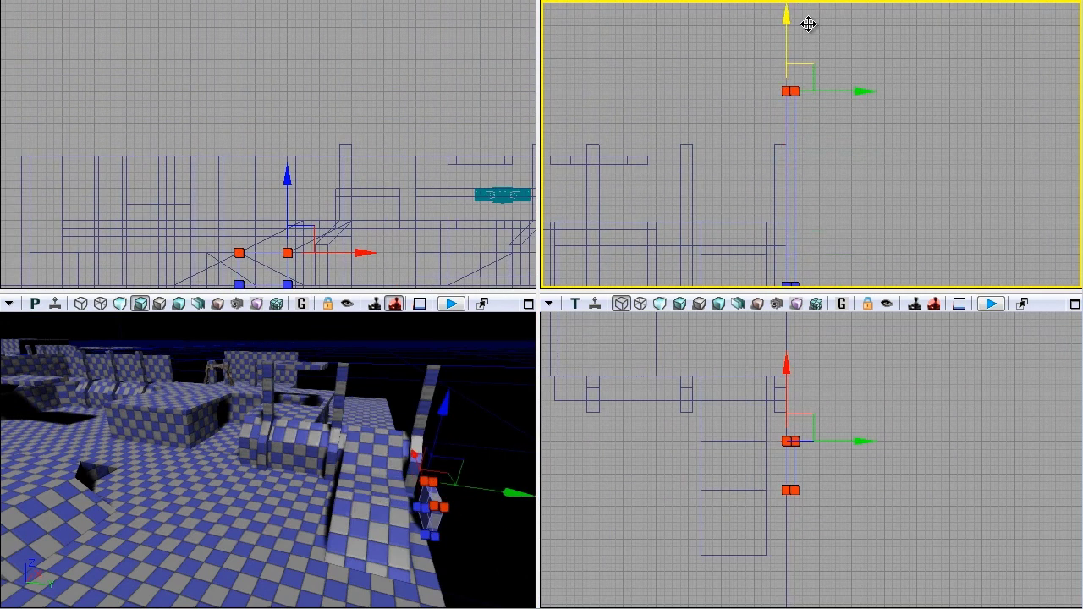
drag(837, 94, 838, 94)
Lengthen the tall wall along the floor slab's edge by moving its end vertices along X in both directions.
ctrl+alt+drag(848, 521, 723, 462)
right_drag(792, 405, 840, 321)
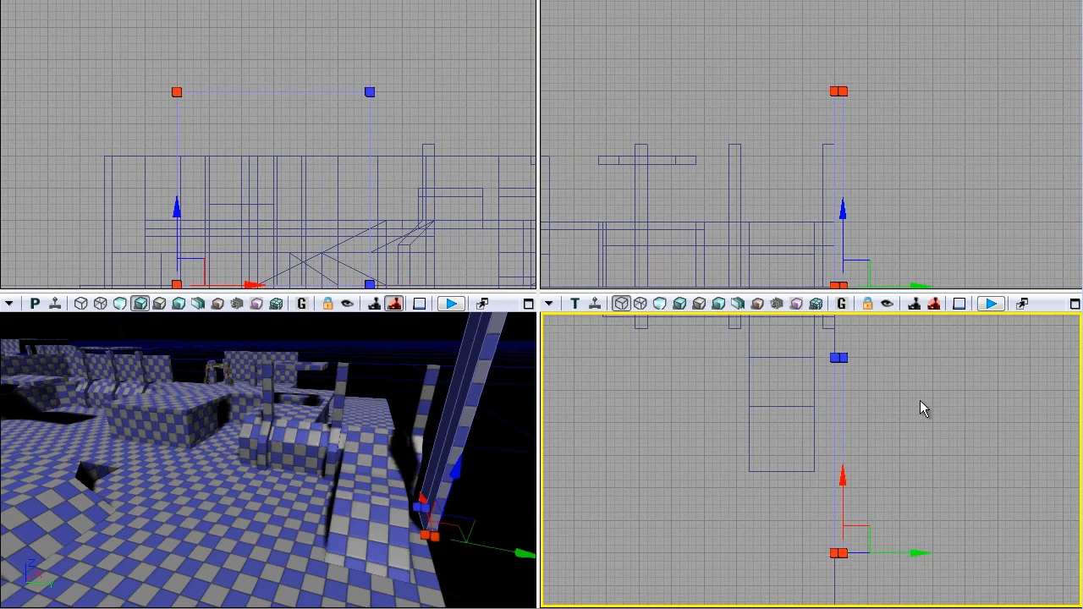
drag(855, 497, 855, 490)
scroll(906, 407, down, 1)
right_drag(886, 407, 868, 588)
ctrl+alt+drag(872, 587, 790, 516)
right_drag(831, 502, 829, 551)
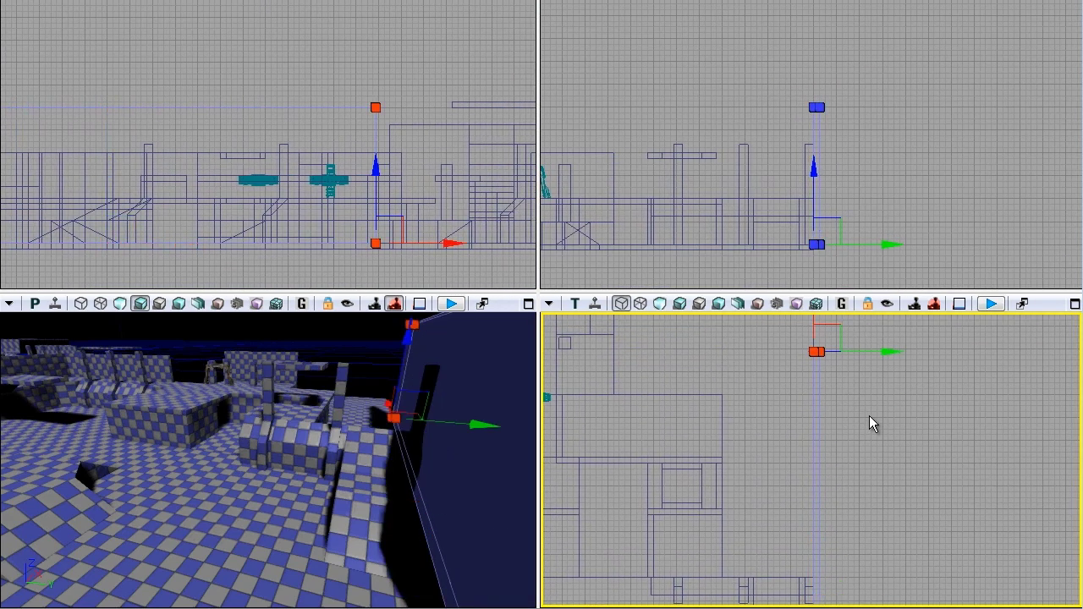
drag(873, 427, 854, 418)
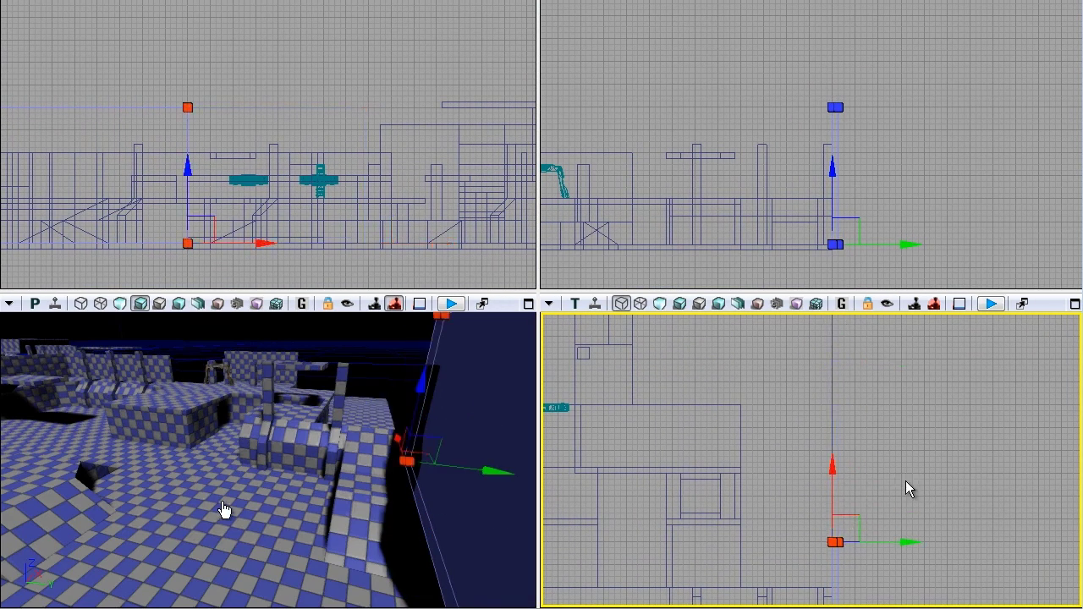
Show the perspective view unlit, extend the raised platform along Y to the outer wall, and align the wall's end with the platform's far edge.
key(Escape)
right_drag(906, 489, 920, 389)
drag(403, 448, 154, 358)
click(120, 305)
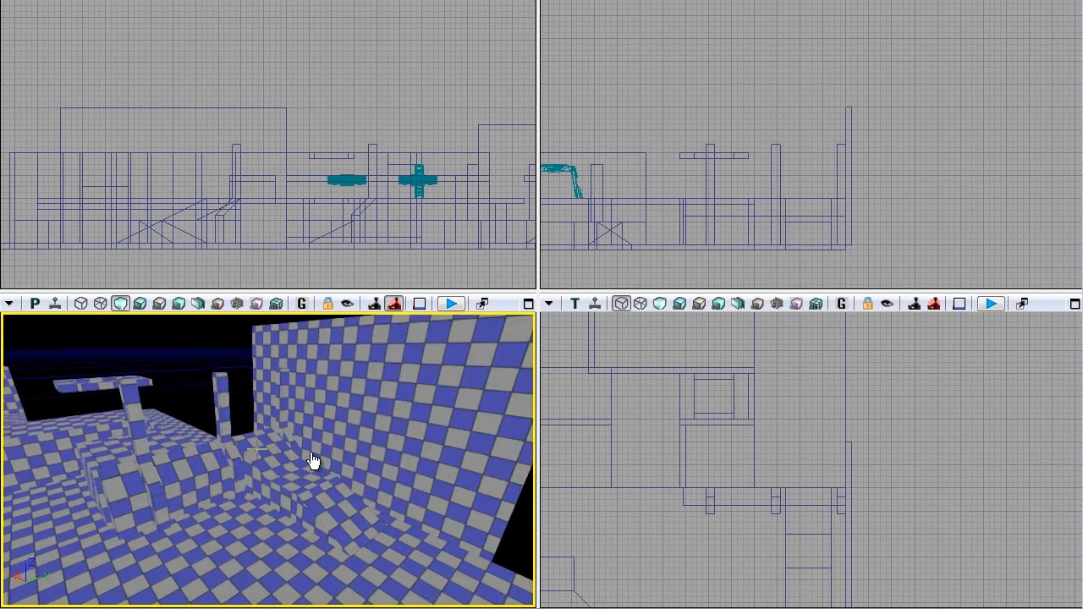
mouse_move(324, 462)
mouse_down()
mouse_move(288, 493)
mouse_move(443, 517)
mouse_move(169, 412)
mouse_up()
click(169, 412)
drag(825, 427, 917, 426)
click(914, 442)
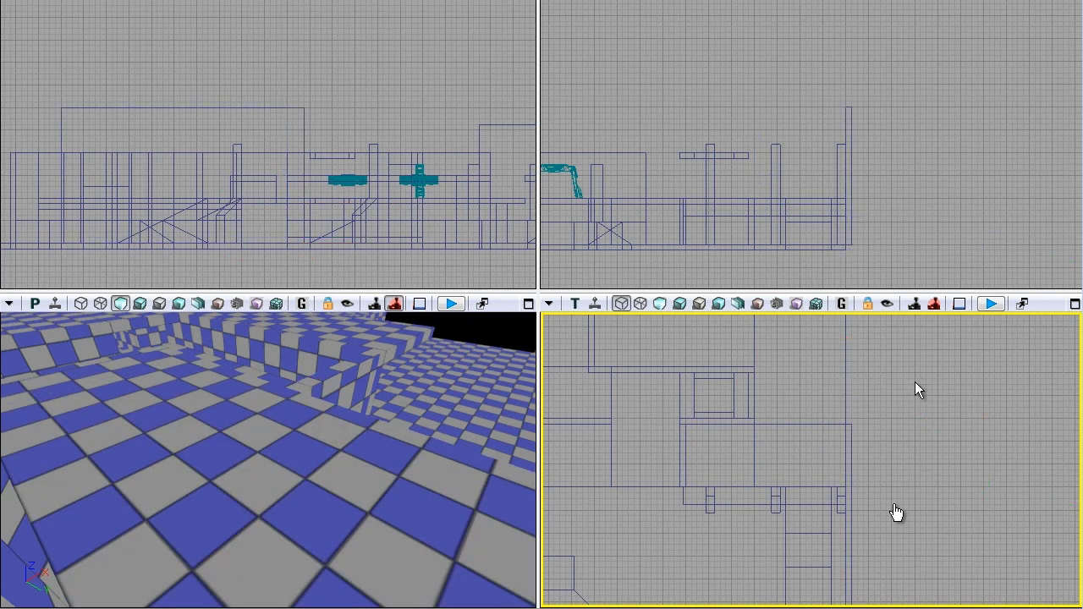
Duplicate the hanging frame's beam along Y, place it at the raised platform's far edge, and extend one end to the platform's corner.
right_drag(332, 367, 292, 376)
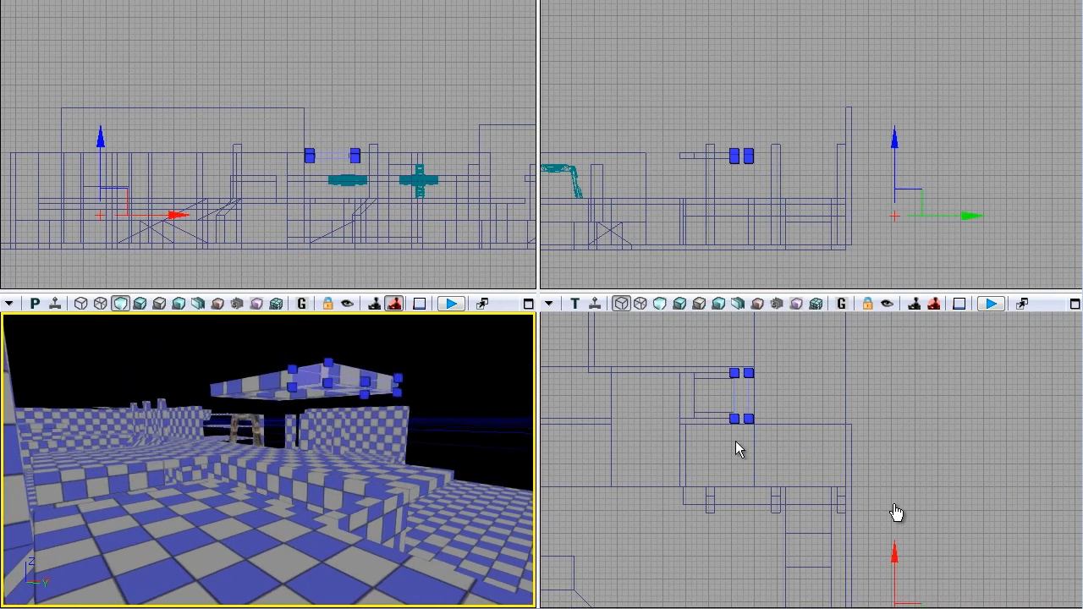
scroll(718, 420, up, 2)
click(693, 425)
scroll(610, 391, up, 2)
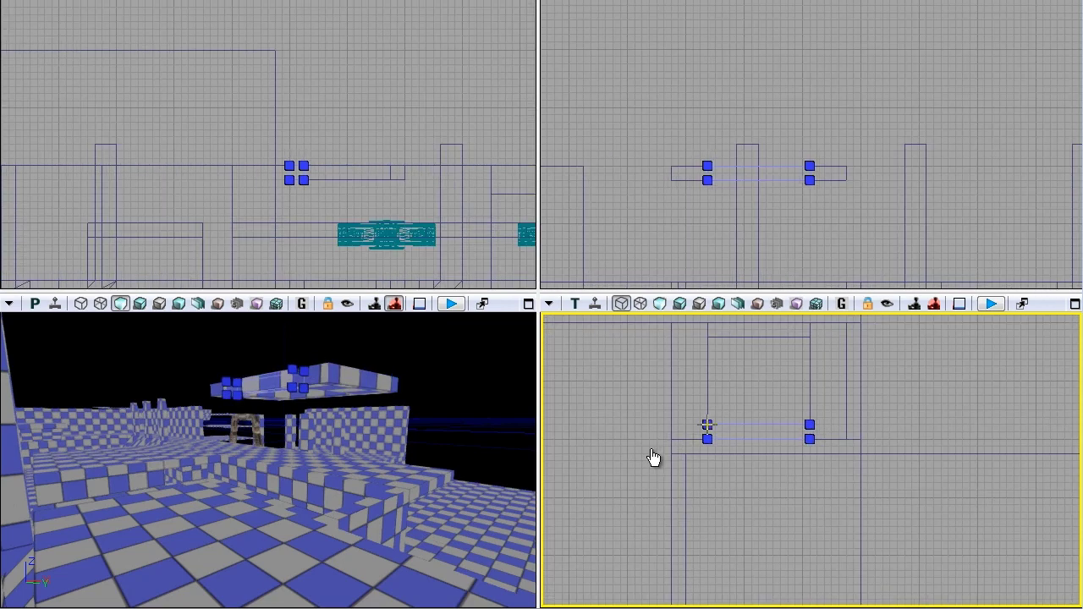
click(708, 421)
drag(713, 354, 714, 368)
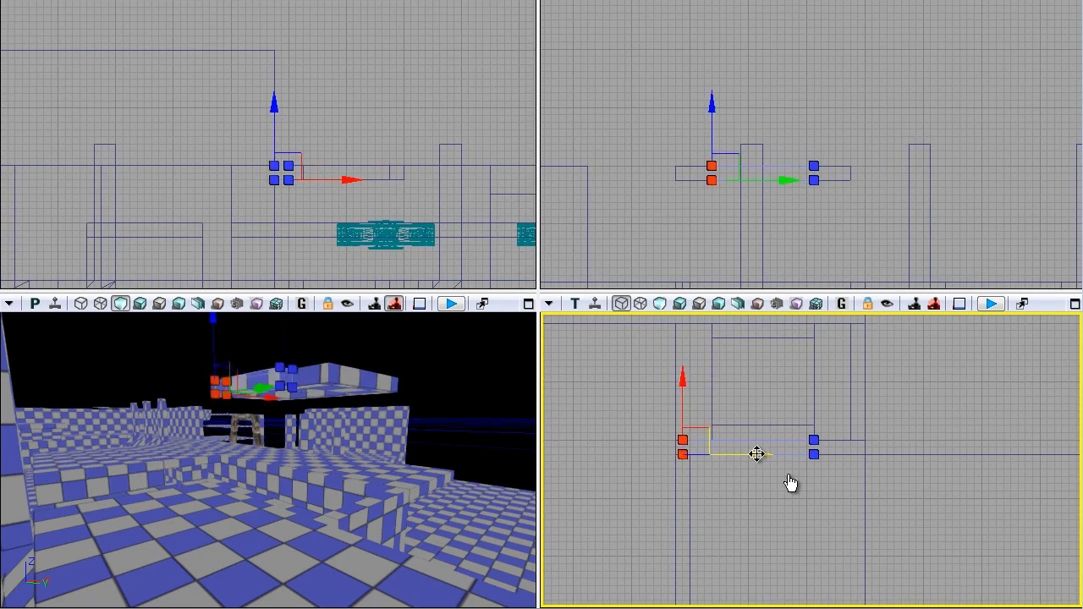
drag(755, 454, 747, 454)
Extend the beam copy's other end to the outer wall and lower its bottom vertices to the platform, forming a wall.
right_drag(795, 474, 620, 429)
scroll(704, 411, down, 1)
ctrl+alt+drag(626, 381, 704, 423)
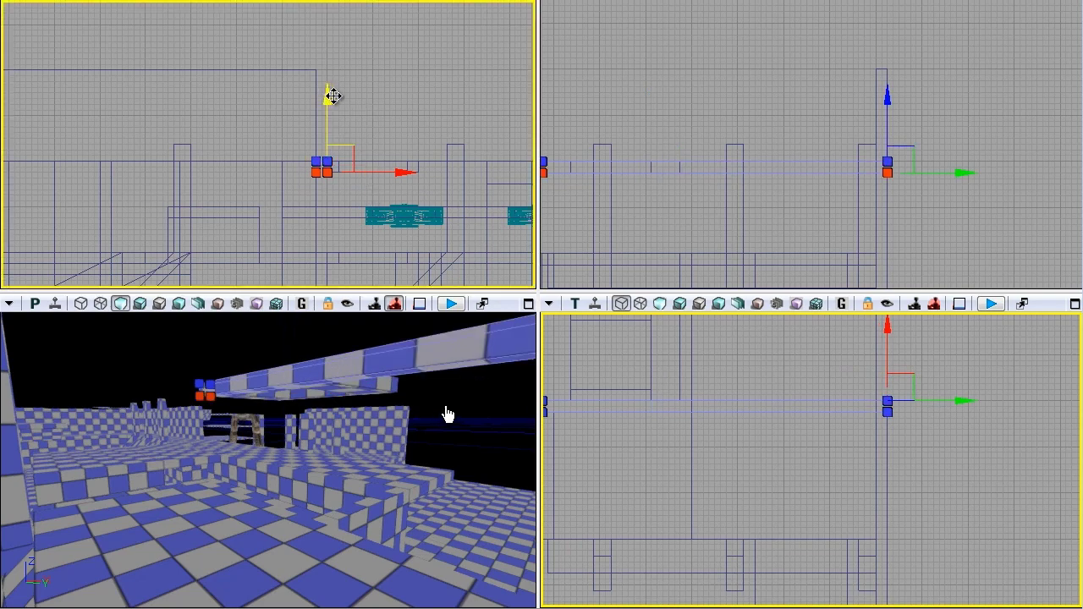
drag(343, 122, 343, 129)
drag(448, 414, 508, 414)
drag(327, 132, 363, 138)
click(364, 138)
Place a thin slab brush across the gap between the two raised platforms and fit it to their facing edges.
mouse_move(245, 449)
right_down()
mouse_move(50, 443)
mouse_move(389, 466)
mouse_move(404, 496)
mouse_move(394, 547)
right_up()
key(ctrl+z)
scroll(853, 530, down, 2)
mouse_move(853, 530)
right_down()
mouse_move(754, 462)
mouse_move(674, 434)
right_up()
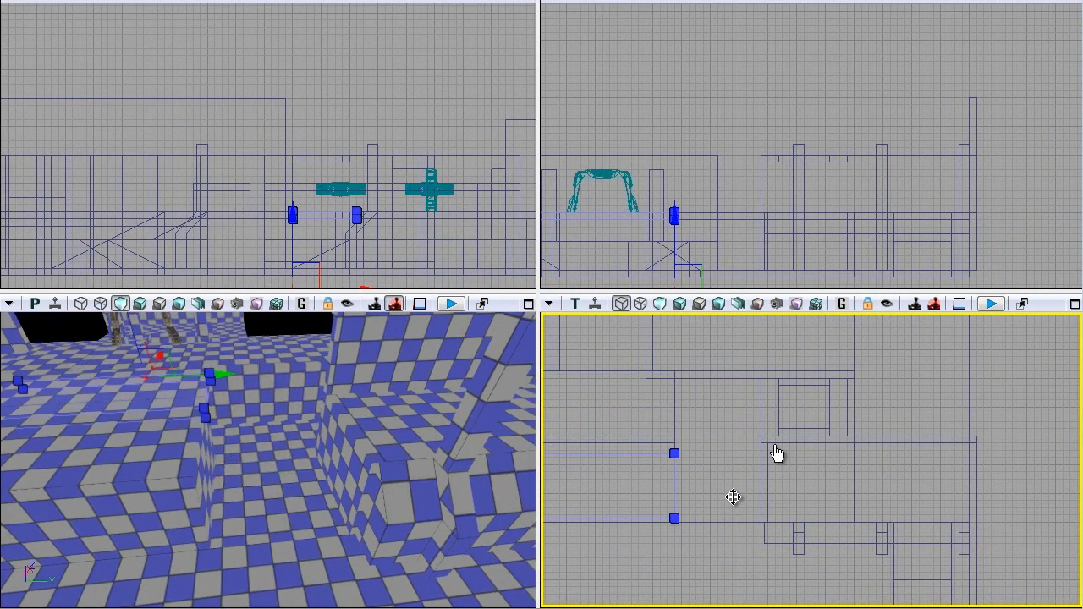
right_drag(760, 418, 822, 407)
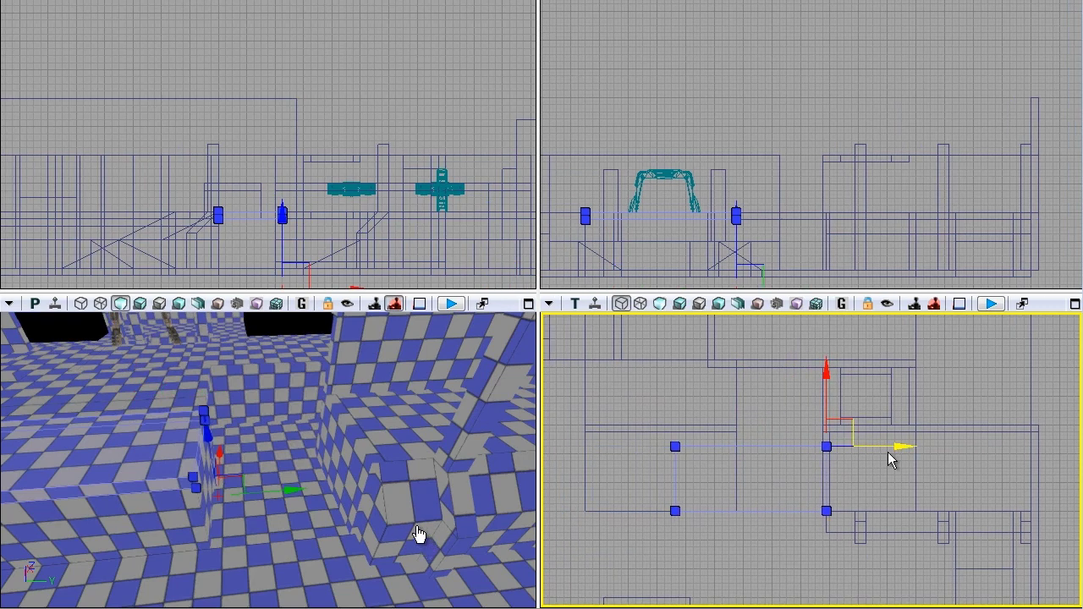
drag(888, 453, 883, 453)
key(Delete)
right_drag(347, 459, 378, 456)
drag(378, 457, 292, 552)
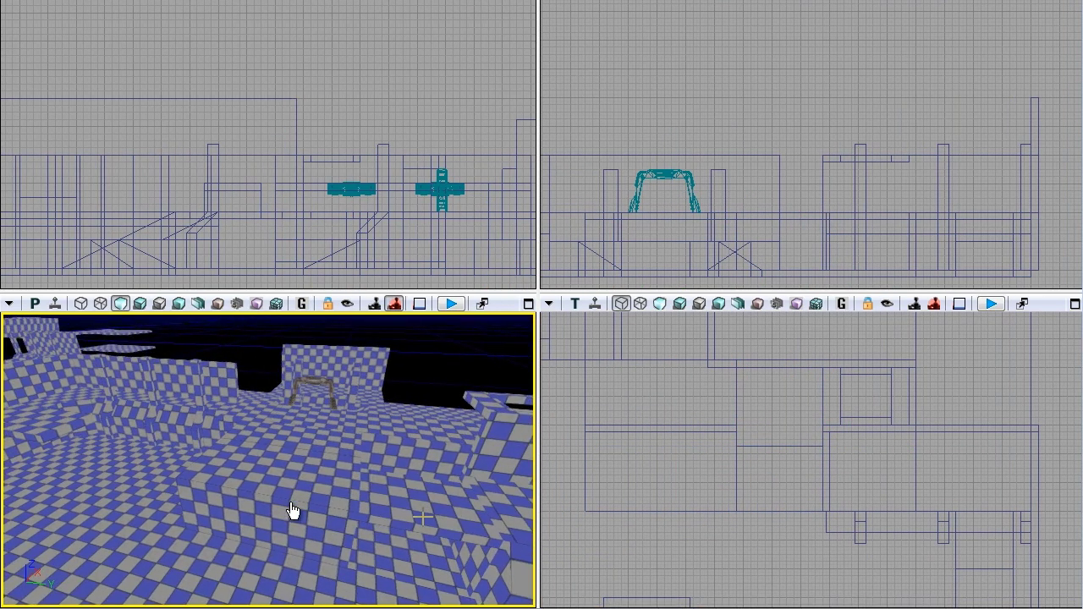
Duplicate the neighbouring platform block on top of itself and thin the copy along X into a wall at the platform's front edge.
click(309, 512)
drag(616, 135, 680, 133)
drag(682, 209, 696, 173)
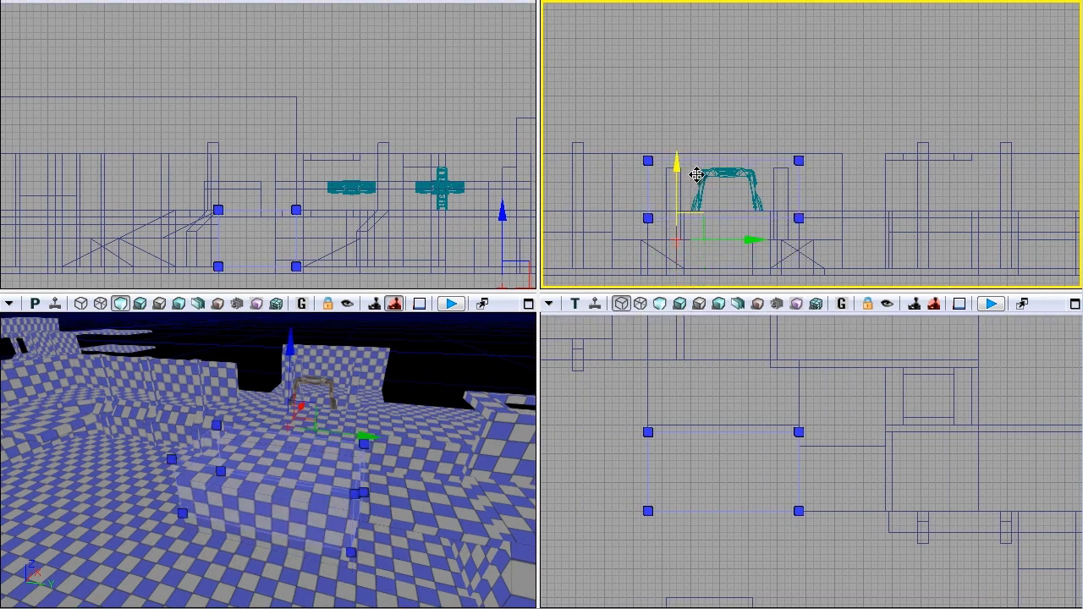
click(799, 432)
ctrl+click(648, 432)
drag(651, 372, 652, 386)
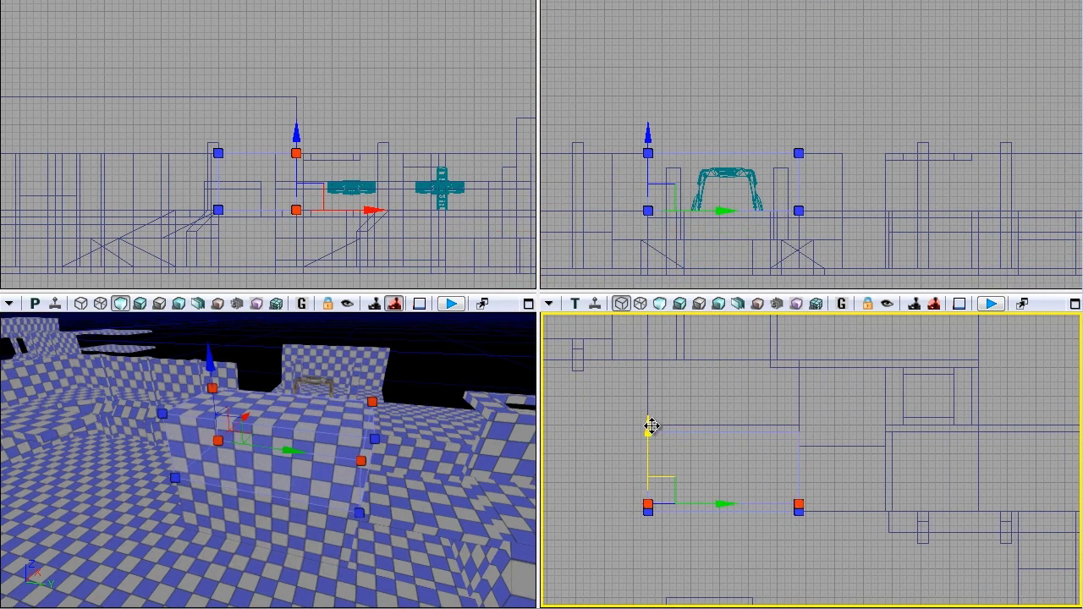
mouse_move(774, 551)
mouse_down()
mouse_move(727, 506)
mouse_move(853, 506)
mouse_up()
Duplicate the front-edge wall and rotate the copy about Z so it runs along the platform's adjoining side.
click(727, 506)
scroll(709, 483, up, 4)
click(708, 483)
drag(688, 476, 682, 520)
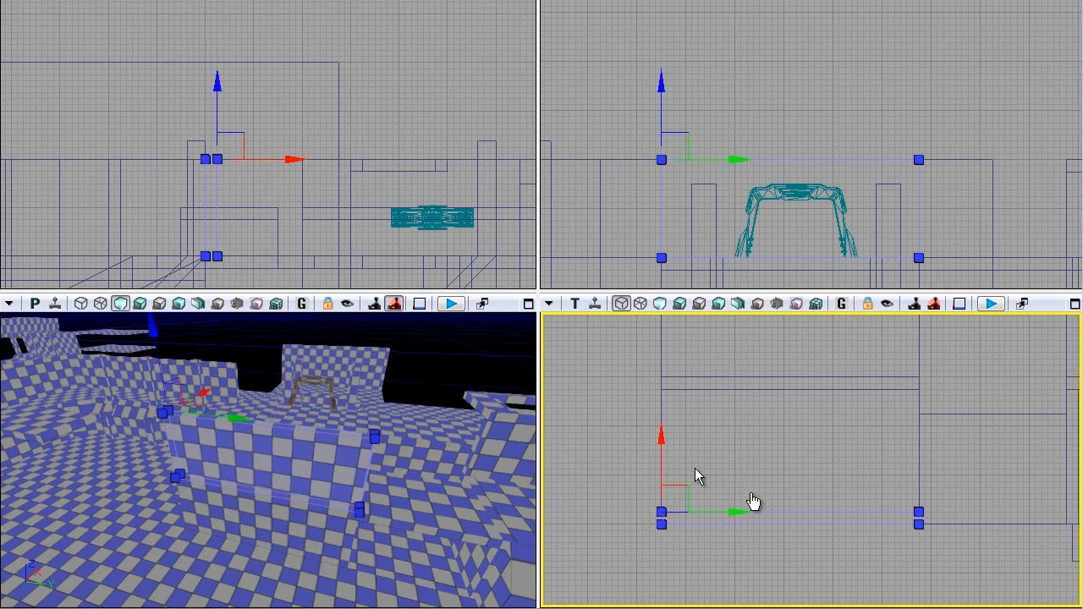
key(space)
drag(743, 481, 539, 323)
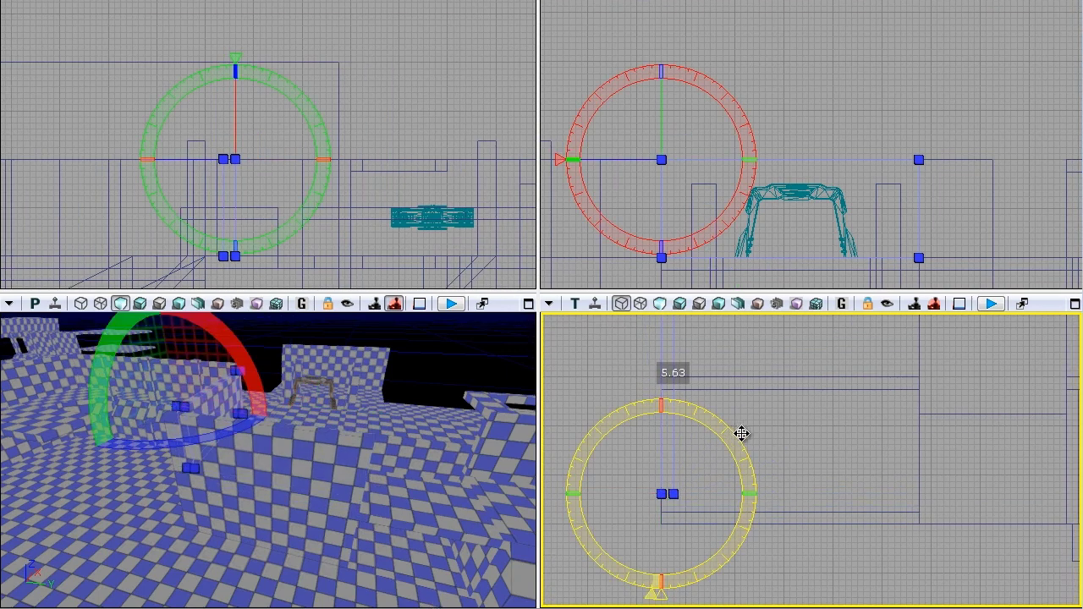
key(space)
key(space)
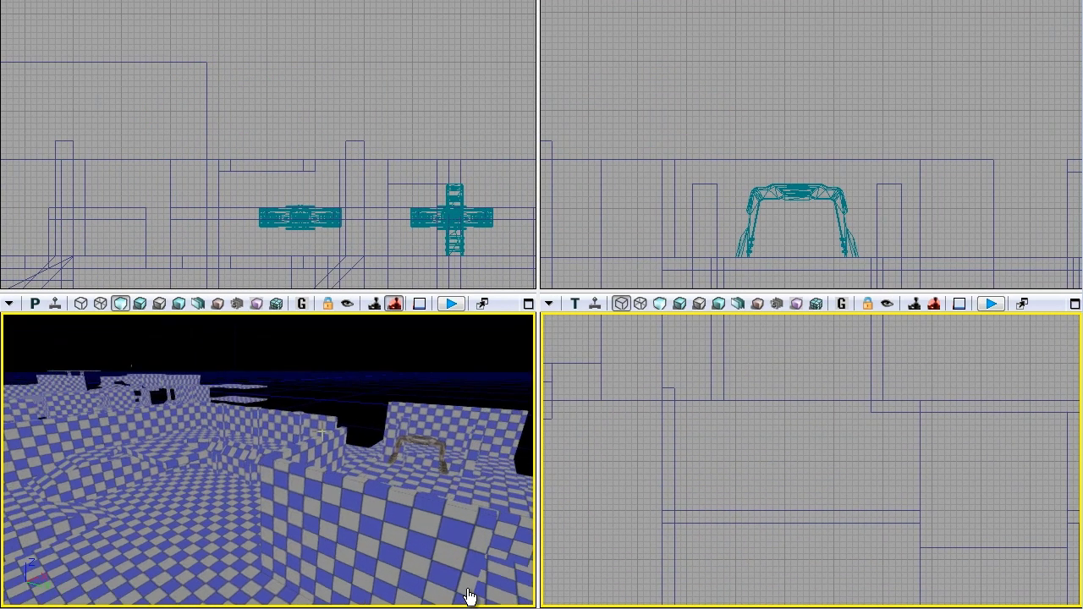
Inspect the walkway slab and the full-height wall running alongside it for gaps.
mouse_move(469, 598)
mouse_down()
mouse_move(455, 561)
mouse_move(178, 459)
mouse_move(280, 474)
mouse_up()
click(280, 473)
drag(577, 407, 819, 525)
drag(786, 481, 728, 508)
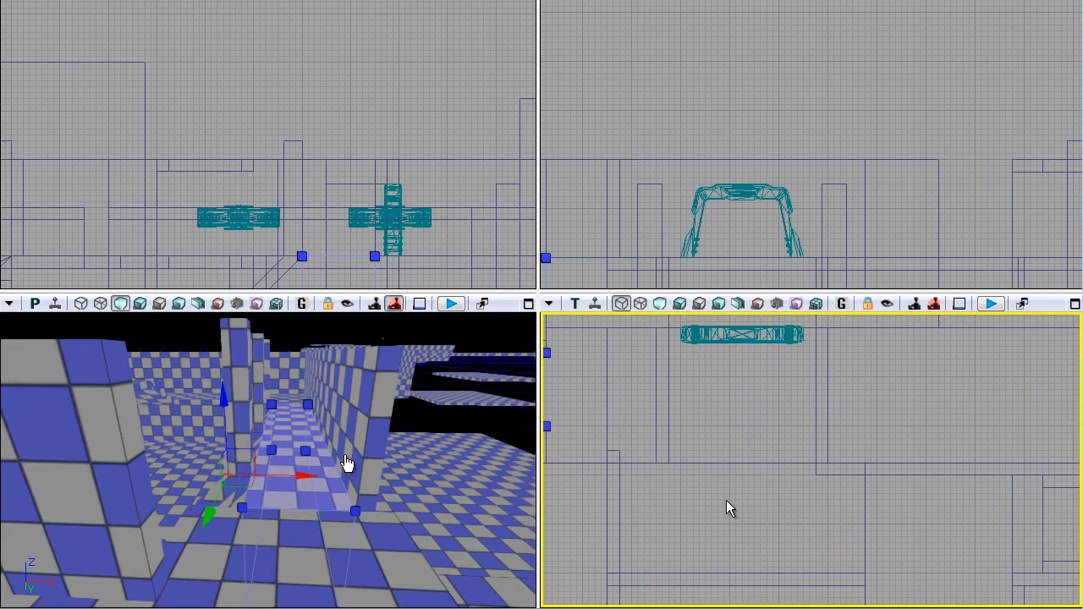
mouse_move(446, 515)
mouse_down()
mouse_move(535, 575)
mouse_move(403, 498)
mouse_move(341, 489)
mouse_move(395, 471)
mouse_move(194, 482)
mouse_up()
click(193, 482)
mouse_move(592, 428)
mouse_down()
mouse_move(735, 476)
mouse_move(833, 495)
mouse_up()
scroll(715, 500, up, 2)
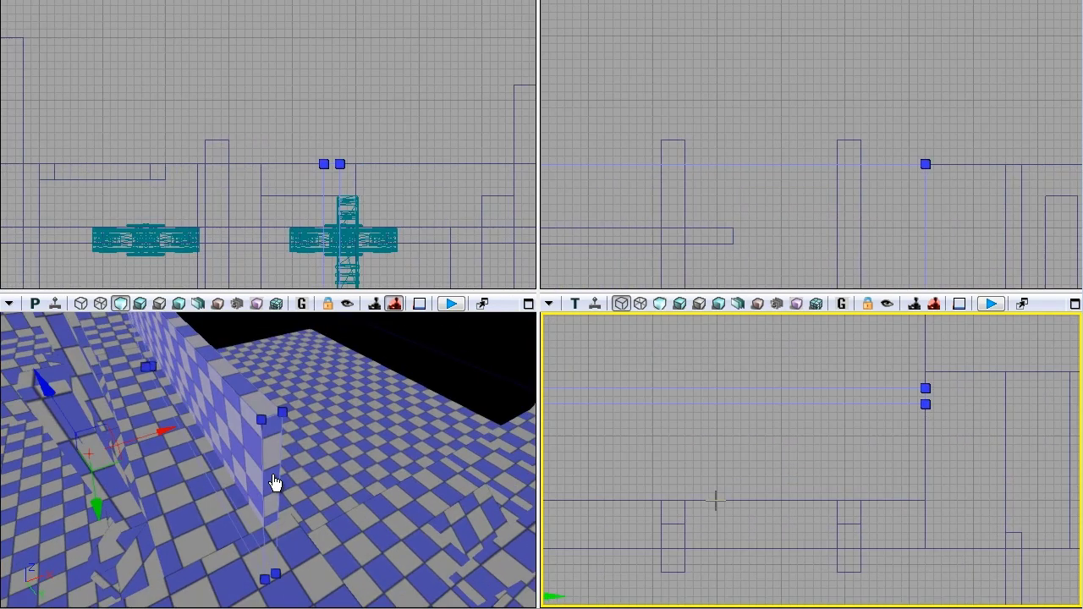
Extend the full-height wall running along X toward the long Y-direction wall to close the corner gap.
click(668, 450)
right_drag(522, 571, 462, 517)
click(234, 548)
scroll(882, 464, down, 5)
mouse_move(633, 386)
mouse_down()
mouse_move(669, 389)
mouse_move(682, 406)
mouse_up()
drag(673, 396, 673, 370)
click(621, 384)
mouse_move(457, 482)
right_down()
mouse_move(396, 507)
mouse_move(325, 505)
right_up()
click(324, 505)
drag(721, 472, 820, 479)
click(599, 517)
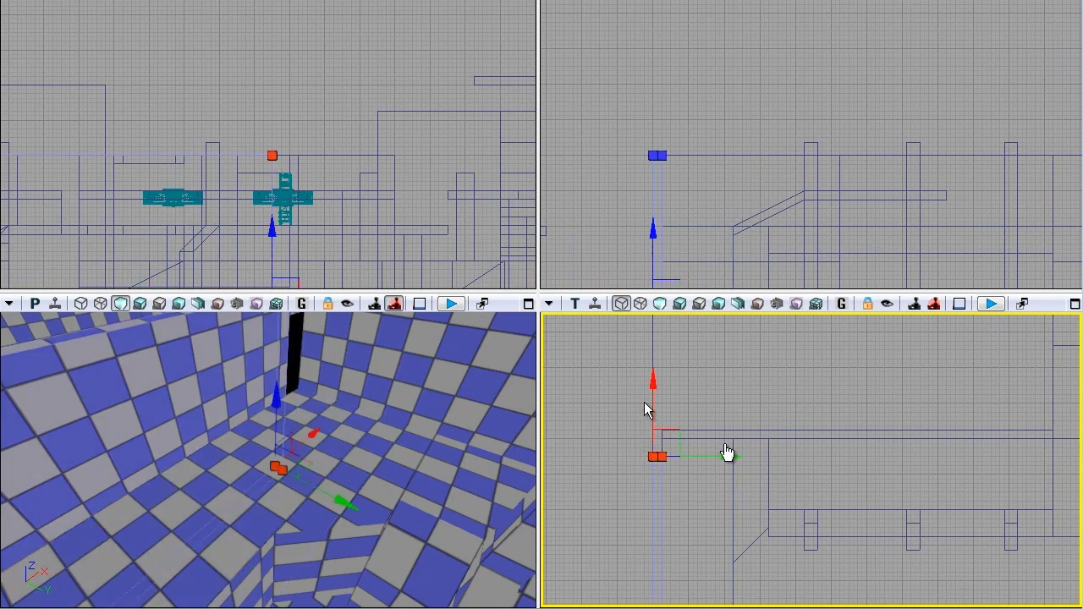
Move the upper walkway slab in front of the columns along Y and raise it level with the wall tops.
right_drag(379, 460, 342, 512)
drag(343, 514, 330, 476)
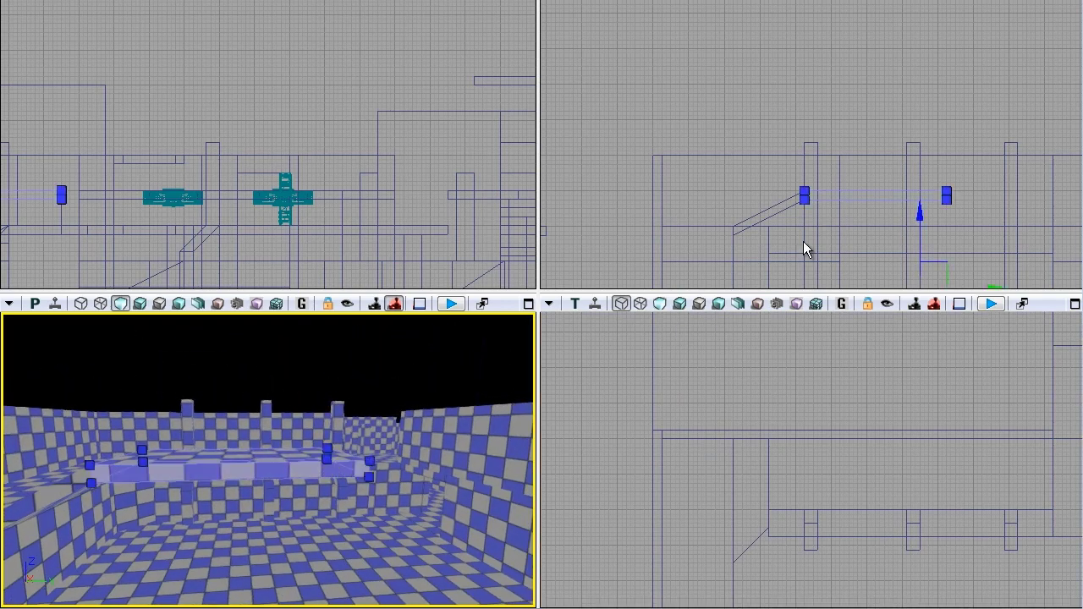
drag(803, 242, 681, 222)
drag(381, 495, 339, 398)
drag(665, 184, 669, 212)
scroll(669, 212, up, 1)
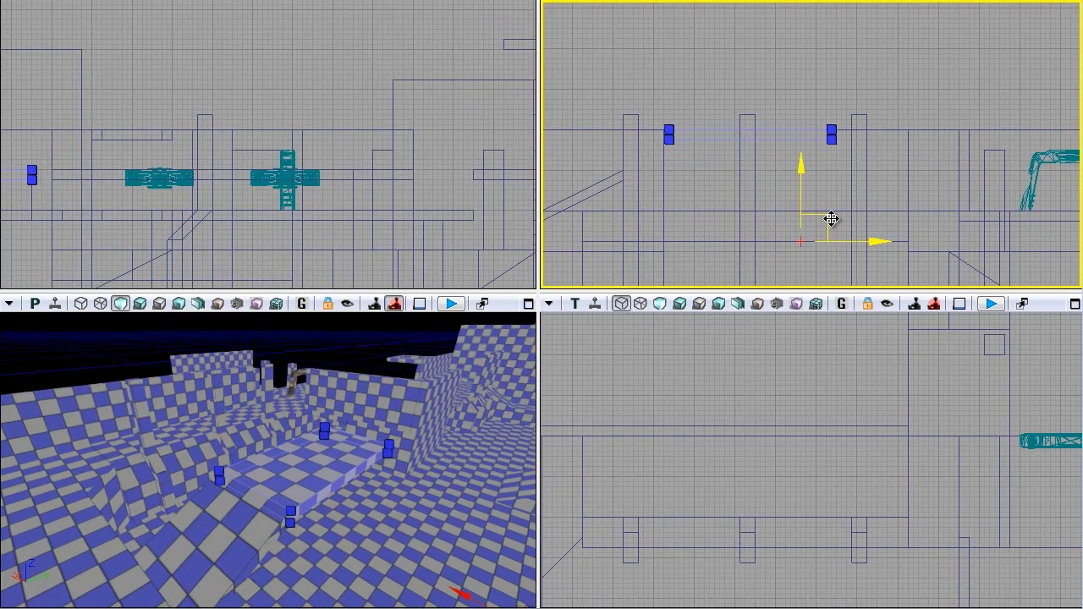
drag(746, 204, 843, 229)
Extend the sloped brush's upper-end vertices up to wall height and shift the raised slab along Y to meet them.
click(708, 210)
scroll(711, 229, up, 2)
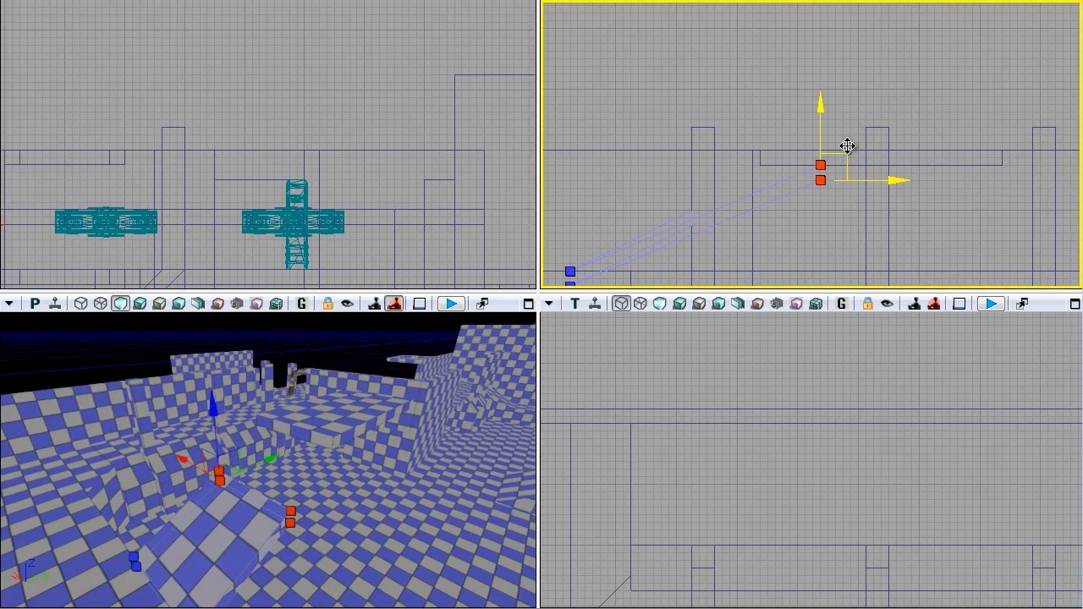
drag(975, 249, 913, 186)
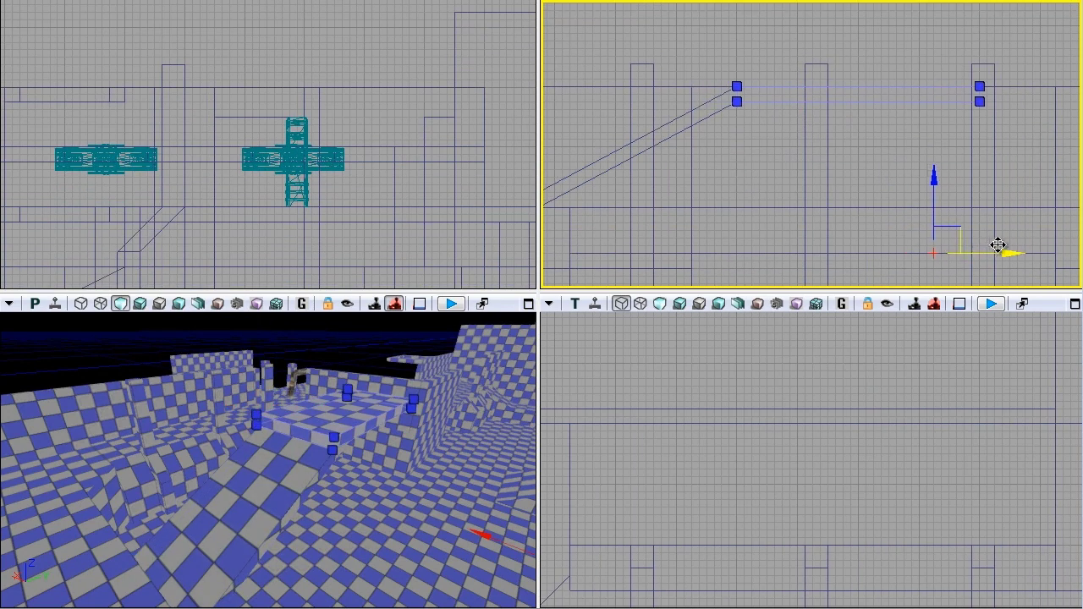
Extend the raised slab's far-end vertices along Y until the slab reaches the side wall on the platform.
mouse_move(373, 423)
mouse_down()
mouse_move(406, 499)
mouse_move(536, 558)
mouse_move(270, 430)
mouse_move(279, 397)
mouse_move(324, 431)
mouse_move(288, 435)
mouse_up()
ctrl+shift+click(146, 435)
mouse_move(662, 420)
mouse_down()
mouse_move(670, 398)
mouse_move(602, 321)
mouse_up()
scroll(741, 391, down, 5)
ctrl+alt+drag(743, 394, 807, 466)
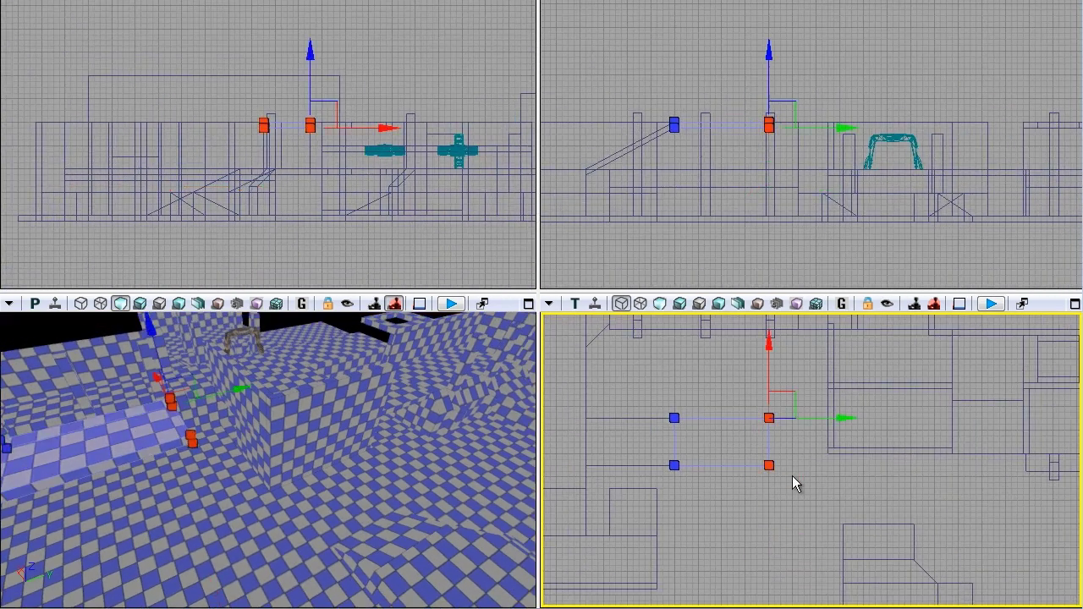
drag(892, 419, 895, 419)
click(781, 514)
Extend the upper side wall's end vertices along X past the platform and lower its bottom vertices to the floor.
mouse_move(406, 457)
mouse_down()
mouse_move(355, 432)
mouse_move(372, 406)
mouse_up()
ctrl+shift+click(380, 427)
click(772, 432)
drag(828, 483, 747, 414)
click(758, 384)
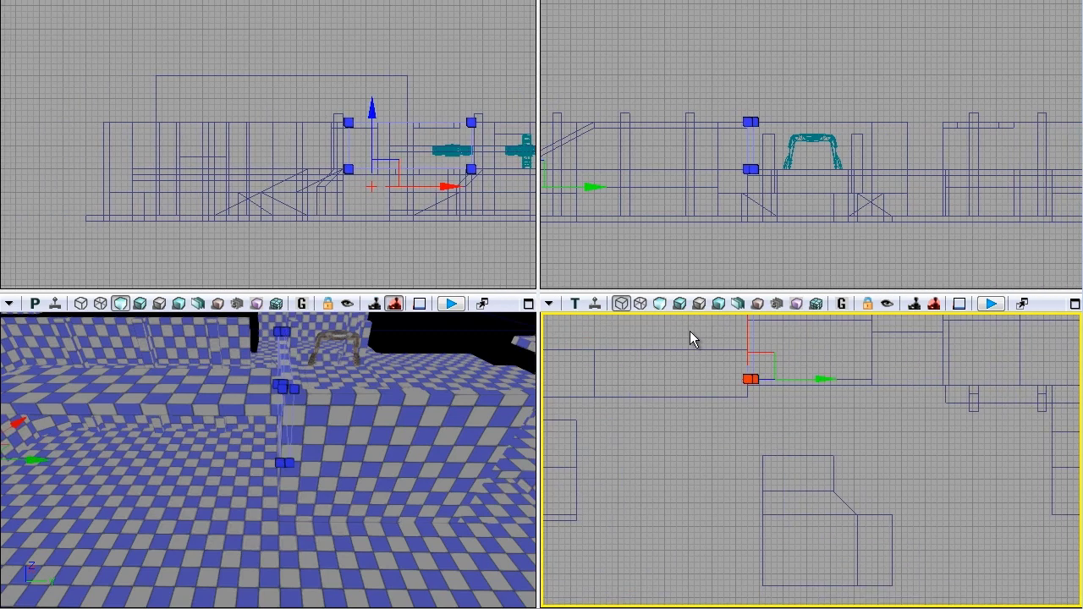
click(810, 252)
mouse_move(440, 423)
right_down()
mouse_move(534, 572)
mouse_move(498, 457)
mouse_move(386, 463)
right_up()
ctrl+shift+click(386, 464)
drag(385, 466, 259, 472)
click(842, 491)
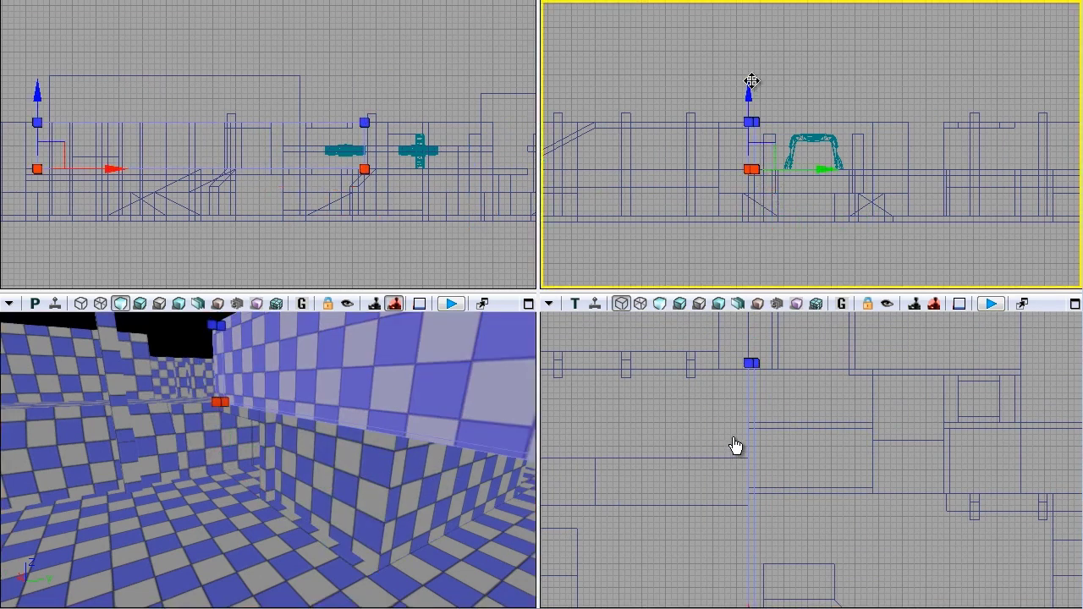
drag(750, 127, 749, 135)
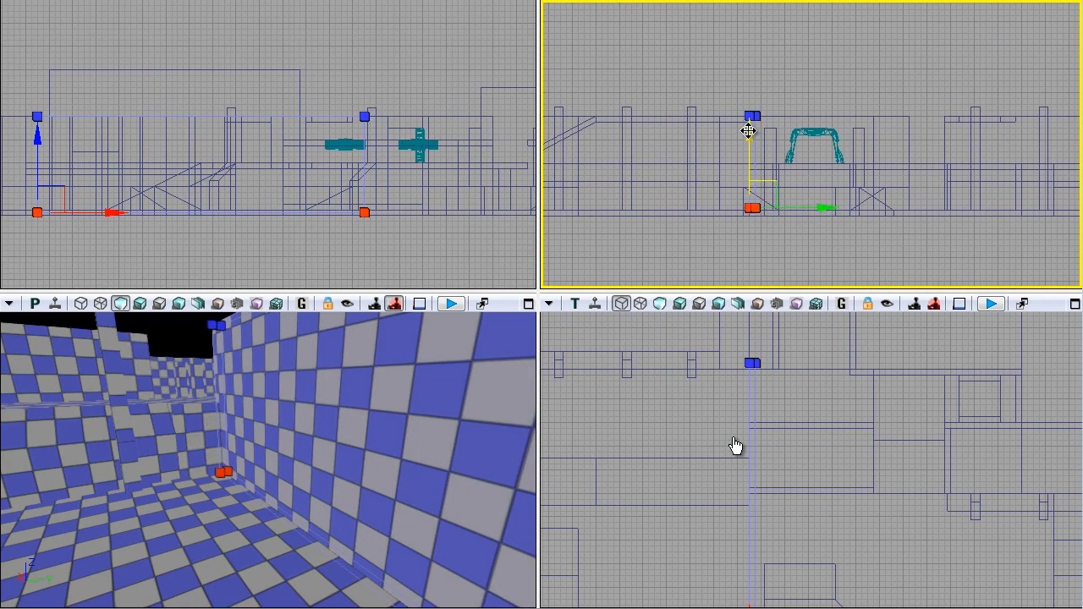
Pull the full-height wall's platform-side end vertices back along X to the platform's edge.
click(731, 252)
mouse_move(278, 437)
mouse_down()
mouse_move(278, 474)
mouse_move(254, 457)
mouse_move(277, 437)
mouse_move(157, 500)
mouse_move(240, 385)
mouse_move(239, 456)
mouse_up()
click(240, 386)
ctrl+alt+drag(110, 330, 165, 529)
drag(83, 517, 258, 510)
drag(692, 560, 651, 554)
drag(278, 474, 478, 481)
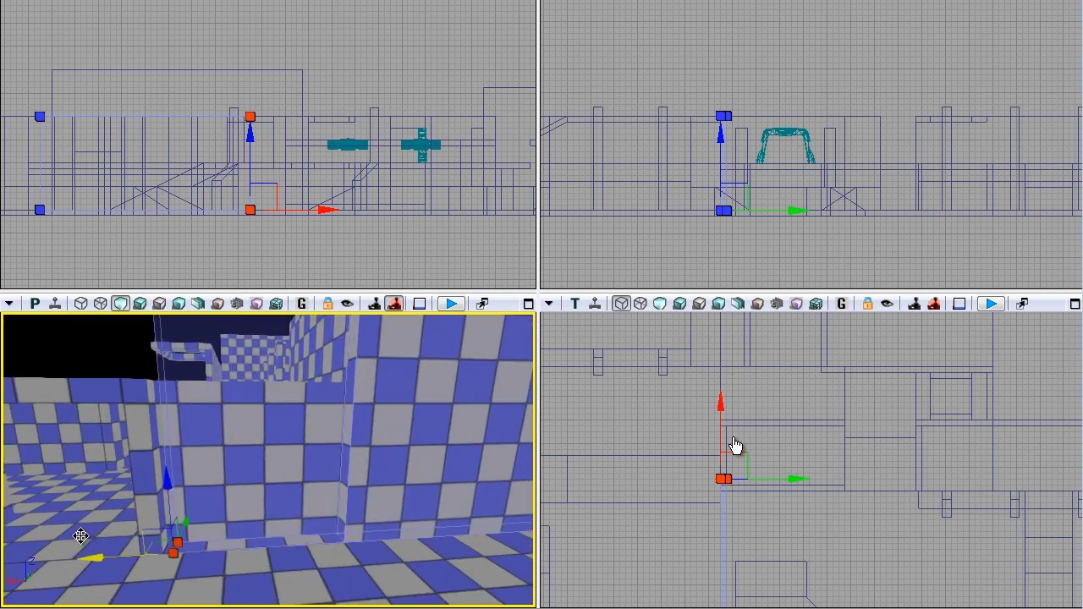
click(669, 563)
Duplicate the full-height wall along X onto the platform and raise the copy's bottom vertices to the platform's top.
right_drag(342, 538, 423, 569)
click(341, 539)
drag(342, 539, 339, 575)
mouse_move(735, 446)
mouse_down()
mouse_move(858, 425)
mouse_move(722, 503)
mouse_move(722, 488)
mouse_up()
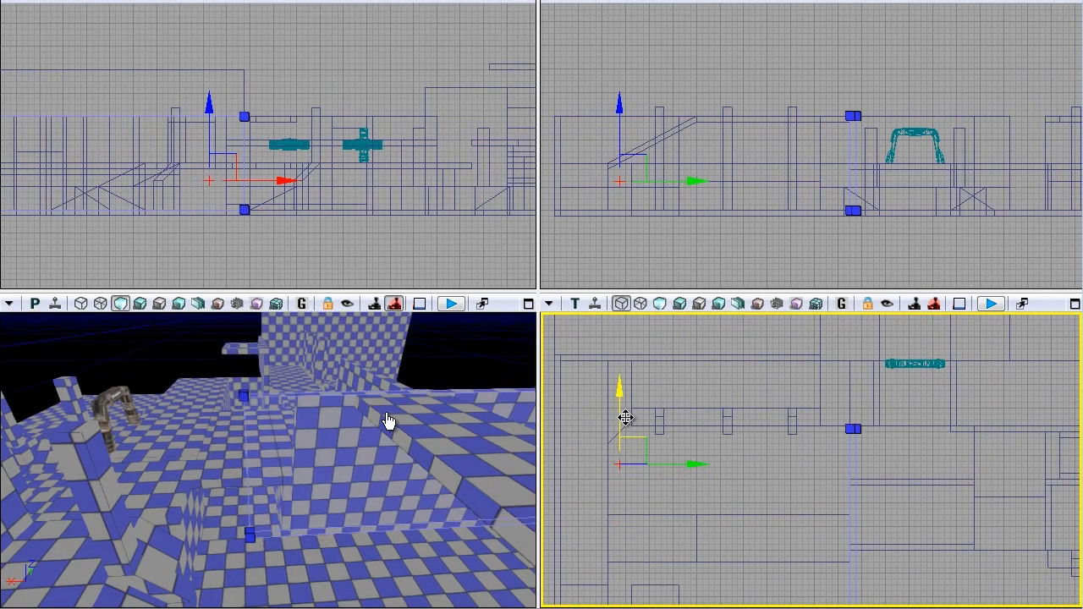
drag(626, 417, 625, 414)
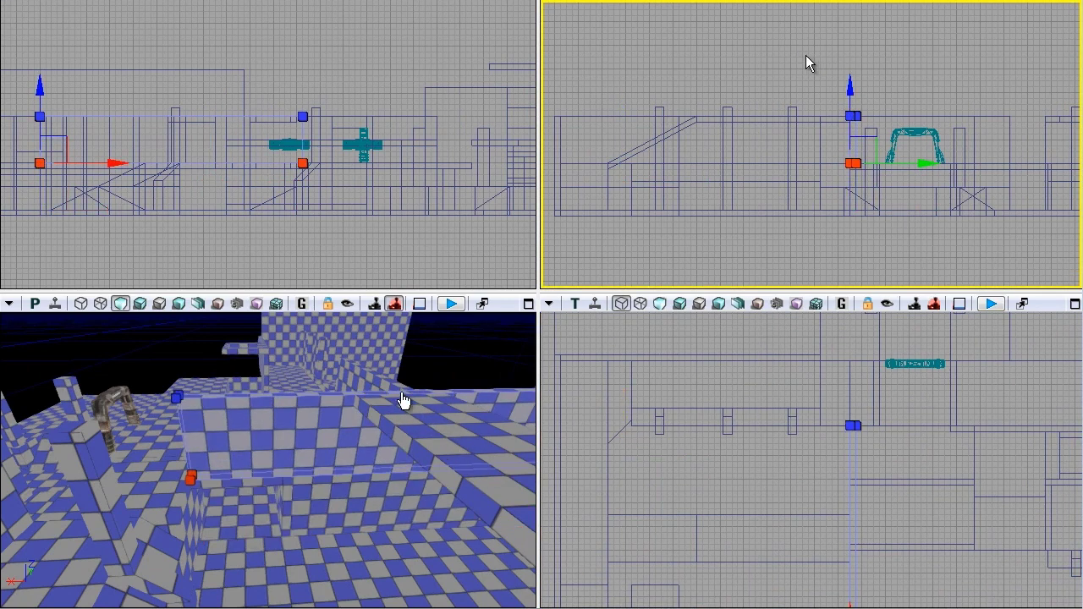
mouse_move(397, 396)
right_down()
mouse_move(443, 425)
mouse_move(397, 398)
right_up()
click(435, 440)
mouse_move(911, 107)
mouse_down()
mouse_move(984, 96)
mouse_move(945, 56)
mouse_up()
mouse_move(917, 401)
mouse_down()
mouse_move(916, 338)
mouse_move(900, 327)
mouse_up()
scroll(911, 587, down, 3)
drag(279, 457, 286, 302)
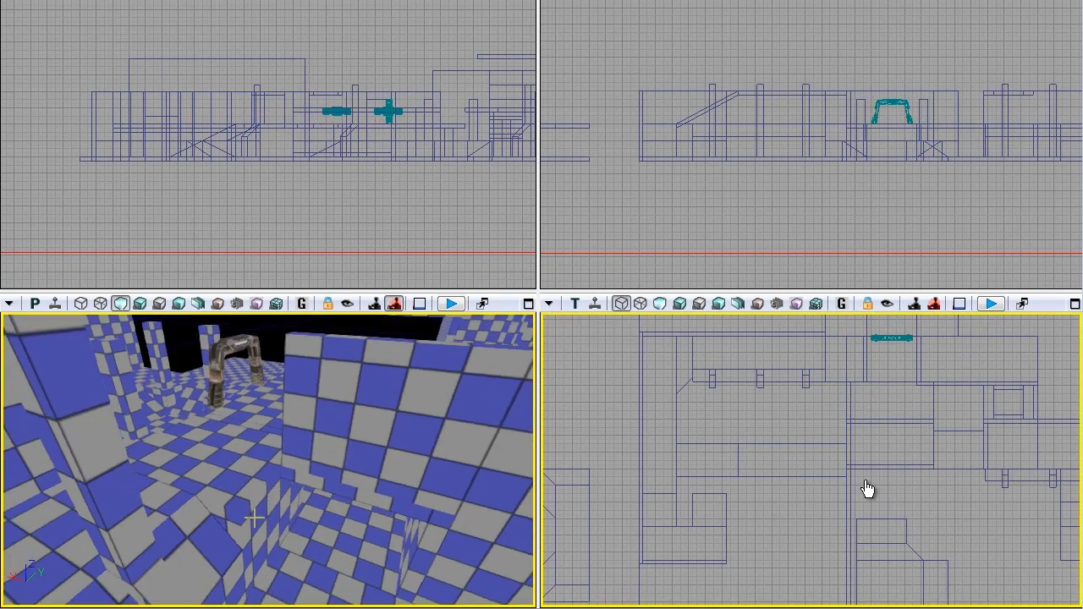
Duplicate the small ramp by the low platform, rotate the copy and place it against the platform's end.
mouse_move(254, 518)
right_down()
mouse_move(543, 519)
mouse_move(411, 390)
mouse_move(387, 513)
mouse_move(262, 424)
right_up()
click(261, 424)
mouse_move(867, 489)
right_down()
mouse_move(798, 426)
mouse_move(818, 431)
right_up()
drag(657, 440, 720, 454)
key(space)
mouse_move(754, 416)
mouse_down()
mouse_move(1079, 521)
mouse_move(737, 523)
mouse_up()
key(space)
key(Escape)
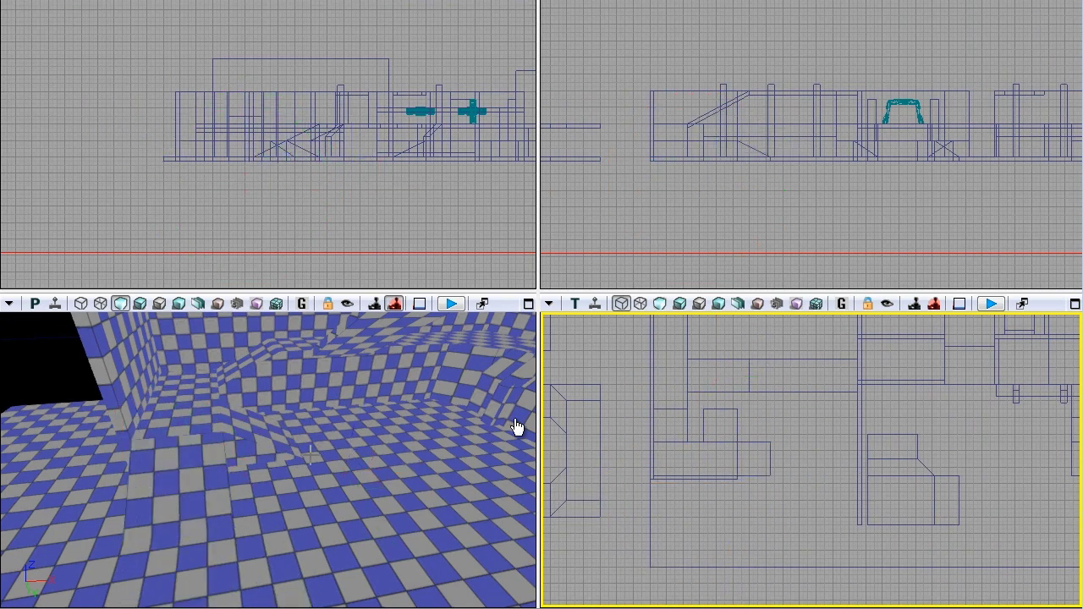
Rotate the copied ramp to match the original and move it along Y, in line with the first ramp.
right_drag(368, 428, 447, 377)
mouse_move(447, 378)
mouse_down()
mouse_move(331, 309)
mouse_move(617, 374)
mouse_up()
drag(243, 472, 243, 423)
click(216, 516)
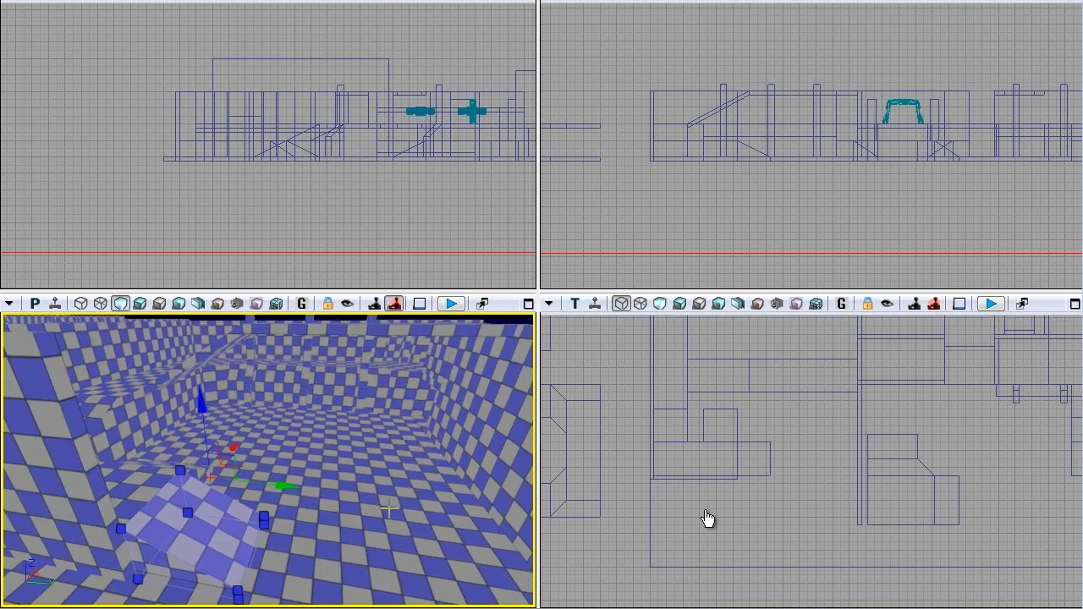
key(space)
mouse_move(624, 465)
right_down()
mouse_move(747, 448)
mouse_move(716, 517)
right_up()
mouse_move(716, 517)
mouse_down()
mouse_move(537, 313)
mouse_move(558, 312)
mouse_move(713, 535)
mouse_up()
key(space)
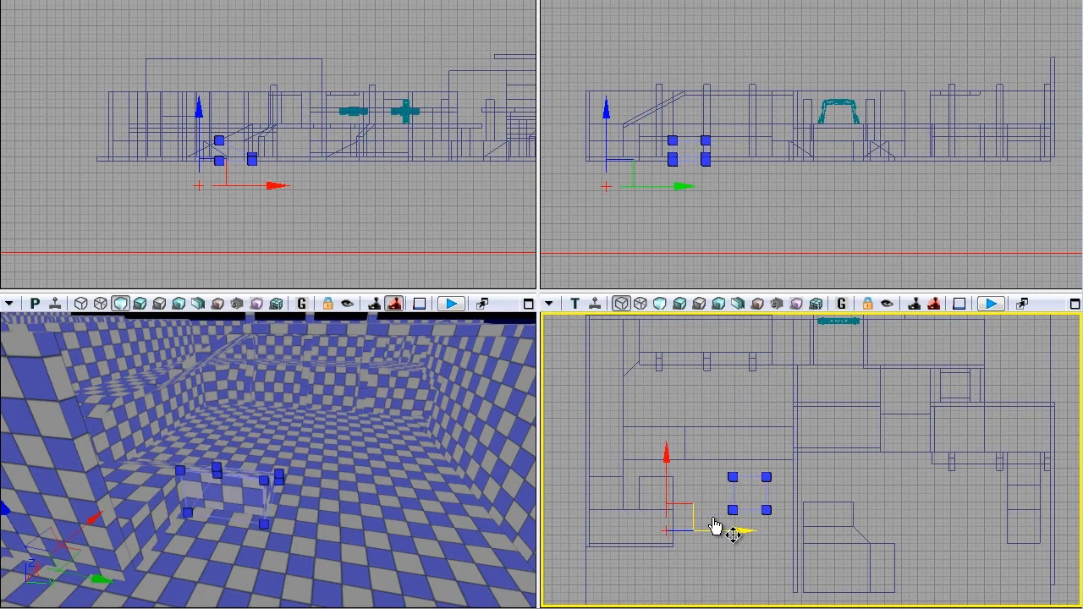
click(769, 568)
Extend the end vertices of the low platform and its back wall along Y to the long wall.
mouse_move(720, 565)
right_down()
mouse_move(616, 467)
mouse_move(675, 491)
right_up()
click(641, 491)
ctrl+alt+drag(672, 516, 605, 449)
drag(698, 503, 800, 505)
click(662, 523)
click(641, 495)
ctrl+alt+drag(680, 522, 607, 474)
drag(713, 501, 813, 501)
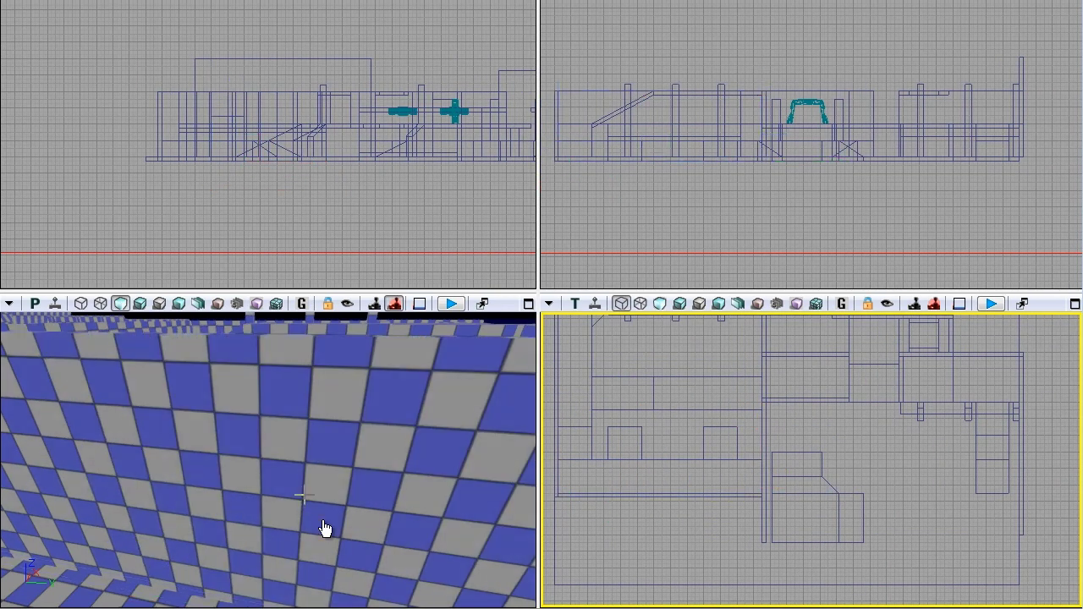
Duplicate the arch mesh, turn the copy sideways and place it on the long wall beside the low platform's end.
right_drag(324, 527, 413, 527)
click(155, 419)
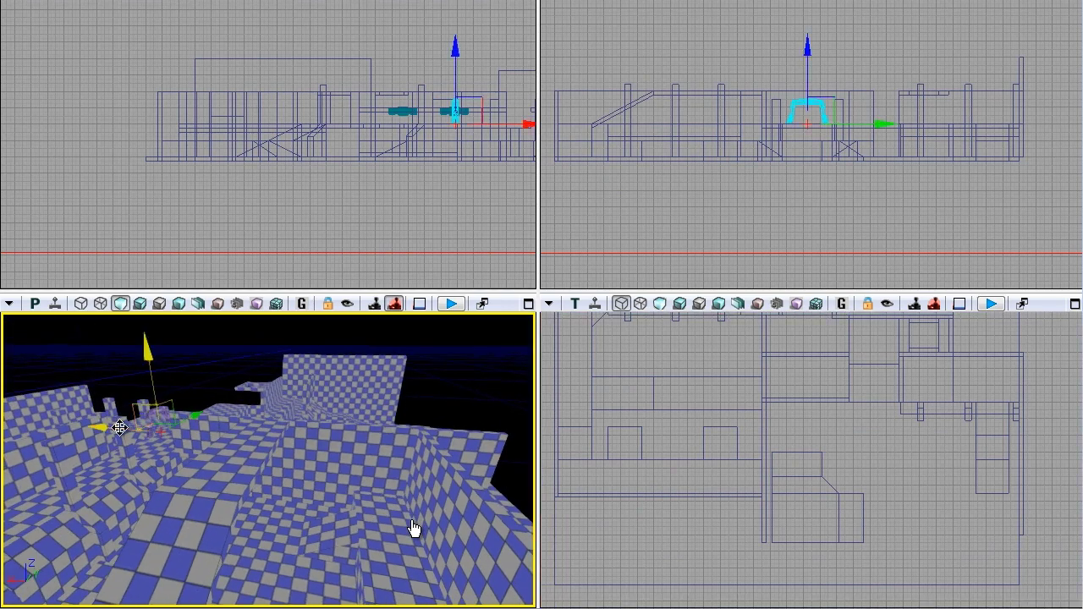
alt+drag(104, 428, 421, 430)
key(space)
drag(419, 500, 575, 550)
key(space)
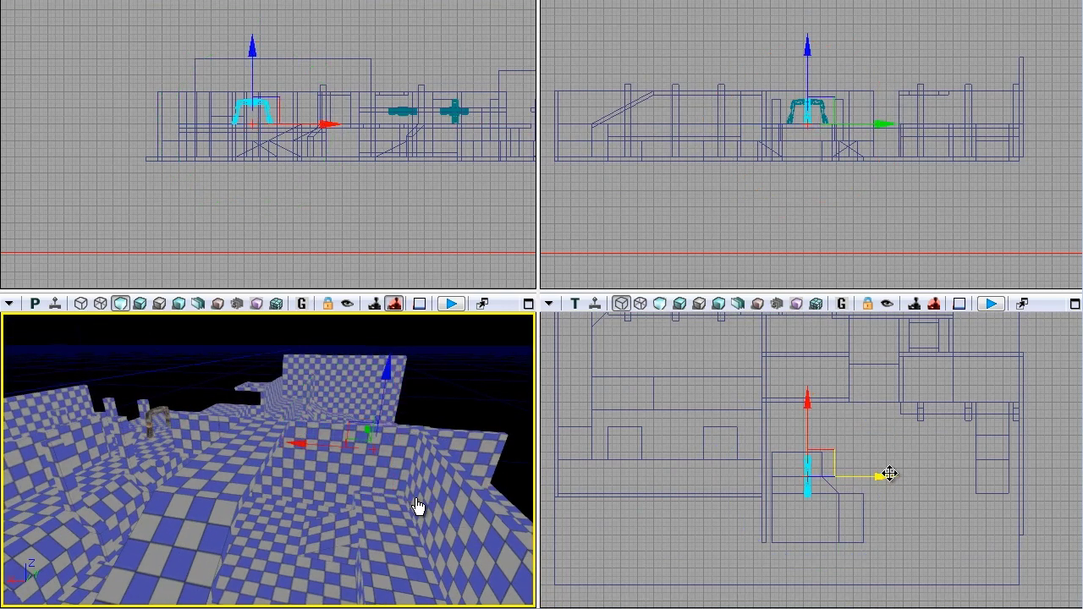
drag(889, 475, 846, 477)
right_drag(784, 540, 862, 503)
scroll(786, 94, up, 3)
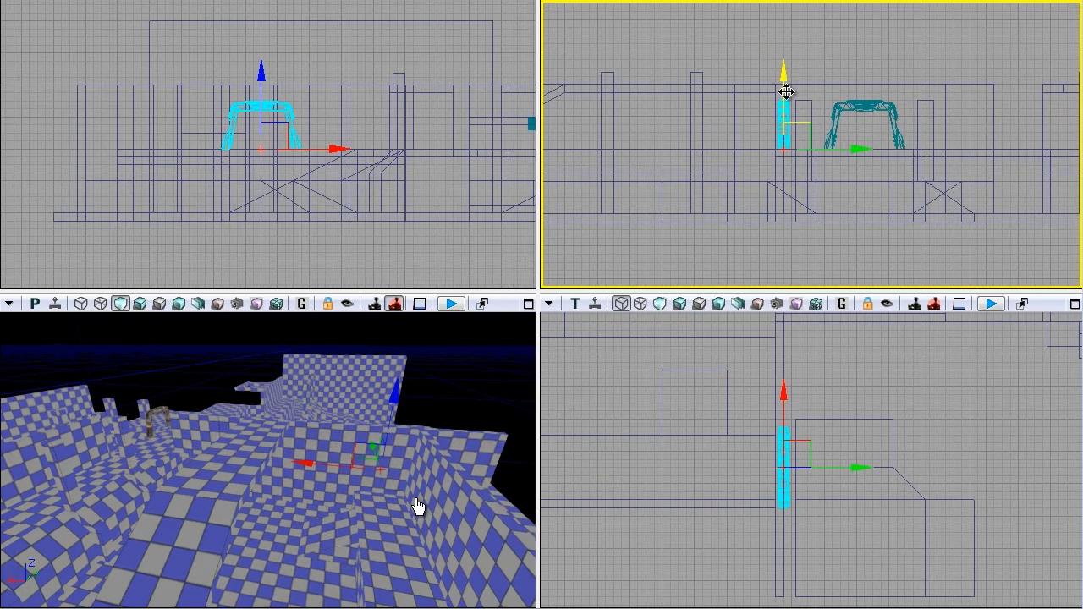
Lower the copied arch to the low platform's top and align it with the platform along X.
click(865, 407)
scroll(805, 410, up, 3)
mouse_move(822, 463)
right_down()
mouse_move(805, 410)
mouse_move(761, 463)
mouse_move(832, 459)
right_up()
click(743, 416)
click(754, 431)
click(718, 473)
Widen the low platform along X to the arch's width, keeping the back wall along its edge.
scroll(832, 460, down, 3)
click(787, 503)
right_drag(788, 503, 967, 483)
mouse_move(571, 448)
mouse_down()
mouse_move(570, 466)
mouse_move(1032, 530)
mouse_up()
click(702, 474)
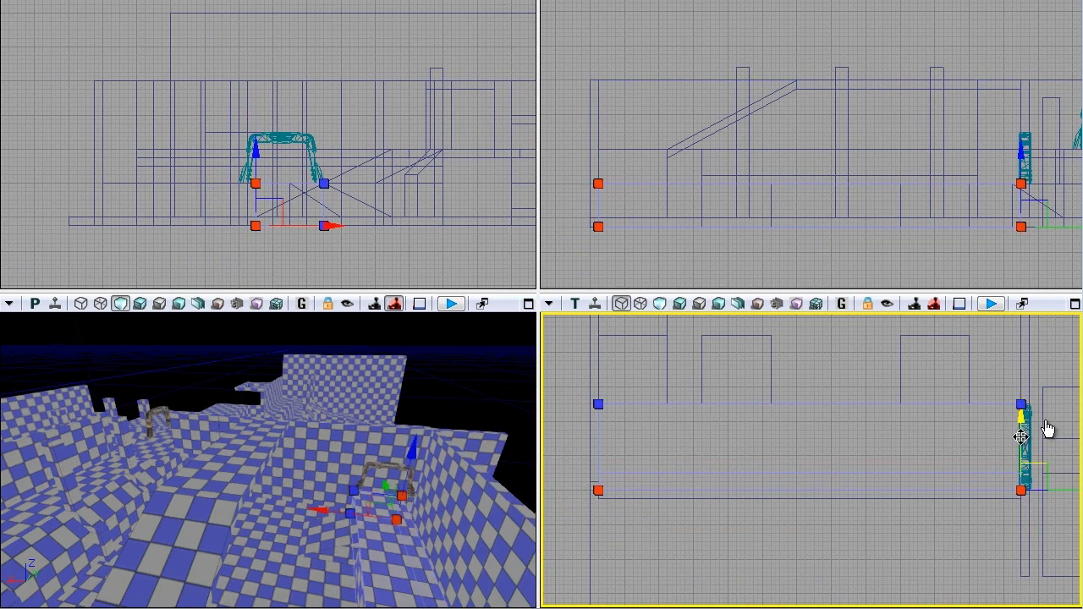
click(590, 476)
ctrl+alt+drag(558, 462, 626, 506)
key(Escape)
Pull the long full-height wall's end vertices back along X to open the passage through the arch.
right_drag(398, 449, 457, 446)
ctrl+shift+click(398, 448)
right_drag(962, 526, 711, 496)
ctrl+alt+drag(729, 513, 825, 575)
right_drag(830, 490, 830, 542)
drag(781, 547, 781, 375)
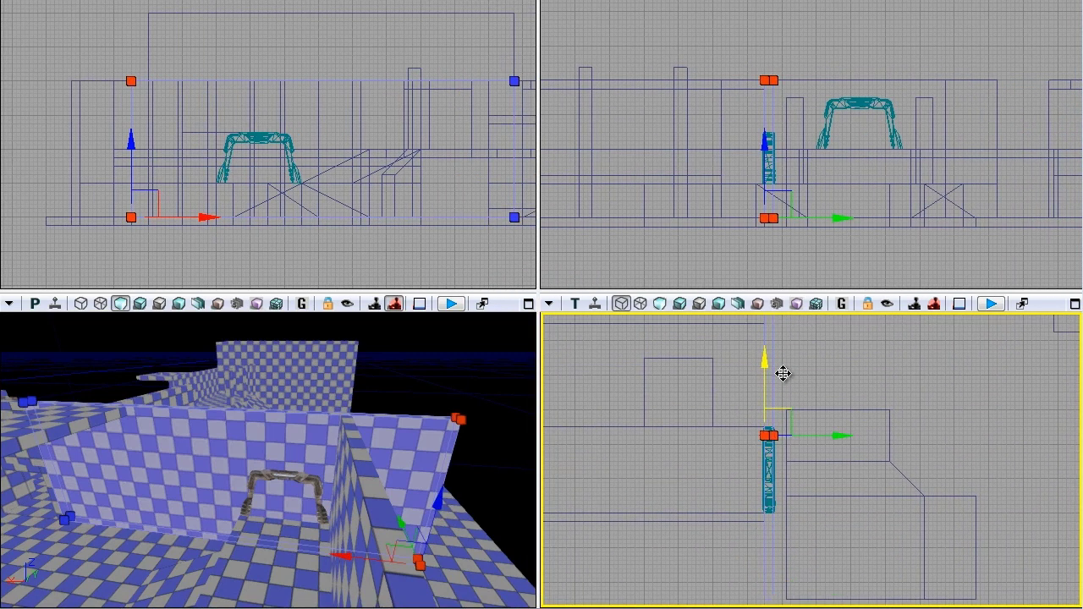
key(Escape)
Select the raised bridging slab's end vertices and shift them along Y to adjust its span.
ctrl+shift+click(194, 465)
scroll(731, 572, down, 2)
right_click(757, 480)
ctrl+drag(761, 465, 781, 578)
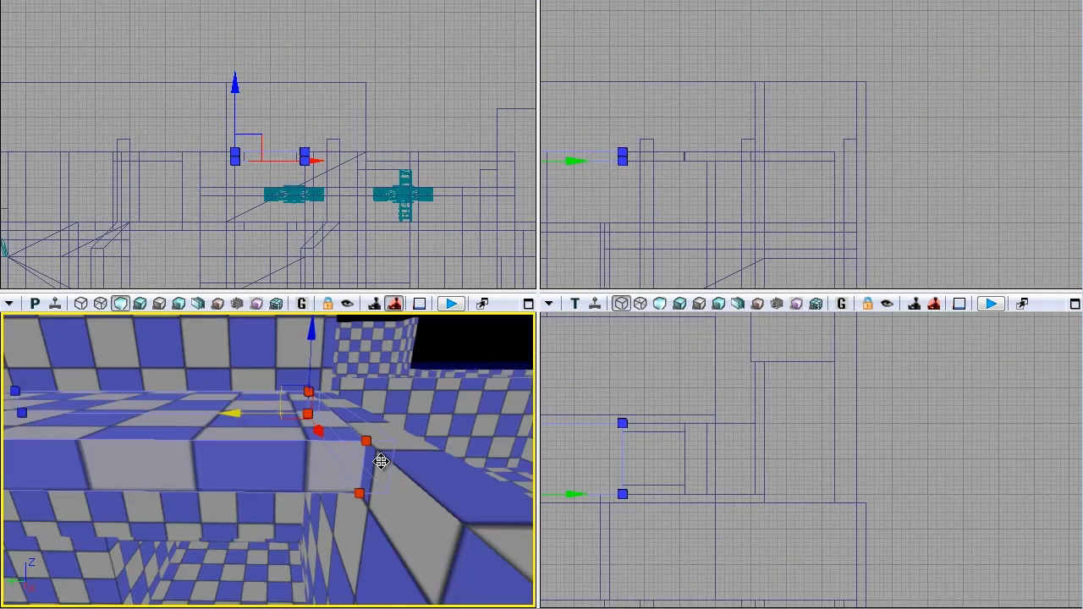
mouse_move(381, 461)
right_down()
mouse_move(524, 466)
mouse_move(518, 436)
mouse_move(398, 402)
right_up()
click(682, 409)
ctrl+shift+click(389, 399)
Raise the top vertices of the wall running along Y up to the underside of the raised slab.
mouse_move(333, 450)
right_down()
mouse_move(448, 529)
mouse_move(380, 392)
mouse_move(375, 478)
right_up()
ctrl+drag(375, 479, 730, 539)
right_drag(727, 531, 110, 363)
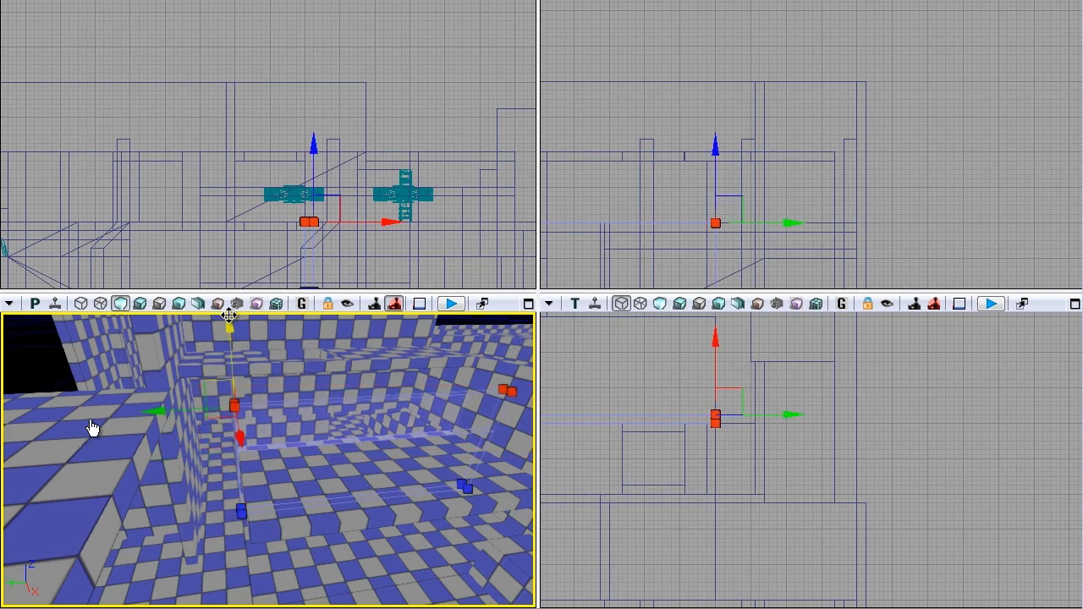
drag(228, 280, 228, 218)
right_drag(231, 339, 224, 577)
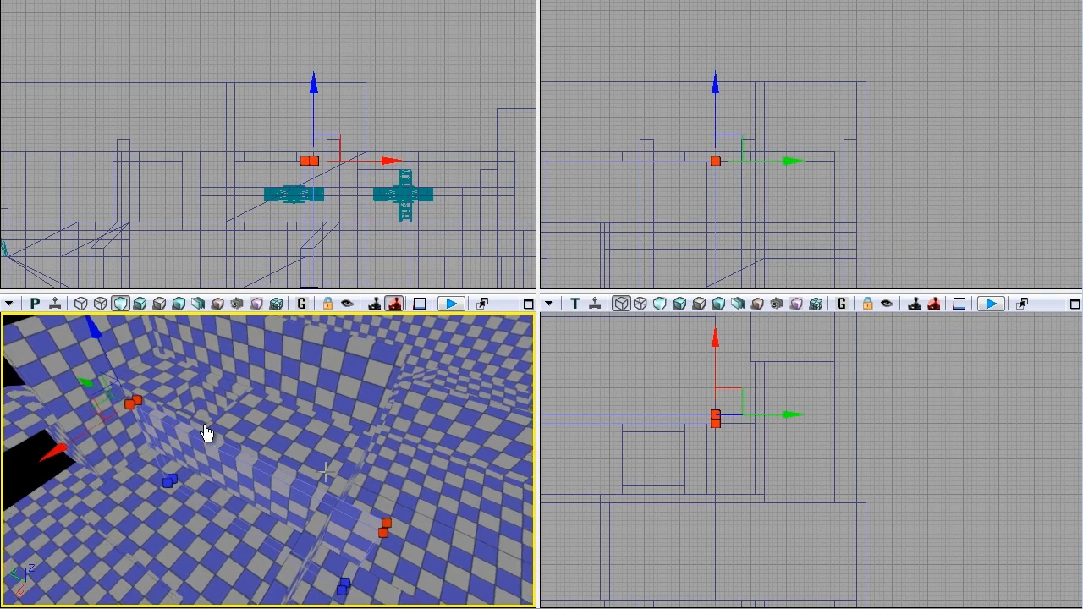
right_click(375, 411)
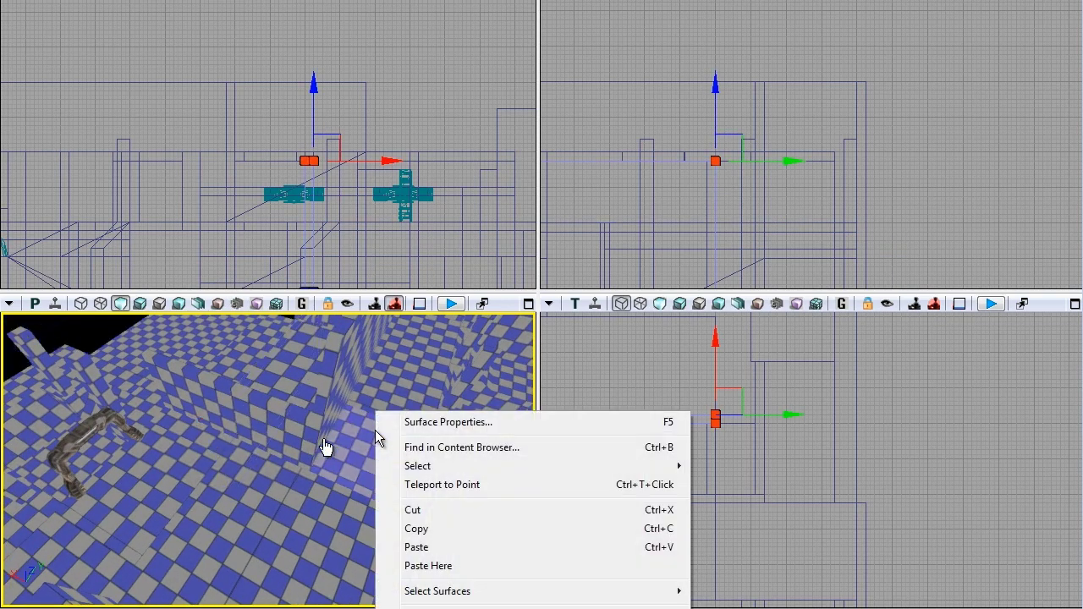
ctrl+shift+click(337, 447)
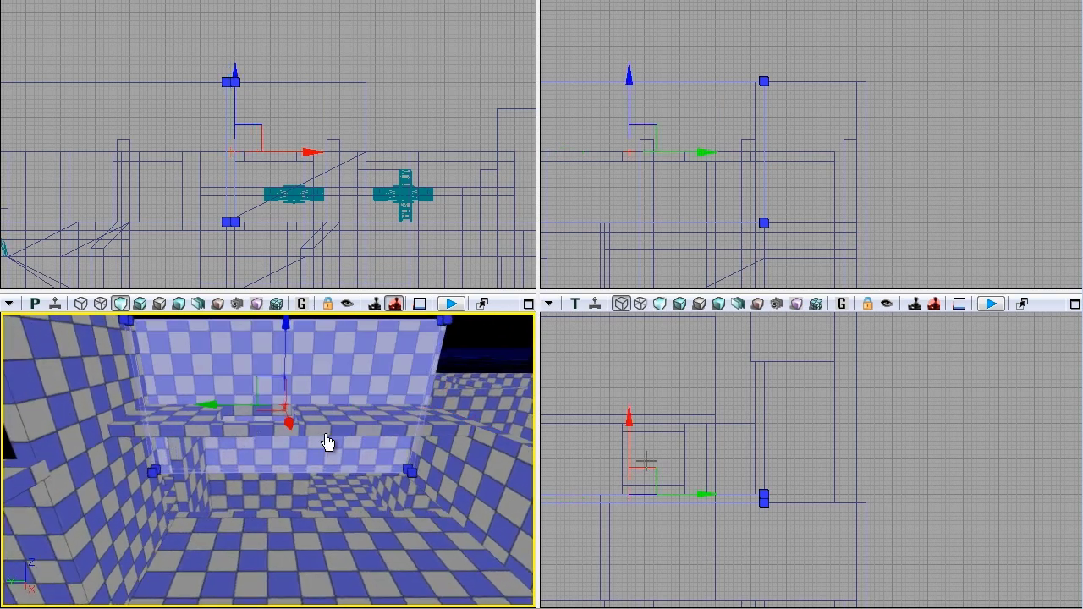
key(Escape)
Duplicate the short wall under the raised slab, rotate the copy to run along Y and place it beside the square opening.
ctrl+shift+click(191, 474)
right_drag(733, 484, 798, 482)
right_click(798, 478)
drag(838, 476, 888, 474)
key(space)
right_drag(758, 434, 782, 386)
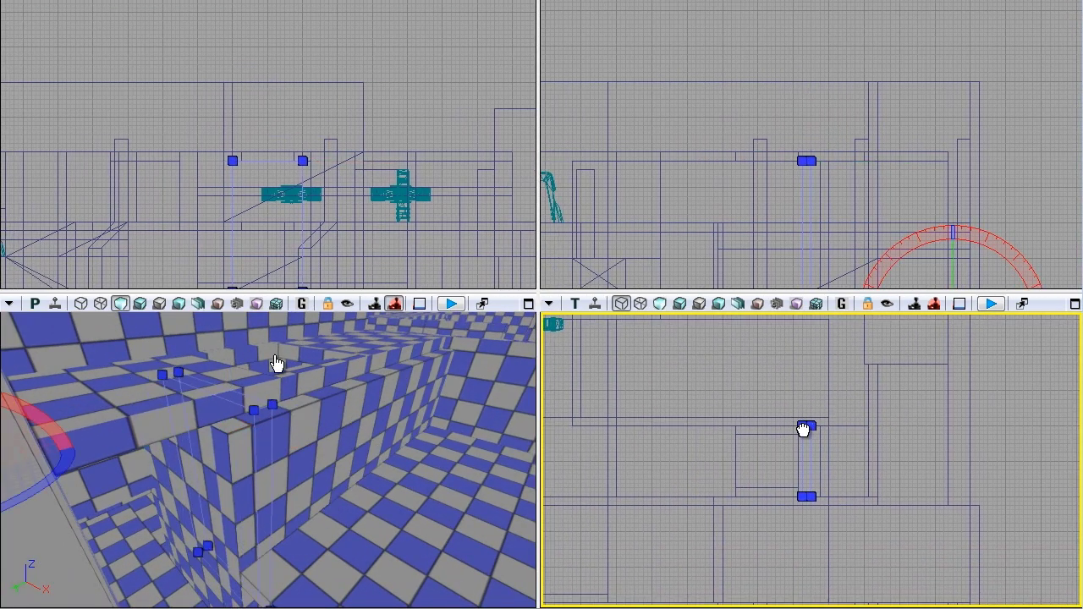
right_click(803, 428)
drag(880, 473, 1063, 493)
key(space)
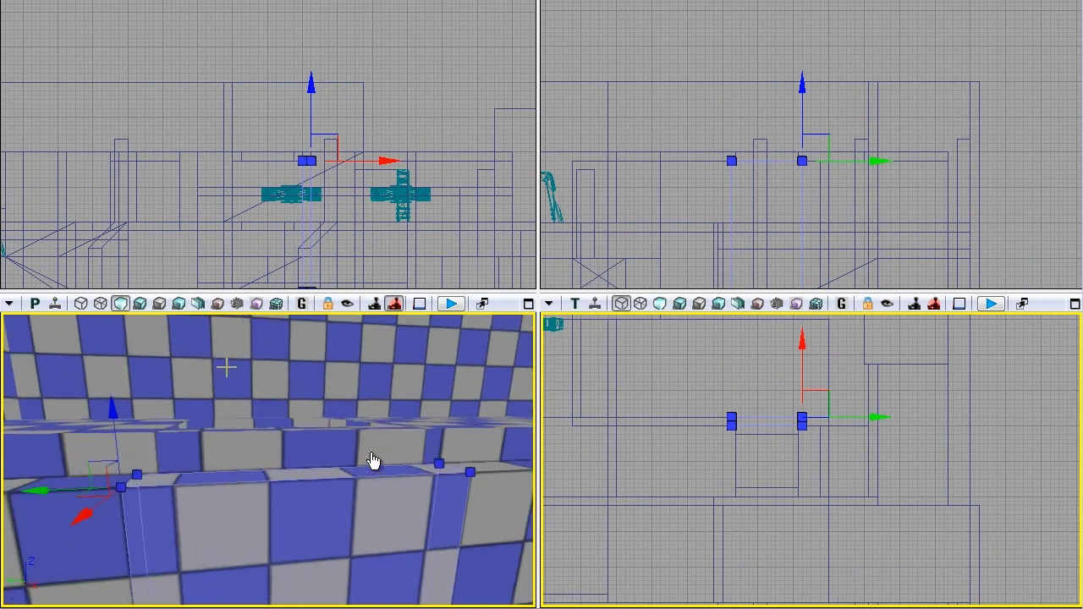
right_drag(531, 562, 174, 519)
key(Escape)
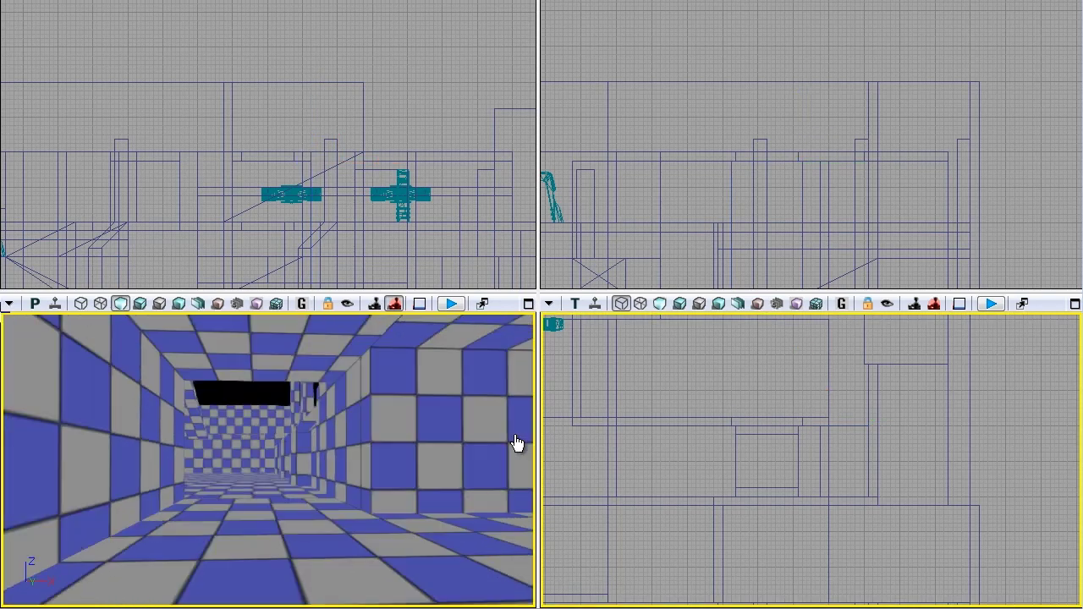
Extend the raised walkway slab's side vertices along X to cover the gap over the lower room.
right_drag(342, 441, 173, 427)
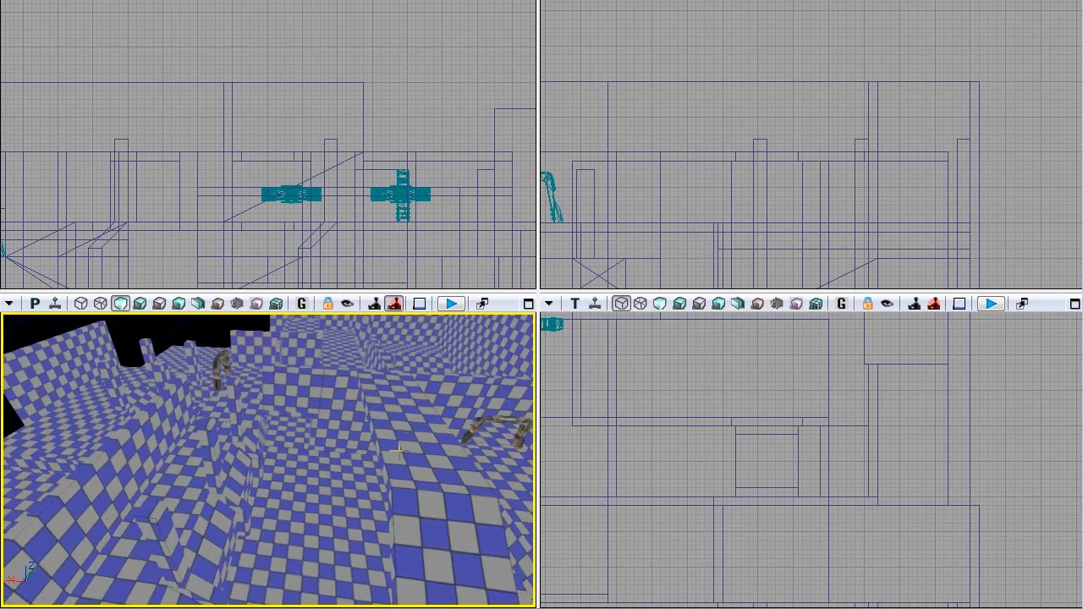
click(406, 444)
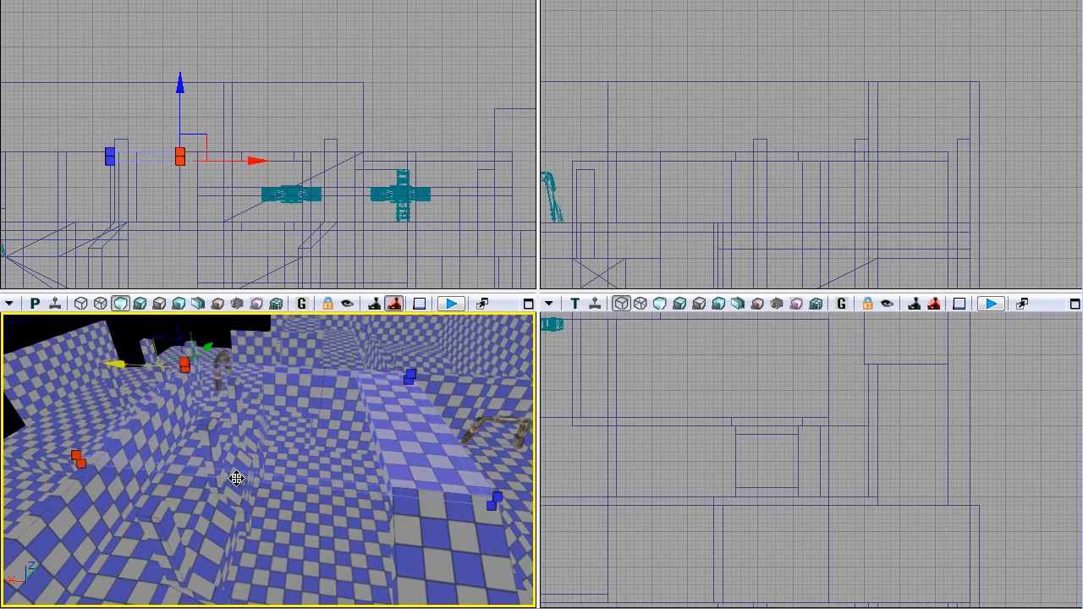
click(680, 399)
right_drag(255, 479, 338, 457)
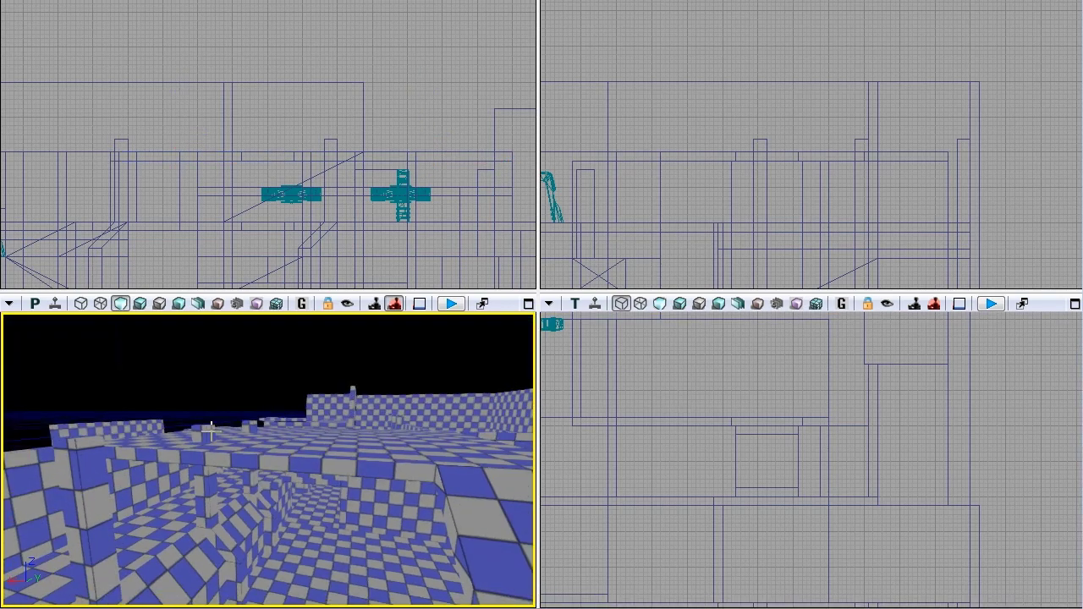
click(209, 432)
ctrl+click(269, 457)
ctrl+alt+drag(301, 163, 341, 62)
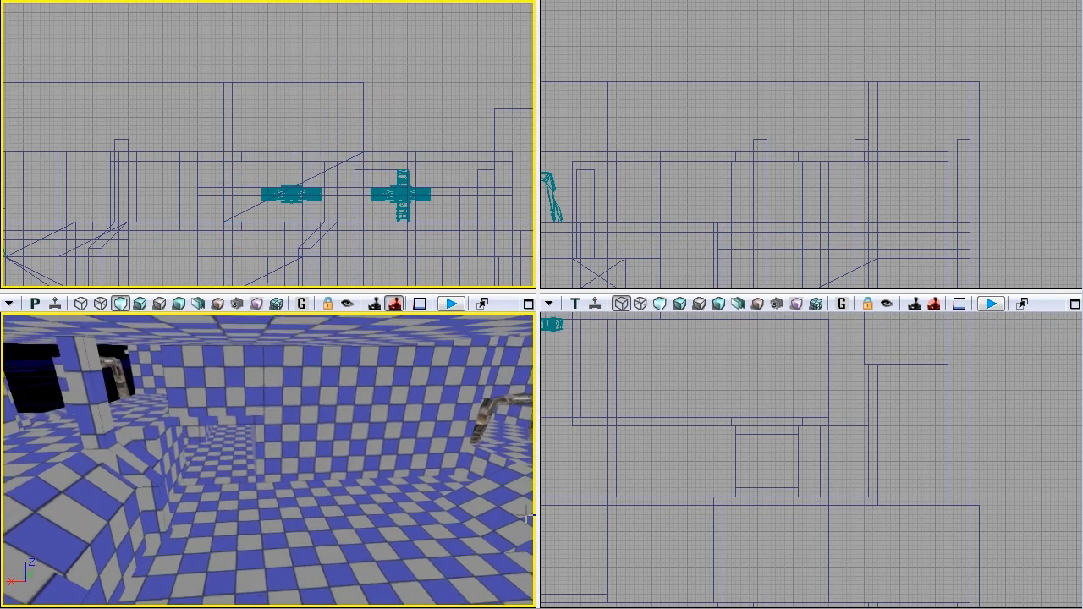
Pull the raised wall's protruding end back along Y so it is flush with the adjoining wall.
drag(390, 446, 536, 458)
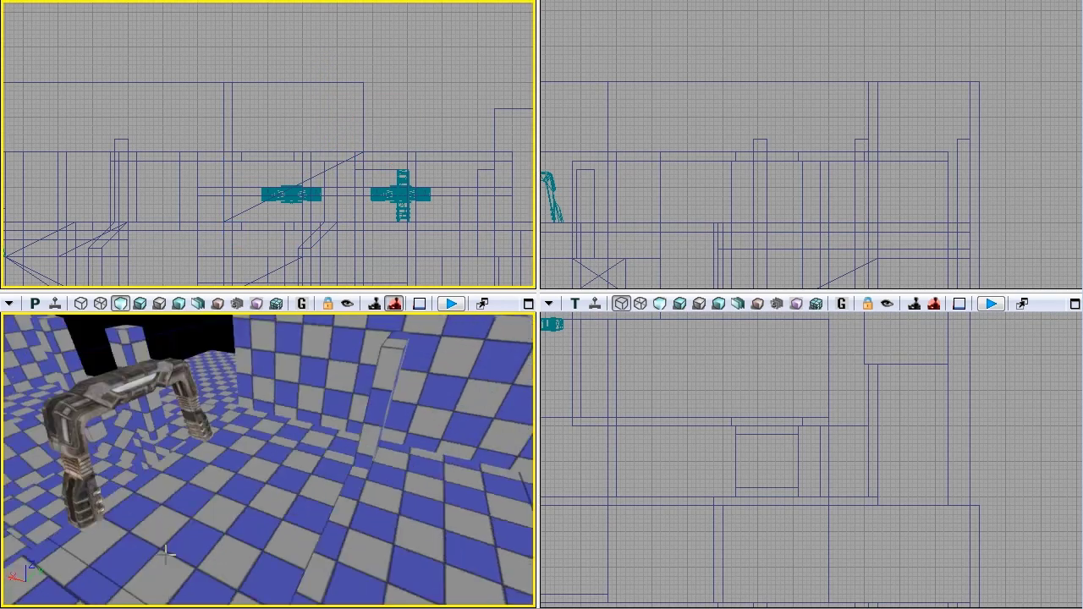
drag(135, 545, 139, 584)
click(375, 447)
mouse_move(375, 448)
mouse_down()
mouse_move(288, 436)
mouse_move(310, 474)
mouse_up()
click(764, 504)
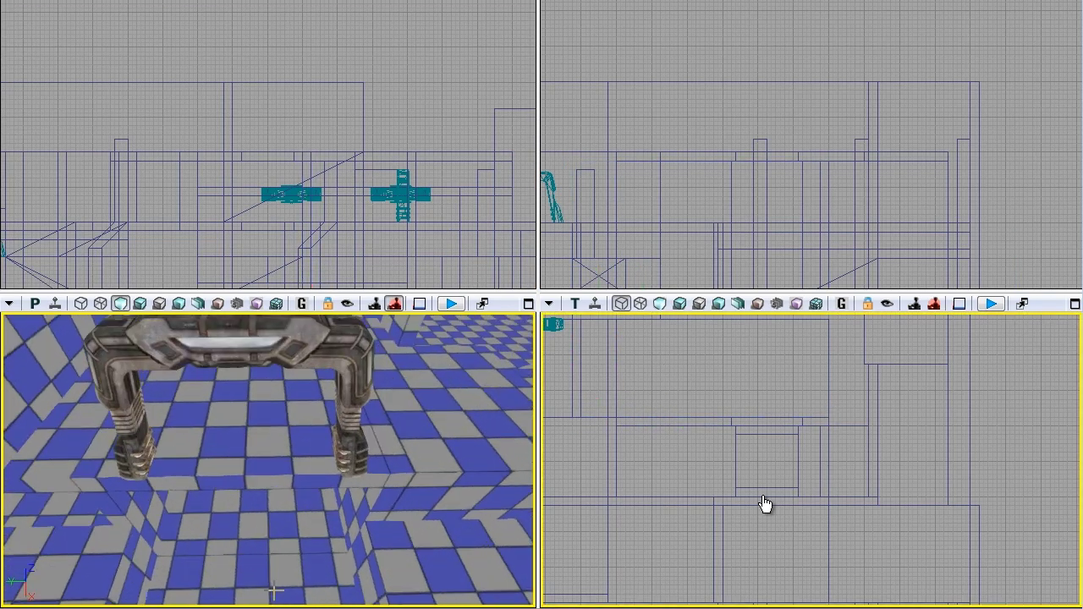
Raise the bottom vertices of the tall wall running along X to the top of the raised slab.
right_drag(765, 504, 452, 433)
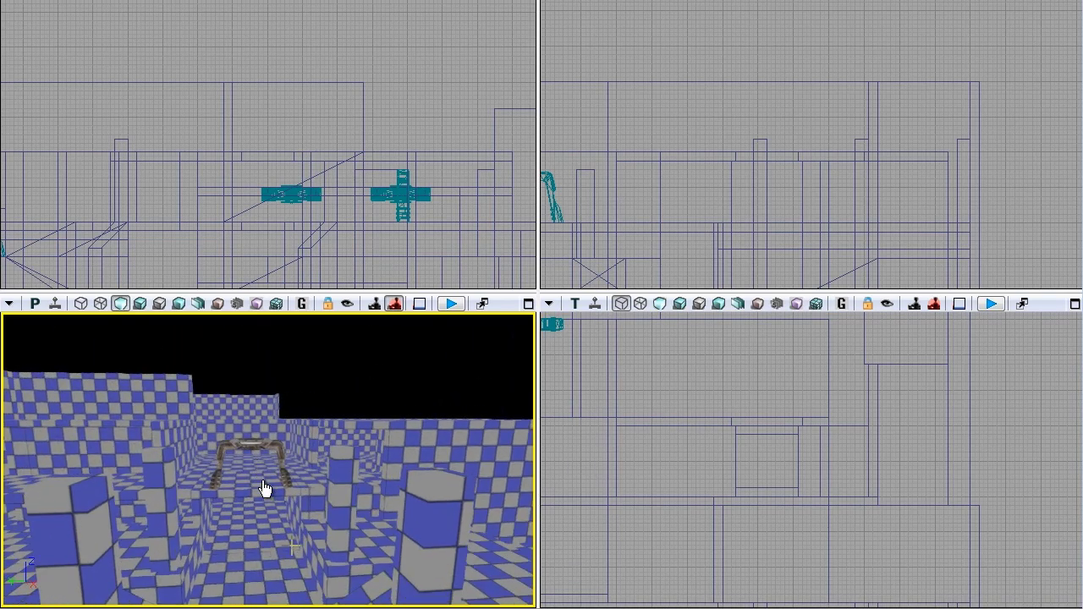
drag(277, 577, 286, 550)
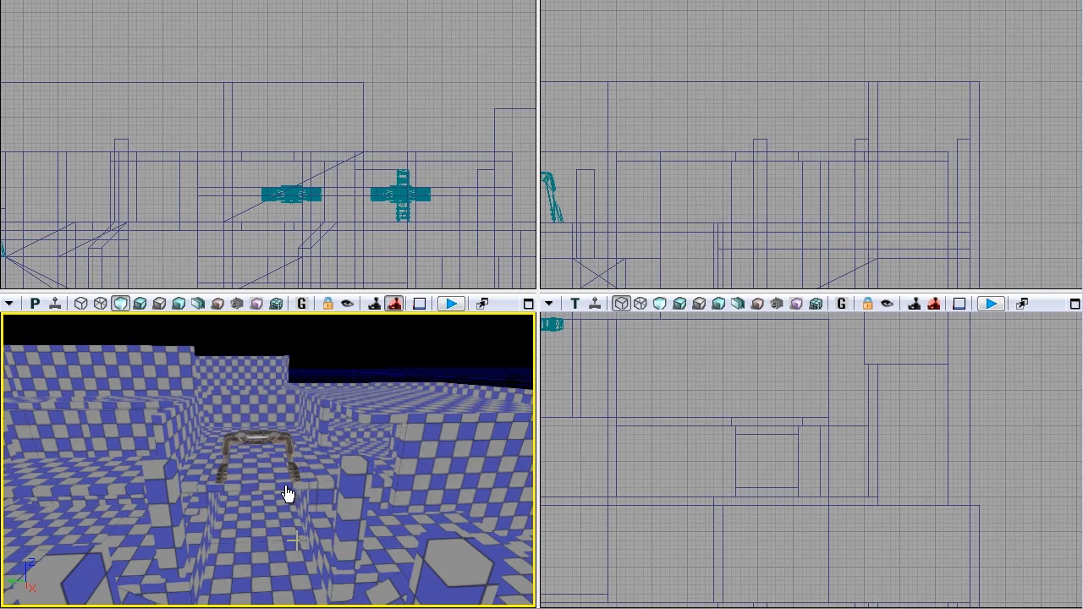
drag(286, 486, 265, 455)
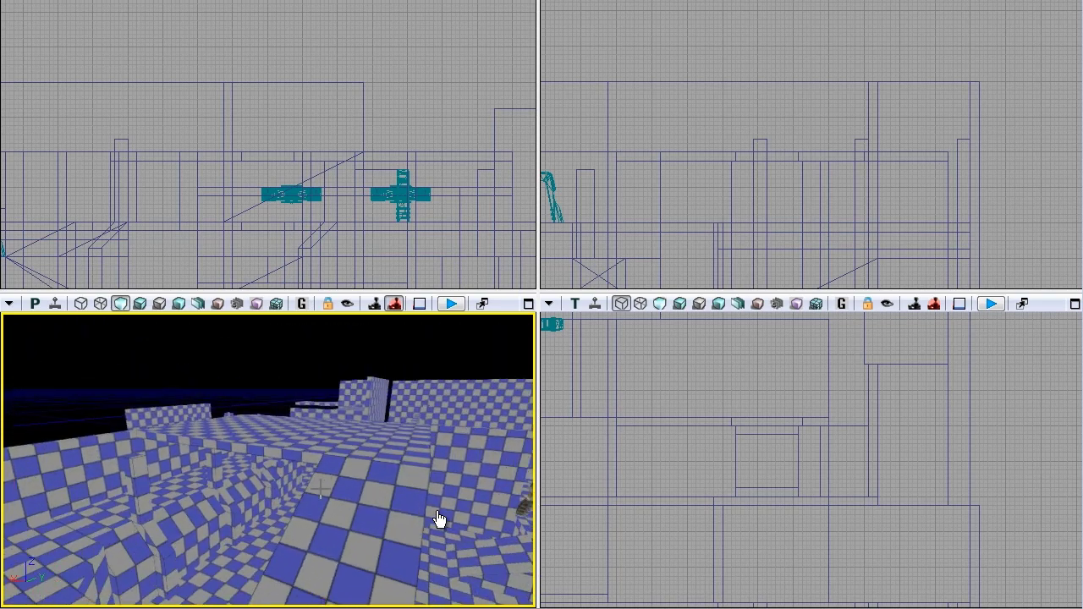
right_drag(850, 587, 89, 443)
drag(91, 451, 155, 383)
ctrl+shift+click(250, 420)
mouse_move(249, 420)
mouse_down()
mouse_move(304, 428)
mouse_move(490, 500)
mouse_up()
mouse_move(193, 182)
mouse_down()
mouse_move(283, 173)
mouse_move(265, 120)
mouse_up()
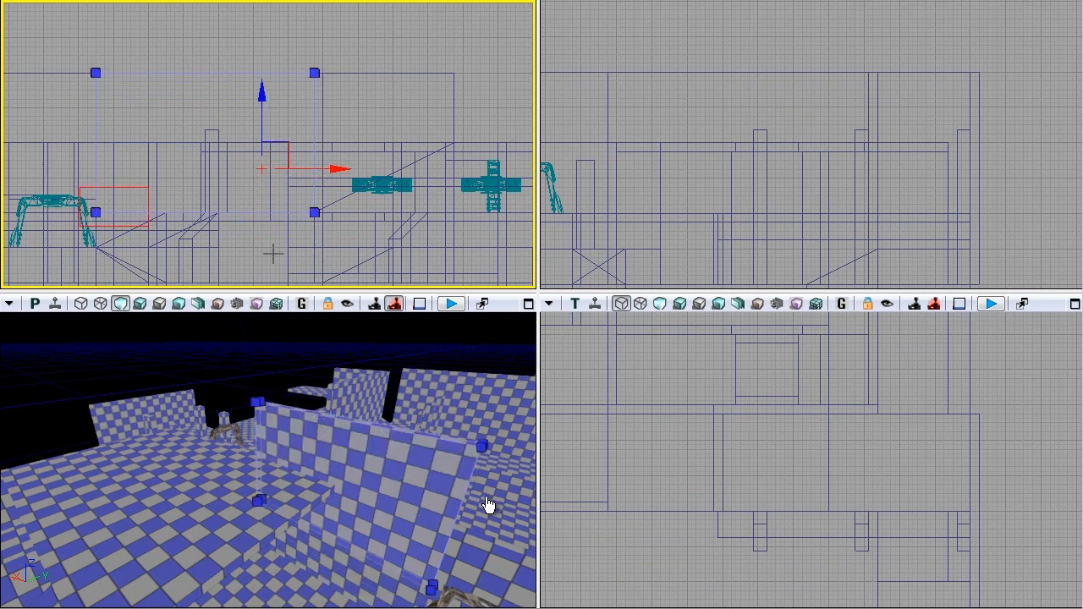
click(331, 429)
mouse_move(330, 428)
mouse_down()
mouse_move(314, 420)
mouse_move(369, 464)
mouse_up()
ctrl+shift+click(369, 463)
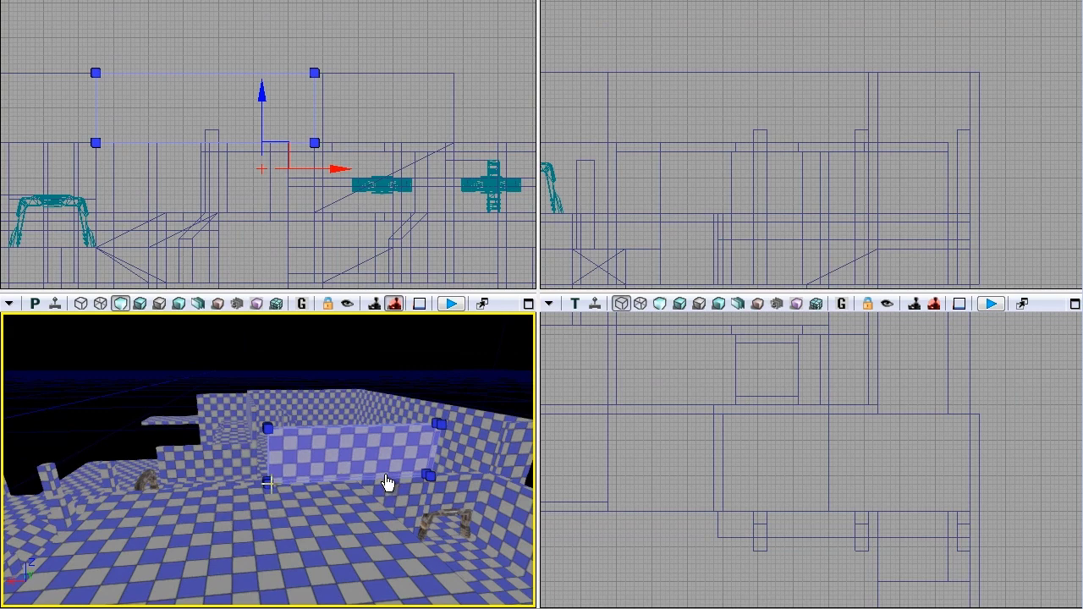
Extend the end vertices of the tall wall above the raised slab along X to close the gap beside it.
drag(280, 486, 322, 458)
right_drag(806, 482, 905, 501)
scroll(905, 501, down, 4)
right_drag(709, 460, 742, 438)
scroll(716, 476, up, 5)
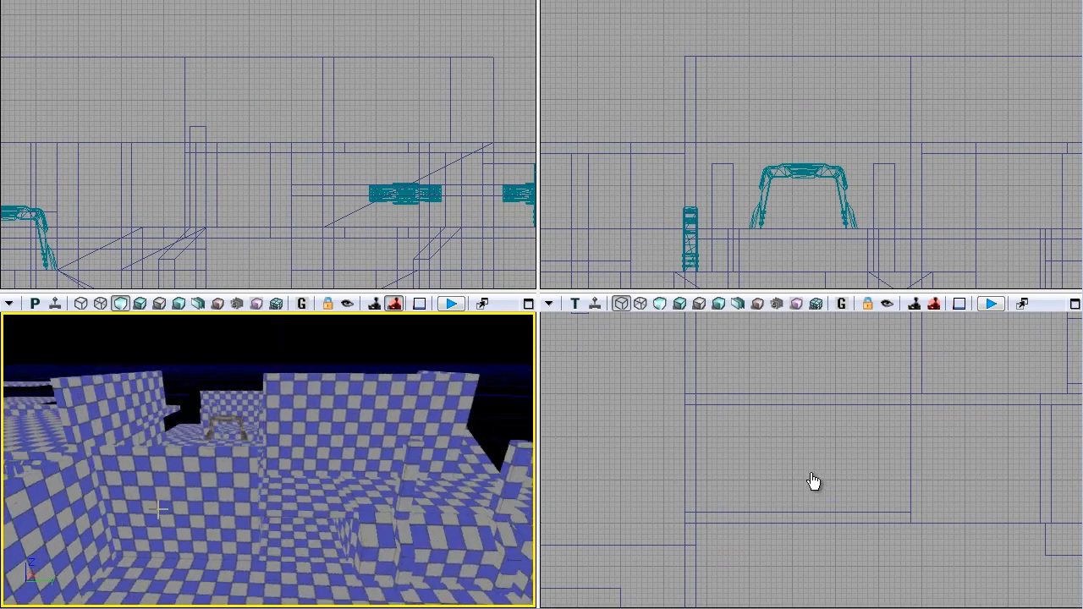
right_drag(814, 480, 502, 490)
mouse_move(503, 491)
mouse_down()
mouse_move(273, 420)
mouse_move(478, 575)
mouse_up()
click(254, 407)
ctrl+alt+drag(283, 358, 383, 496)
drag(451, 478, 300, 474)
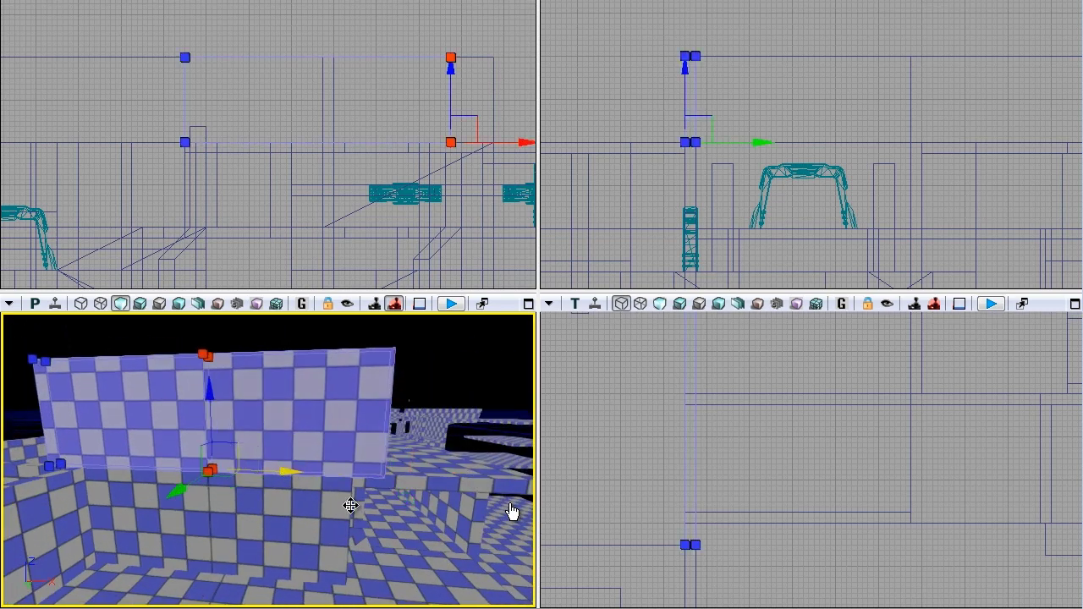
right_drag(343, 511, 535, 575)
right_drag(385, 554, 279, 593)
Pull the raised slab's side vertices back along X to reduce it to a narrow walkway strip.
click(356, 423)
mouse_move(839, 428)
right_down()
mouse_move(773, 462)
mouse_move(788, 435)
mouse_move(803, 461)
right_up()
scroll(773, 461, down, 3)
drag(798, 589, 877, 585)
scroll(854, 567, down, 2)
right_drag(855, 567, 735, 501)
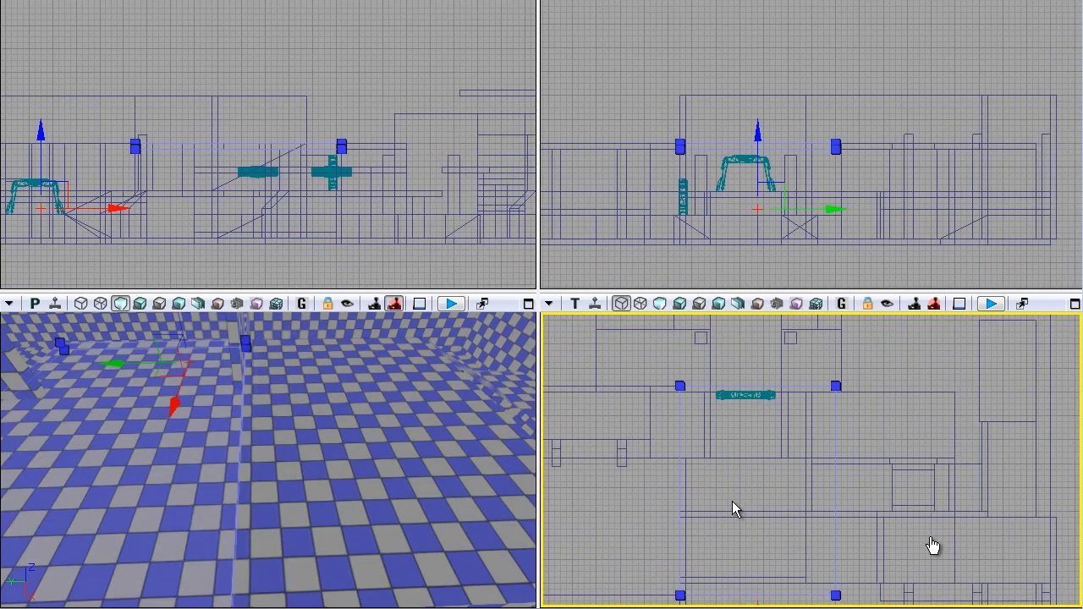
ctrl+alt+drag(856, 469, 677, 382)
drag(826, 492, 826, 488)
right_drag(825, 493, 779, 426)
scroll(768, 492, up, 3)
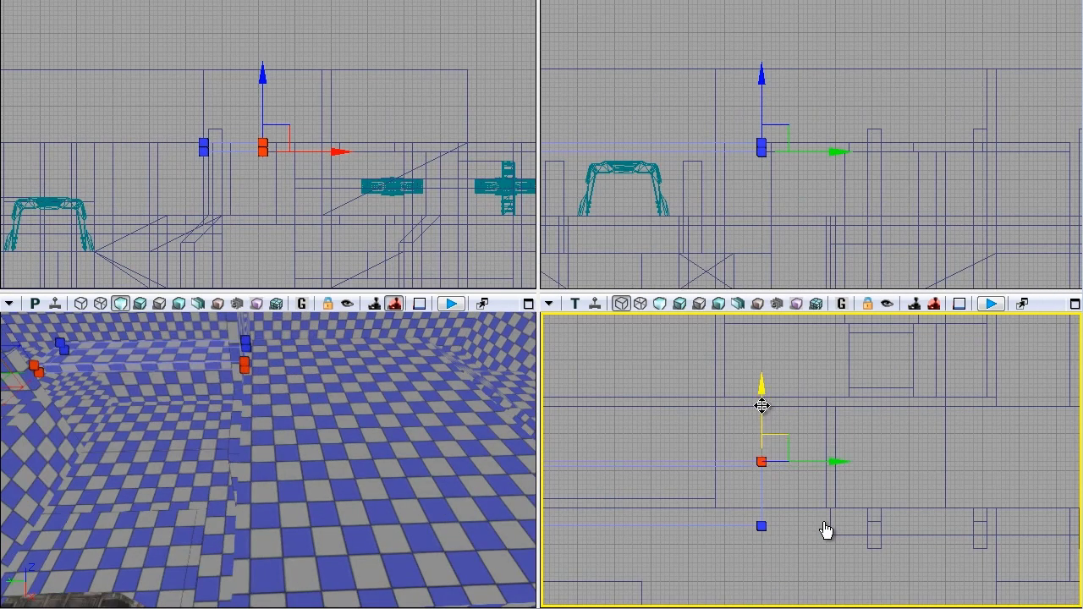
right_drag(809, 481, 834, 474)
scroll(752, 513, up, 2)
middle_drag(751, 513, 753, 461)
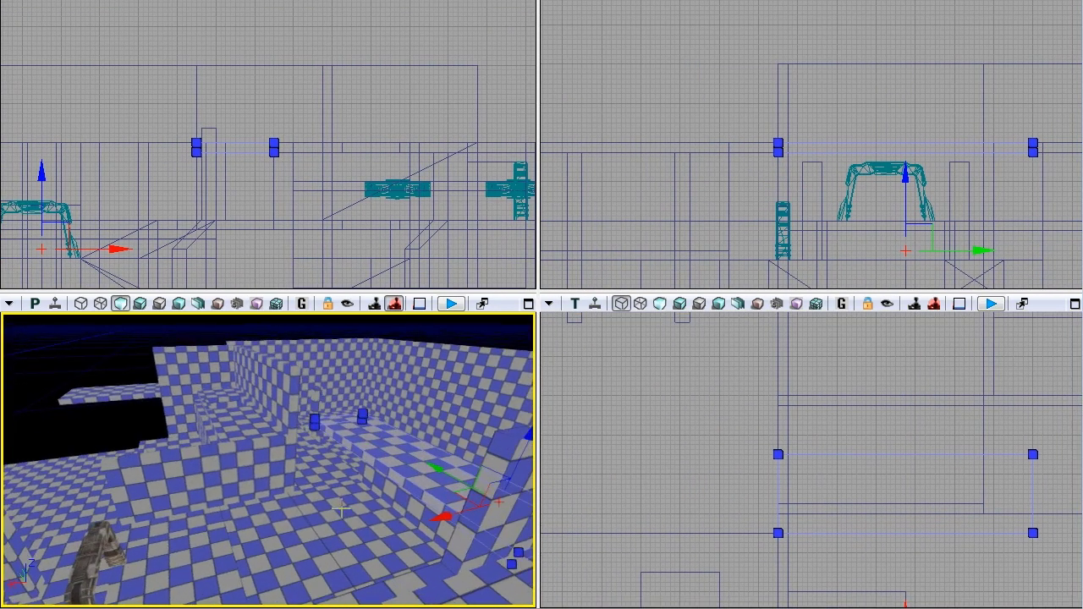
Place the narrow walkway slab farther along X, at the opposite side of the lower room.
mouse_move(341, 508)
right_down()
mouse_move(341, 576)
mouse_move(365, 477)
right_up()
mouse_move(364, 476)
mouse_down()
mouse_move(273, 515)
mouse_move(296, 506)
mouse_up()
right_drag(295, 506, 69, 439)
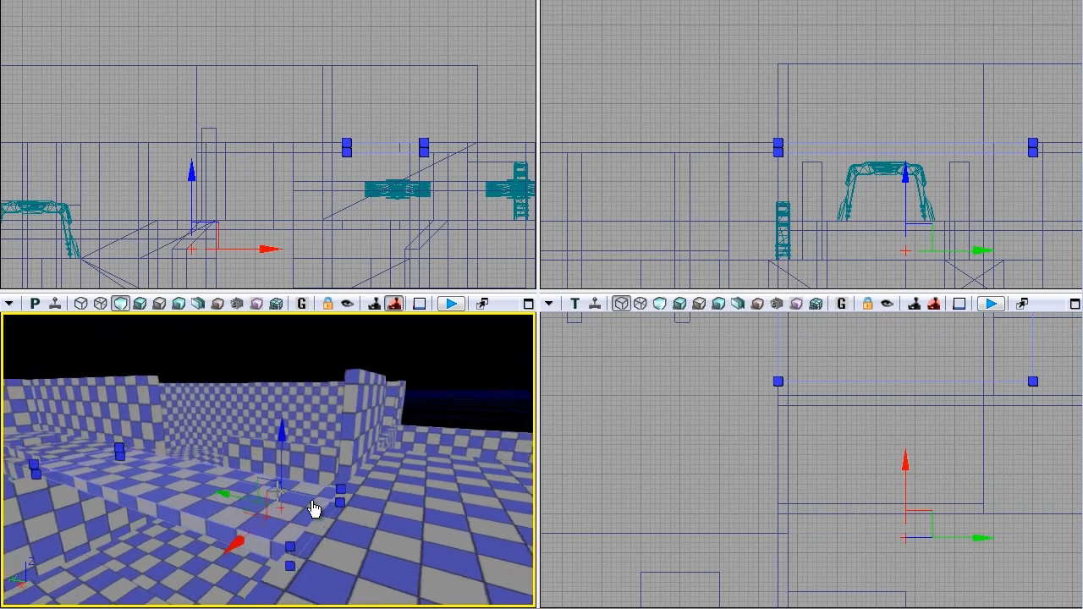
Pull the walkway slab's protruding end vertices back along Y to line up with the adjoining wall.
right_drag(702, 484, 597, 518)
right_drag(484, 544, 286, 521)
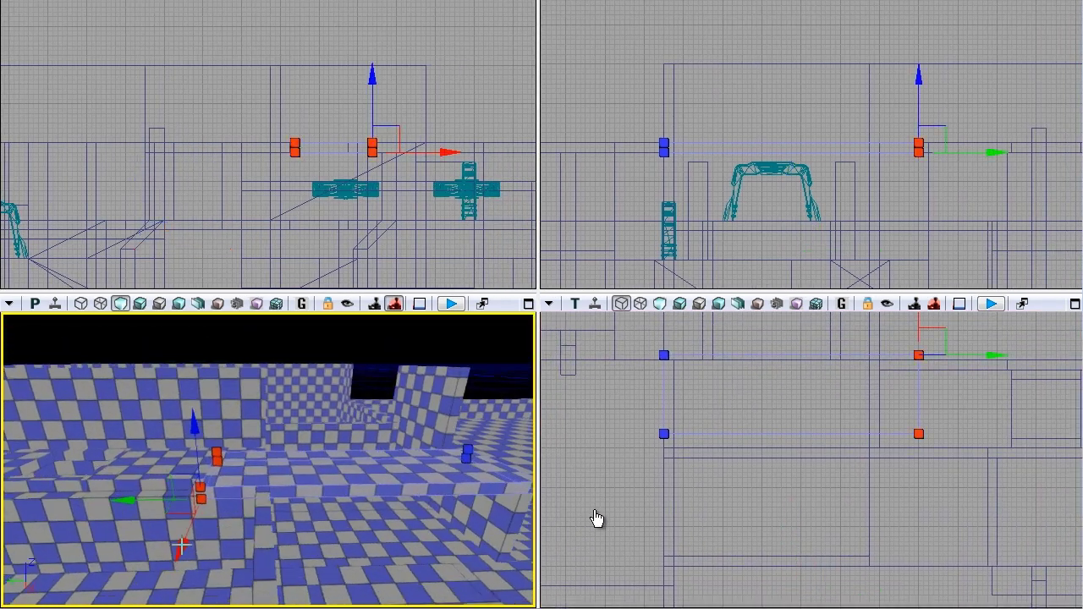
right_drag(222, 515, 183, 515)
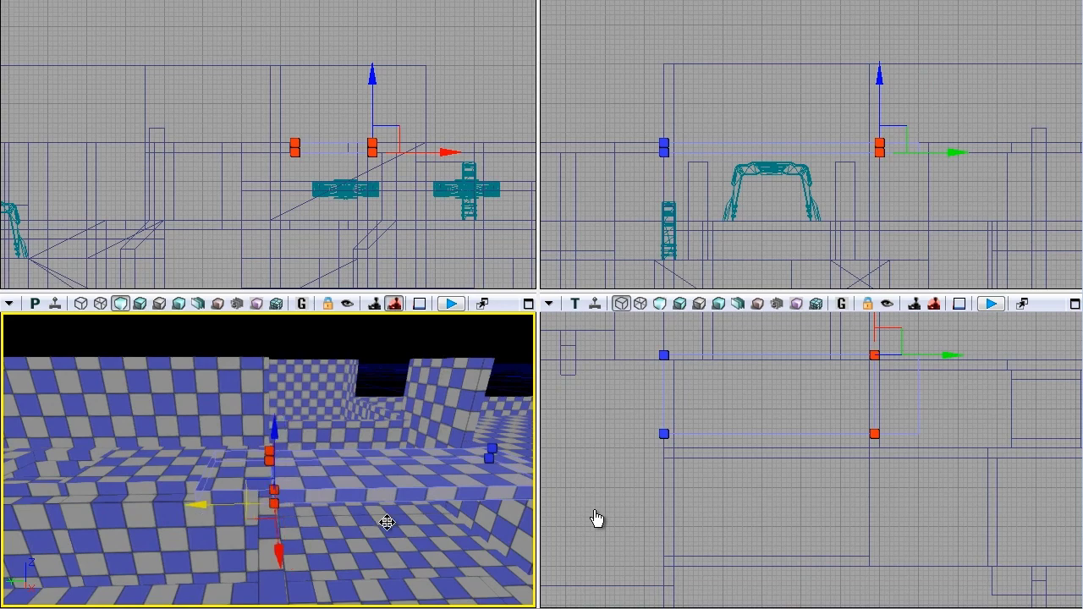
drag(387, 522, 396, 522)
mouse_move(396, 522)
right_down()
mouse_move(313, 450)
mouse_move(356, 425)
mouse_move(440, 505)
mouse_move(465, 504)
right_up()
Pick out a small wedge-shaped ramp block to reuse in the walled floor area.
click(725, 429)
click(725, 434)
click(766, 448)
click(465, 504)
click(302, 369)
ctrl+click(295, 516)
right_drag(465, 504, 464, 505)
click(766, 449)
mouse_move(126, 346)
right_down()
mouse_move(347, 367)
mouse_move(249, 384)
right_up()
ctrl+shift+click(396, 501)
click(151, 442)
ctrl+click(410, 420)
mouse_move(387, 423)
right_down()
mouse_move(381, 522)
mouse_move(436, 504)
mouse_move(375, 517)
mouse_move(283, 484)
mouse_move(124, 522)
mouse_move(330, 484)
right_up()
click(657, 444)
ctrl+shift+click(123, 522)
scroll(592, 476, down, 3)
key(Home)
Position the small ramp along Y and adjust its height so its low edge is level with the floor.
drag(921, 453, 831, 454)
right_drag(437, 269, 381, 263)
scroll(316, 197, up, 3)
right_drag(673, 225, 796, 225)
drag(841, 176, 841, 181)
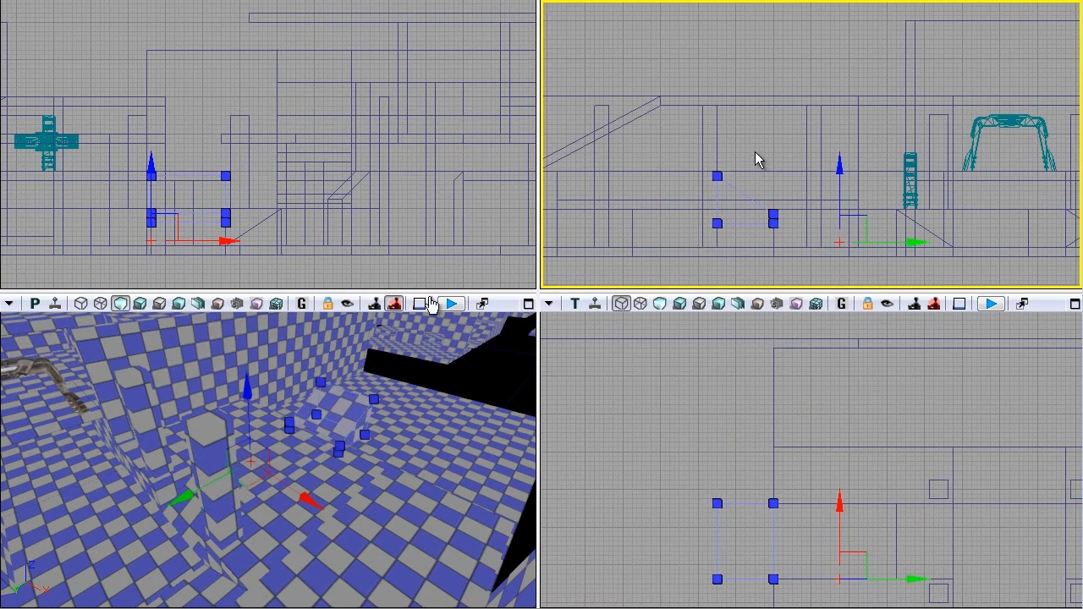
right_drag(775, 215, 769, 222)
scroll(773, 222, up, 3)
drag(871, 205, 870, 198)
click(724, 115)
Duplicate the small ramp and rotate the copy a quarter turn so it slopes along X.
mouse_move(382, 406)
right_down()
mouse_move(382, 341)
mouse_move(485, 432)
right_up()
drag(485, 433, 381, 463)
drag(291, 561, 402, 586)
right_drag(408, 408, 457, 440)
click(348, 505)
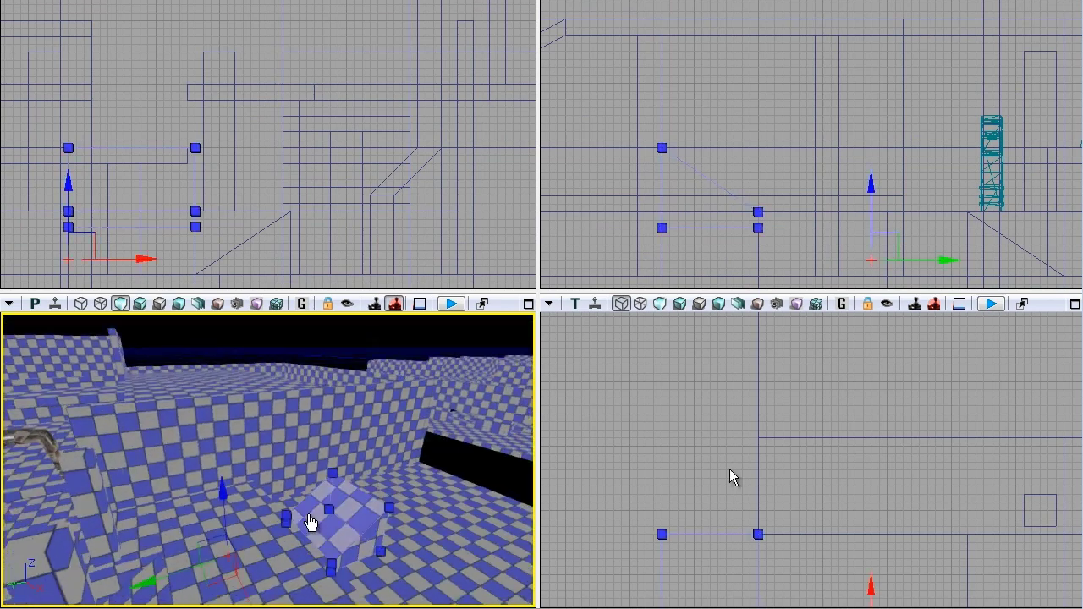
scroll(727, 474, down, 3)
right_drag(728, 474, 728, 358)
drag(848, 449, 739, 449)
key(space)
mouse_move(627, 429)
mouse_down()
mouse_move(532, 400)
mouse_move(566, 397)
mouse_up()
key(space)
key(space)
Move the rotated ramp copy beside the wall and raise it so its low edge matches the first ramp's top.
right_drag(859, 468, 973, 440)
mouse_move(851, 419)
mouse_down()
mouse_move(800, 397)
mouse_move(834, 395)
mouse_up()
click(841, 505)
mouse_move(355, 490)
mouse_down()
mouse_move(406, 491)
mouse_move(406, 503)
mouse_up()
click(292, 473)
right_drag(324, 248, 398, 276)
drag(411, 118, 397, 128)
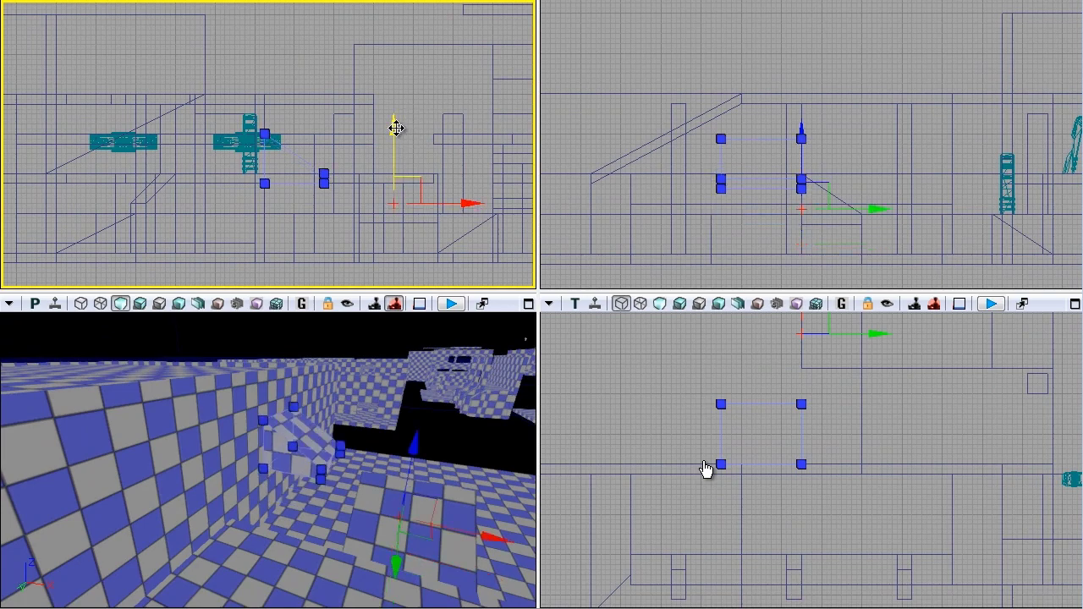
Select the lower ramp's high-end vertices and extend them along Y.
click(597, 397)
right_drag(366, 549, 311, 533)
click(366, 549)
right_drag(317, 229, 278, 237)
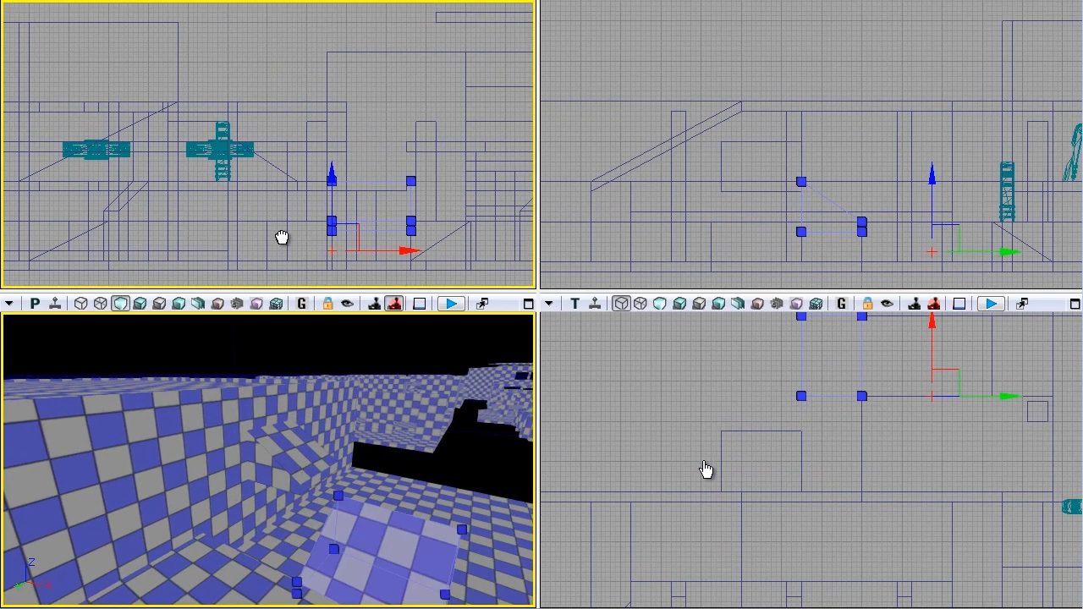
scroll(261, 191, up, 3)
click(255, 137)
mouse_move(318, 410)
right_down()
mouse_move(462, 481)
mouse_move(310, 454)
mouse_move(388, 504)
mouse_move(301, 477)
mouse_move(355, 498)
mouse_move(290, 508)
right_up()
click(288, 523)
right_drag(402, 199, 249, 184)
right_drag(831, 544, 787, 543)
ctrl+alt+drag(787, 543, 726, 359)
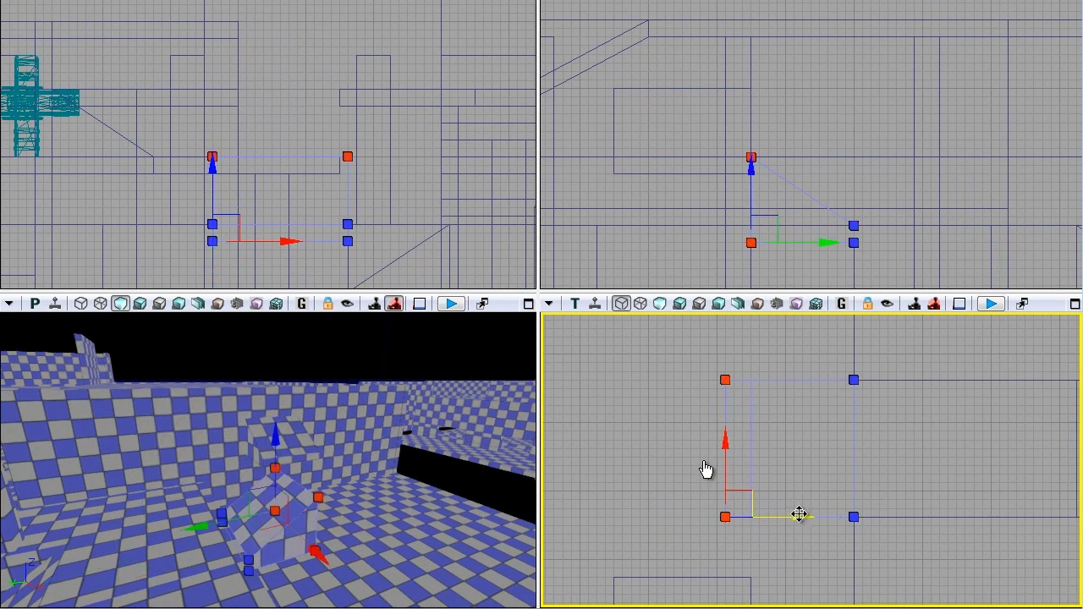
drag(799, 514, 790, 514)
scroll(665, 203, up, 3)
Raise the lower ramp's top edge along Z and stretch its high end farther along Y.
click(750, 173)
mouse_move(846, 114)
right_down()
mouse_move(825, 86)
mouse_move(831, 107)
right_up()
drag(740, 157, 754, 87)
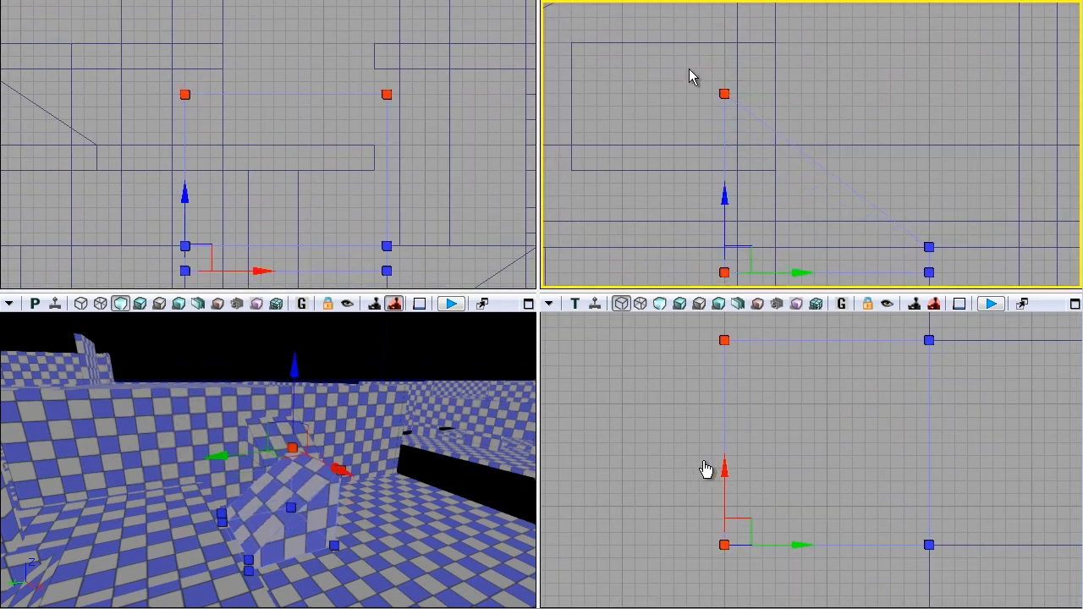
right_drag(779, 246, 893, 212)
scroll(893, 213, down, 2)
click(789, 256)
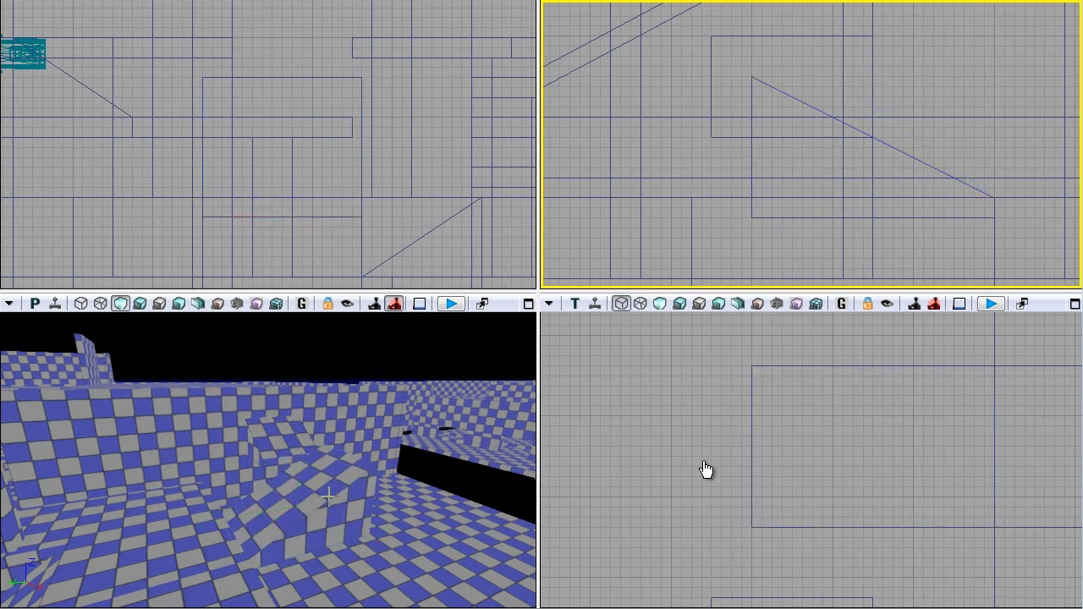
Lengthen the upper ramp along X and raise its top edge to the level of the raised walkway.
right_drag(319, 487, 329, 460)
click(287, 466)
mouse_move(810, 446)
right_down()
mouse_move(834, 447)
mouse_move(825, 368)
right_up()
right_drag(410, 159, 456, 216)
drag(418, 100, 418, 110)
right_drag(275, 90, 401, 154)
ctrl+alt+drag(295, 239, 241, 101)
drag(229, 220, 239, 220)
ctrl+alt+drag(195, 133, 144, 100)
right_drag(169, 72, 192, 82)
drag(183, 67, 183, 57)
key(Escape)
right_drag(302, 353, 256, 353)
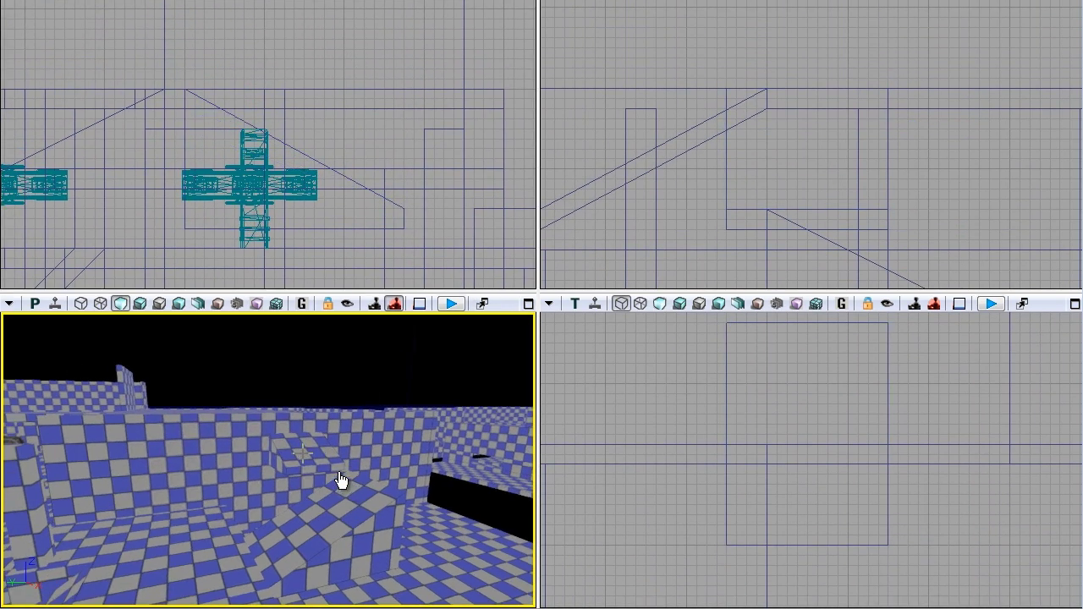
Shift the upper ramp along X and Y so its low end lines up with the corner at the lower ramp's top.
ctrl+shift+click(337, 472)
scroll(679, 440, down, 3)
right_drag(679, 440, 653, 606)
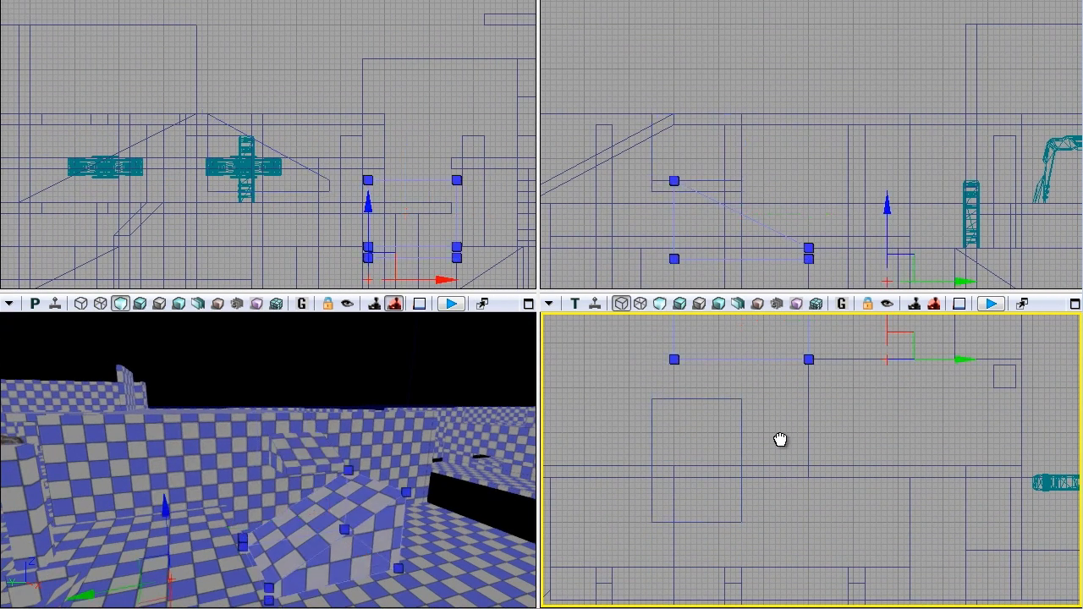
drag(793, 470, 743, 449)
middle_drag(744, 370, 744, 363)
drag(744, 368, 718, 415)
middle_drag(689, 390, 777, 390)
click(774, 398)
right_drag(775, 399, 786, 450)
click(788, 414)
Duplicate the lower ramp and fit the shortened copy into the corner gap between the two ramps.
drag(793, 361, 802, 314)
right_drag(822, 451, 766, 506)
drag(800, 416, 728, 416)
click(723, 428)
mouse_move(881, 360)
mouse_down()
mouse_move(882, 338)
mouse_move(885, 348)
mouse_up()
drag(942, 410, 884, 411)
Raise the copied ramp's low top vertices to its high edge, forming a flat corner landing.
right_drag(723, 473, 762, 527)
mouse_move(728, 509)
ctrl+alt+mouse_down()
mouse_move(802, 355)
mouse_move(766, 384)
ctrl+alt+mouse_up()
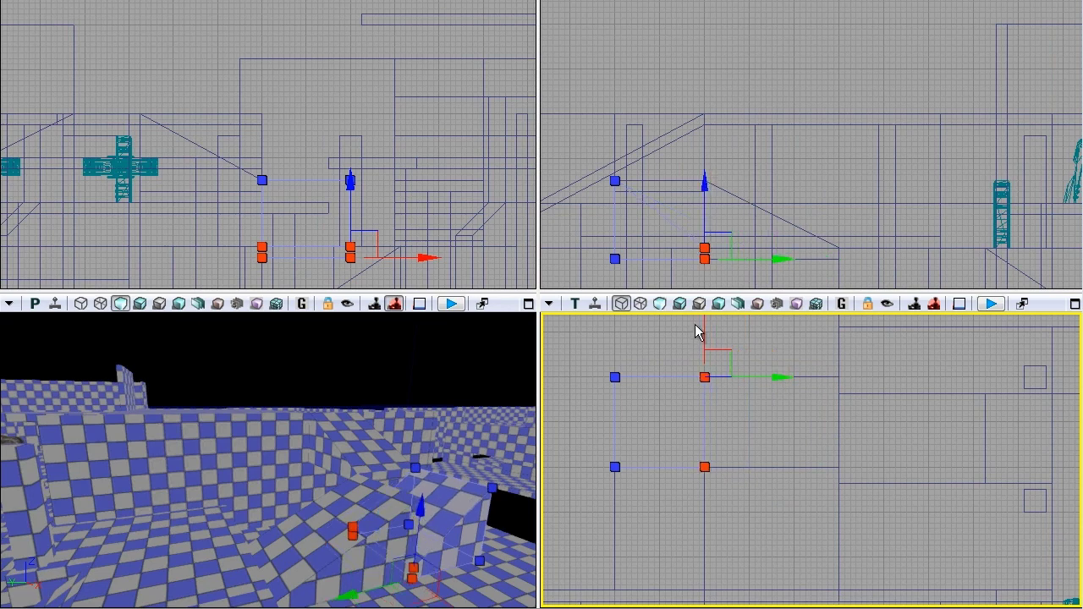
ctrl+alt+drag(691, 220, 721, 252)
mouse_move(705, 161)
mouse_down()
mouse_move(720, 116)
mouse_move(751, 82)
mouse_up()
key(Escape)
Move the selected edge vertices beside the corner landing along X to fit the surrounding blocks.
mouse_move(426, 448)
right_down()
mouse_move(585, 506)
mouse_move(449, 443)
right_up()
click(704, 448)
mouse_move(704, 522)
right_down()
mouse_move(812, 494)
mouse_move(738, 561)
right_up()
ctrl+alt+drag(883, 440, 719, 385)
drag(871, 362, 880, 326)
right_drag(657, 539, 732, 478)
click(694, 502)
click(685, 500)
Pull the neighbouring block's side vertices along Y and extend its other edge vertices along X.
ctrl+alt+drag(689, 402, 776, 595)
drag(798, 445, 747, 454)
right_drag(639, 457, 648, 493)
click(714, 449)
ctrl+alt+drag(688, 429, 723, 542)
ctrl+alt+drag(639, 413, 830, 474)
drag(815, 396, 806, 343)
click(553, 426)
Examine the lit, completed layout and the separate module set, and enlarge the perspective view over the walled rooms.
mouse_move(449, 436)
right_down()
mouse_move(169, 435)
mouse_move(211, 332)
mouse_move(228, 398)
mouse_move(267, 423)
right_up()
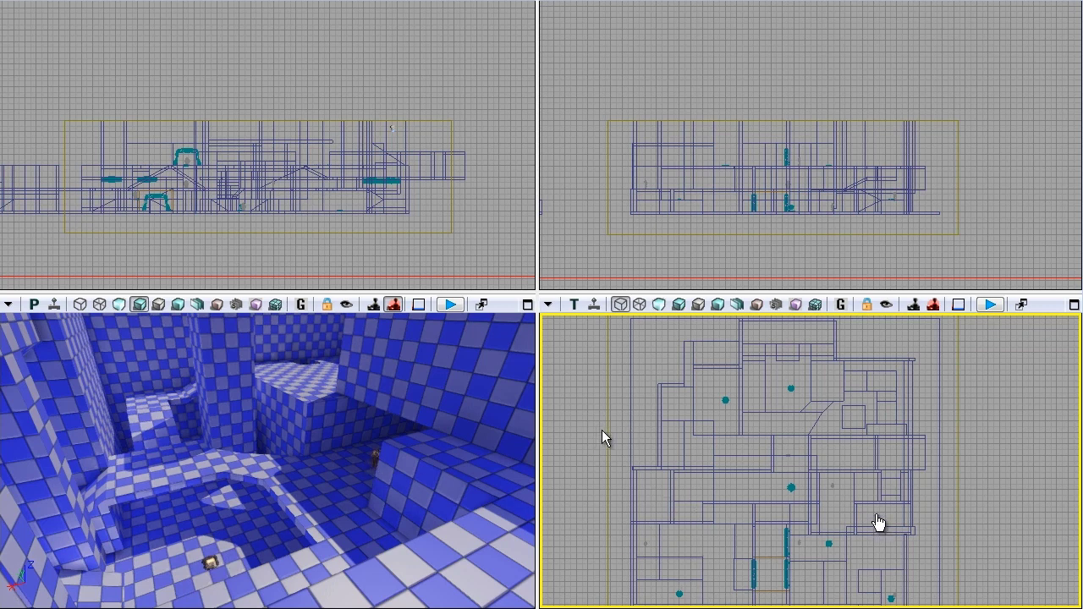
drag(602, 430, 677, 425)
drag(381, 402, 217, 523)
right_drag(218, 523, 283, 480)
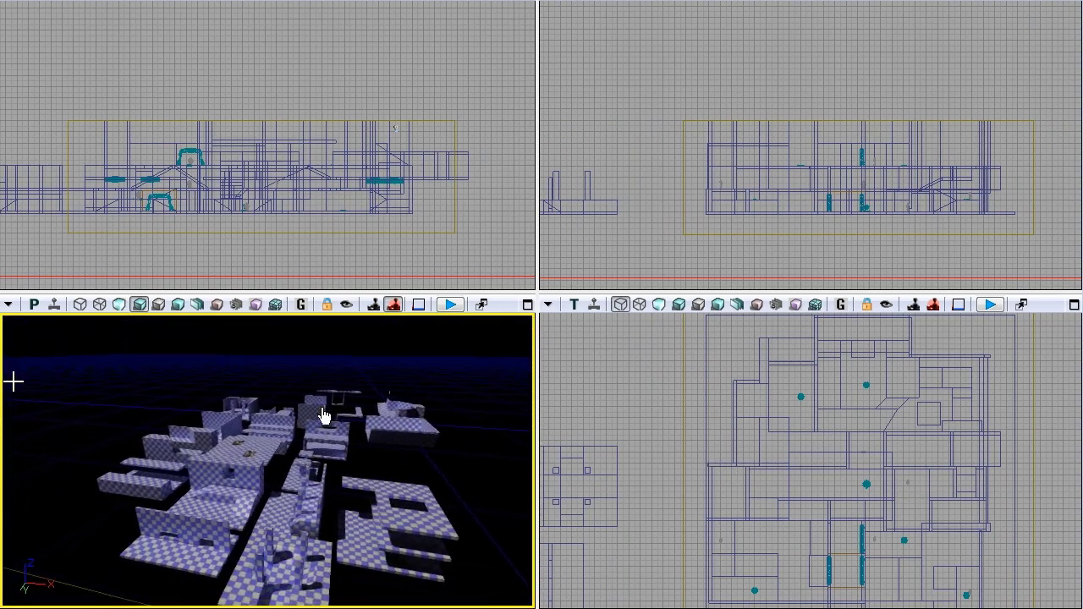
right_drag(324, 414, 199, 438)
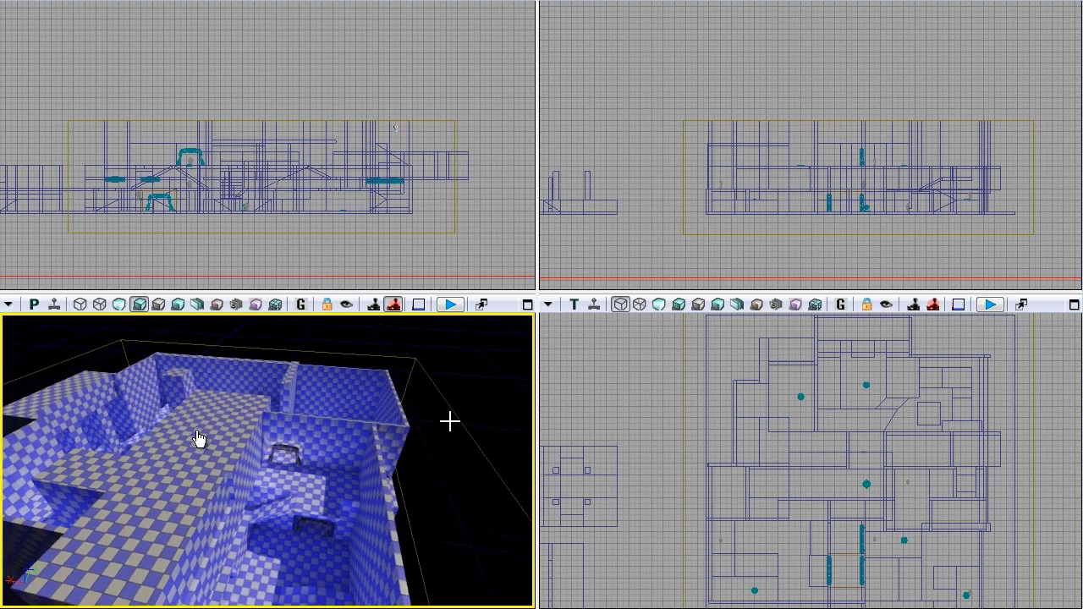
click(527, 306)
right_drag(638, 517, 573, 605)
right_drag(729, 363, 810, 388)
drag(812, 395, 937, 447)
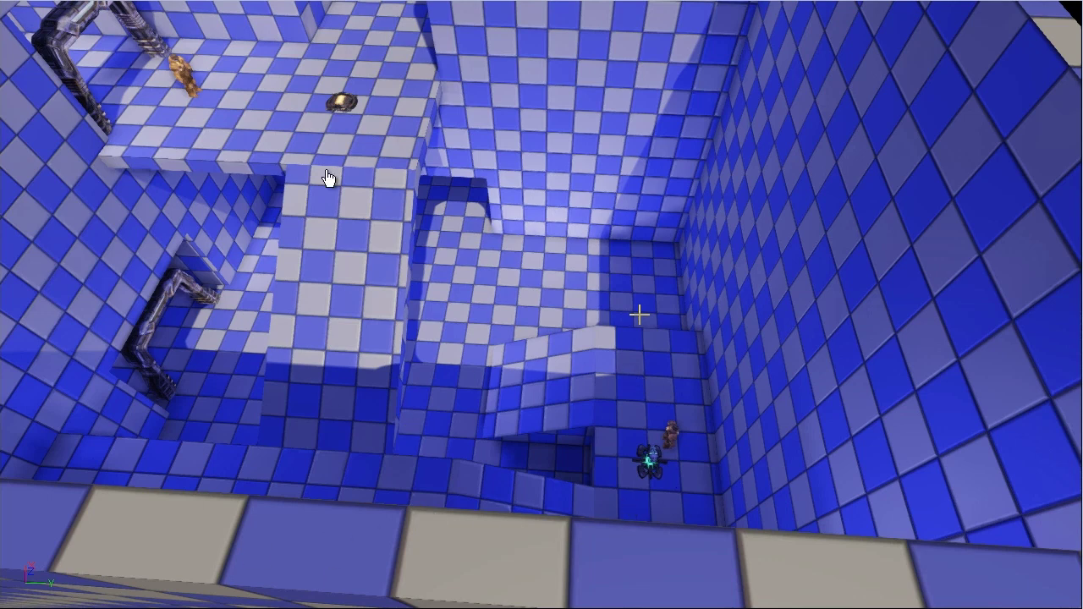
Select the ramps and connecting walkway blocks around the sunken room to highlight the route through it.
scroll(658, 355, up, 3)
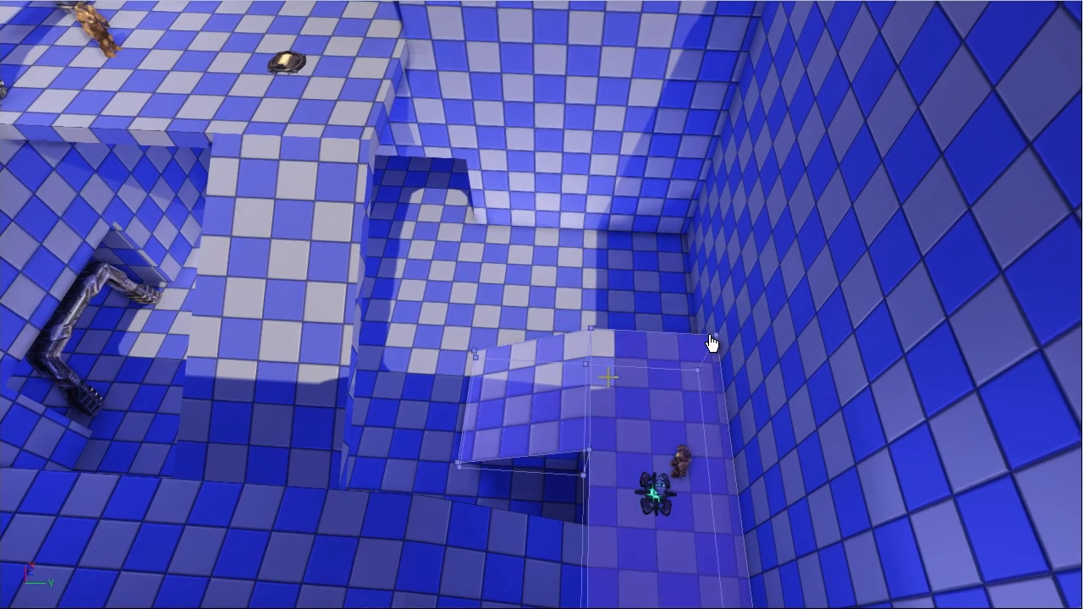
ctrl+shift+click(492, 508)
ctrl+shift+click(328, 496)
ctrl+shift+click(309, 222)
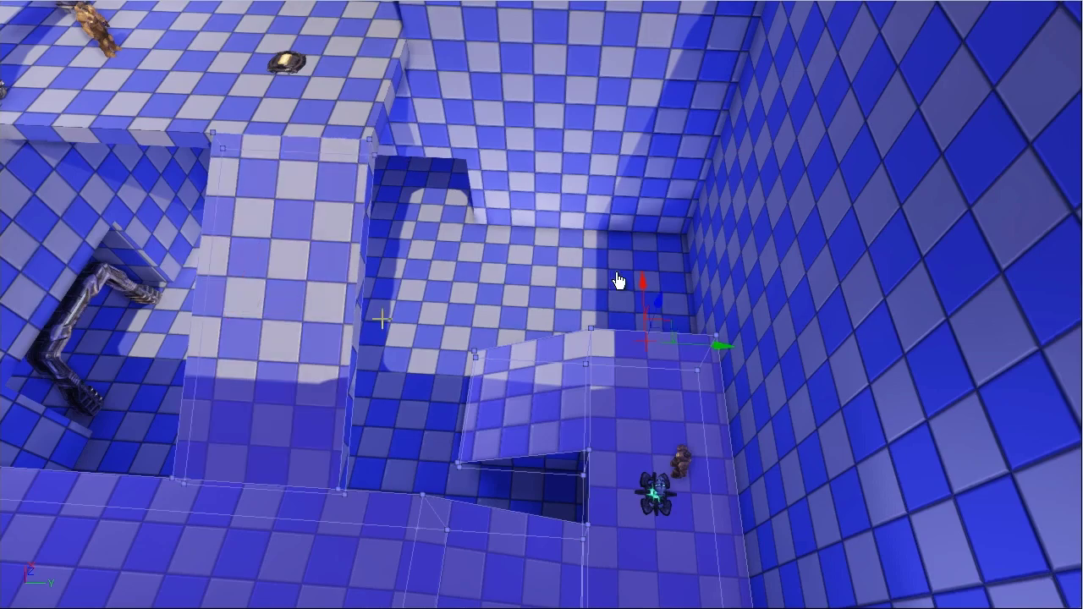
Examine the map's interior from close up, following the ramps, raised walkways, pillars, alcoves and covered passage through the rooms.
mouse_move(619, 282)
right_down()
mouse_move(474, 282)
mouse_move(645, 263)
mouse_move(1033, 378)
mouse_move(804, 409)
mouse_move(916, 377)
right_up()
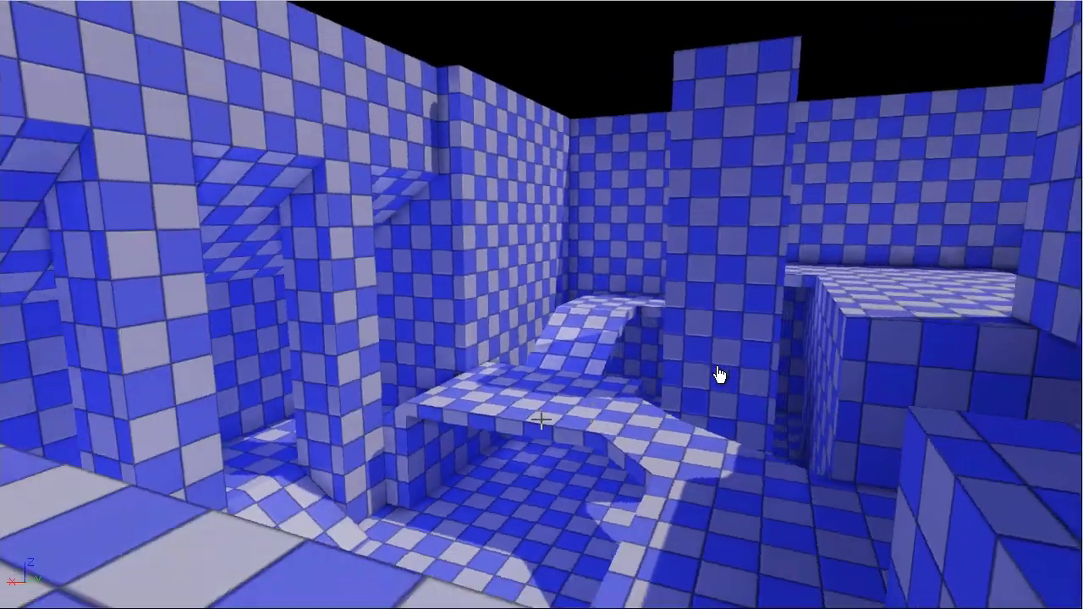
key(Down)
key(Left)
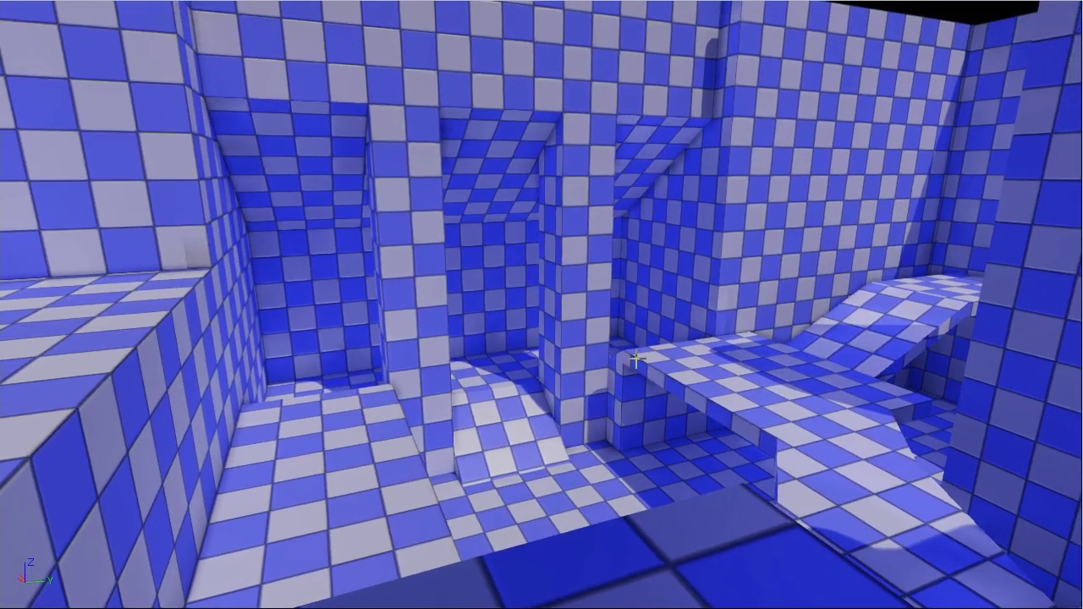
click(595, 324)
right_drag(780, 395, 869, 323)
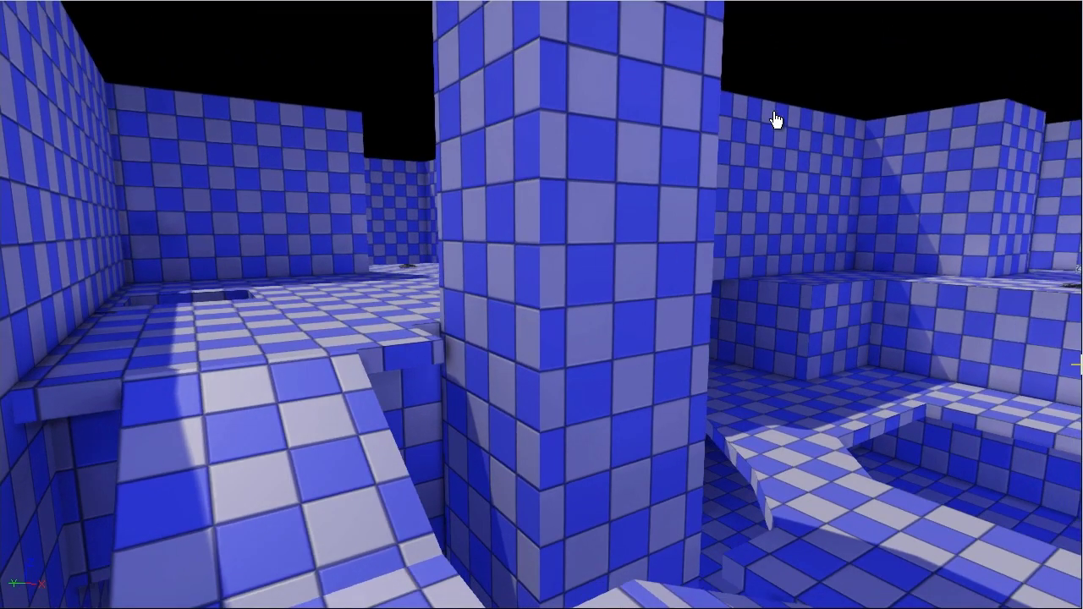
right_drag(732, 367, 623, 362)
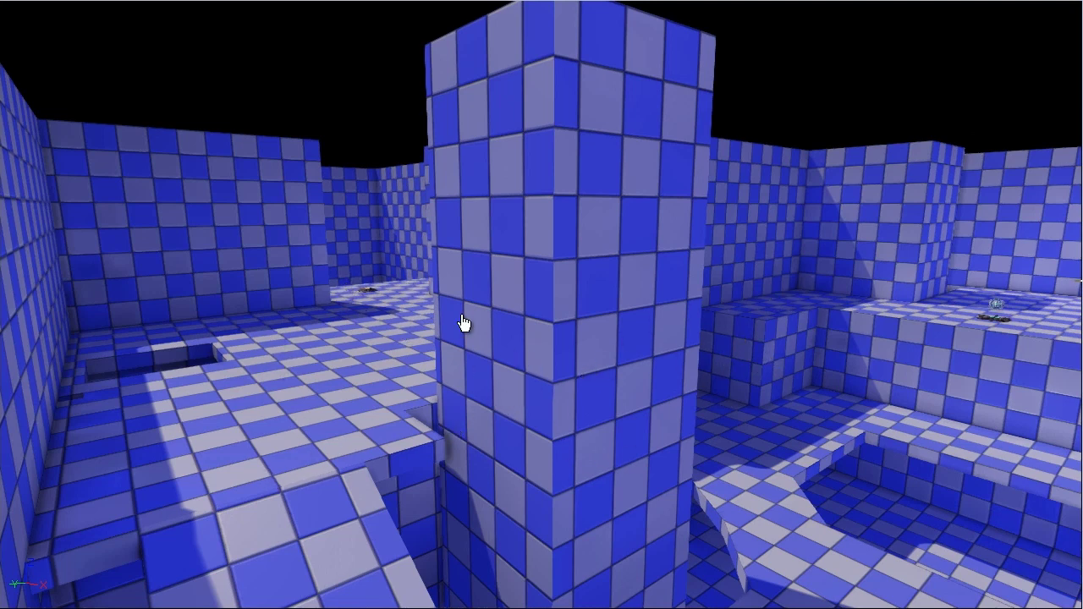
right_drag(736, 316, 760, 257)
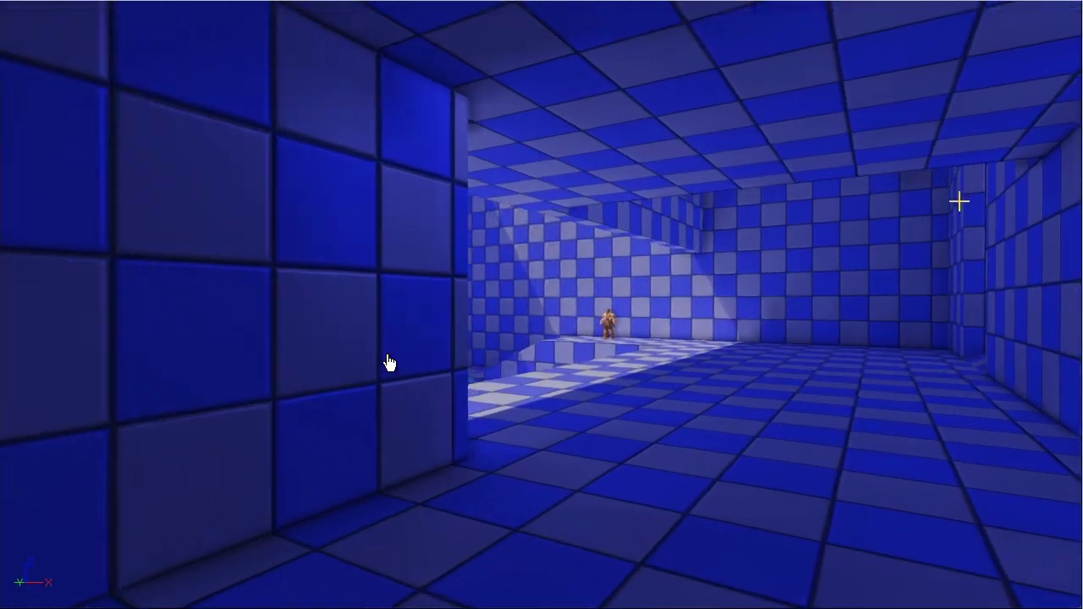
right_drag(387, 355, 497, 428)
Examine the whole walled layout from above, comparing the roofed section with the open rooms and ramps around it.
drag(597, 373, 580, 423)
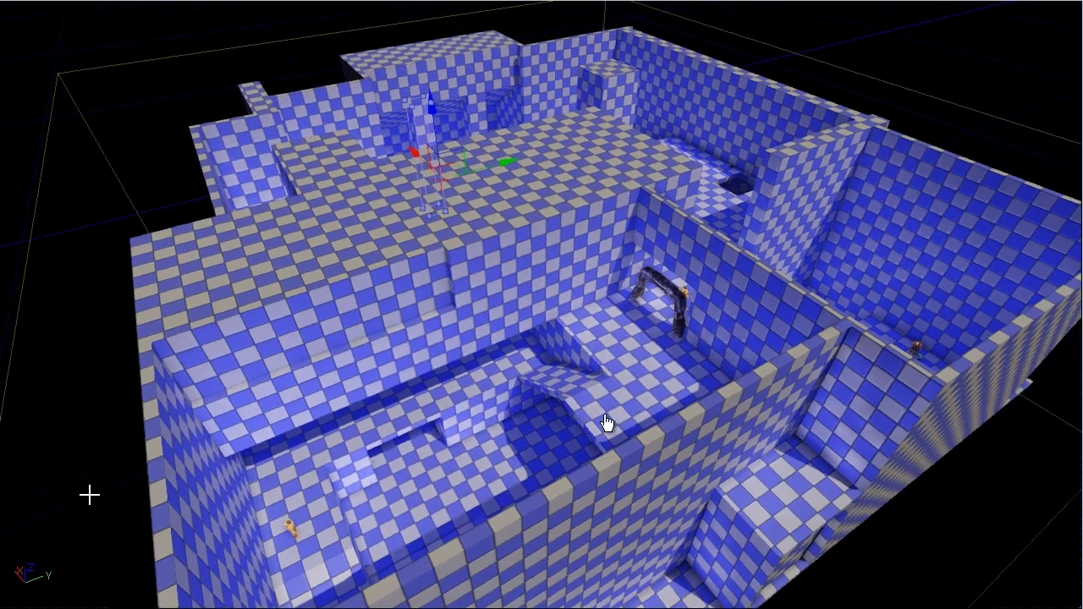
right_drag(739, 416, 740, 418)
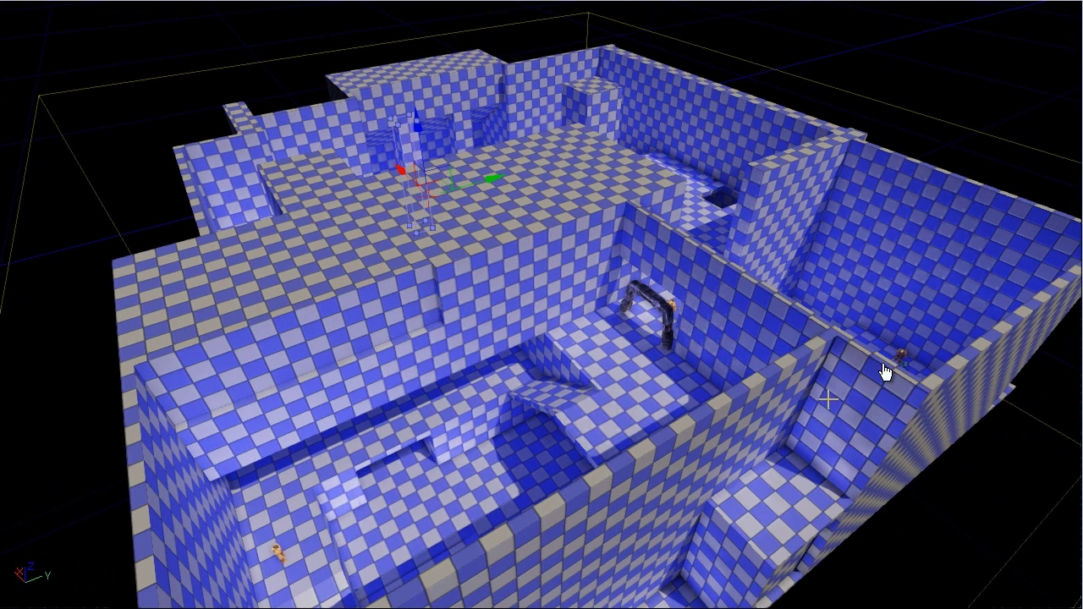
drag(733, 491, 933, 295)
drag(764, 395, 935, 431)
drag(933, 295, 738, 288)
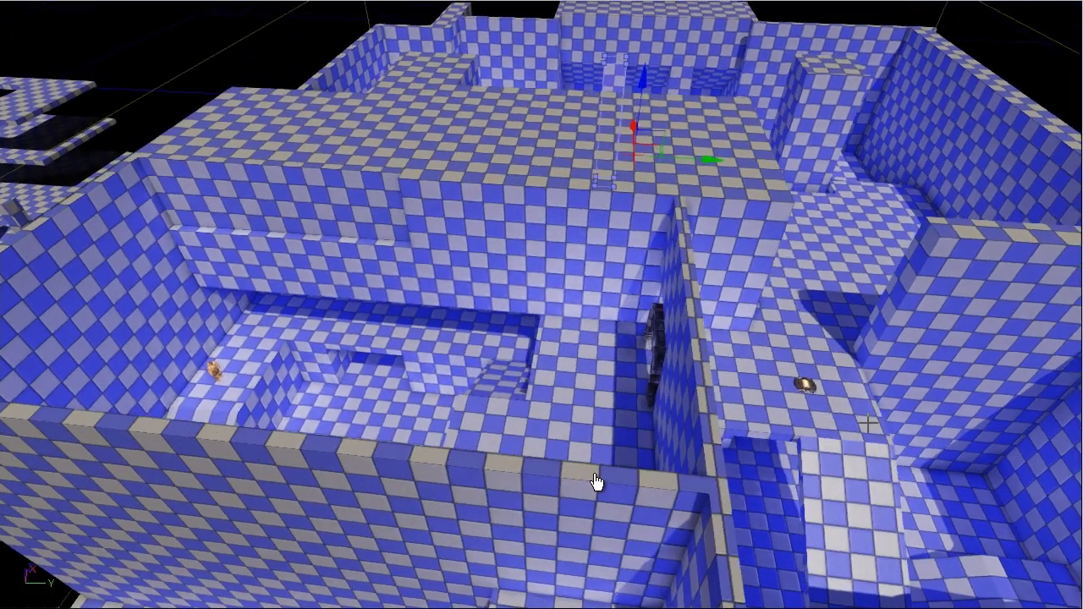
right_drag(560, 442, 285, 313)
right_drag(837, 309, 537, 408)
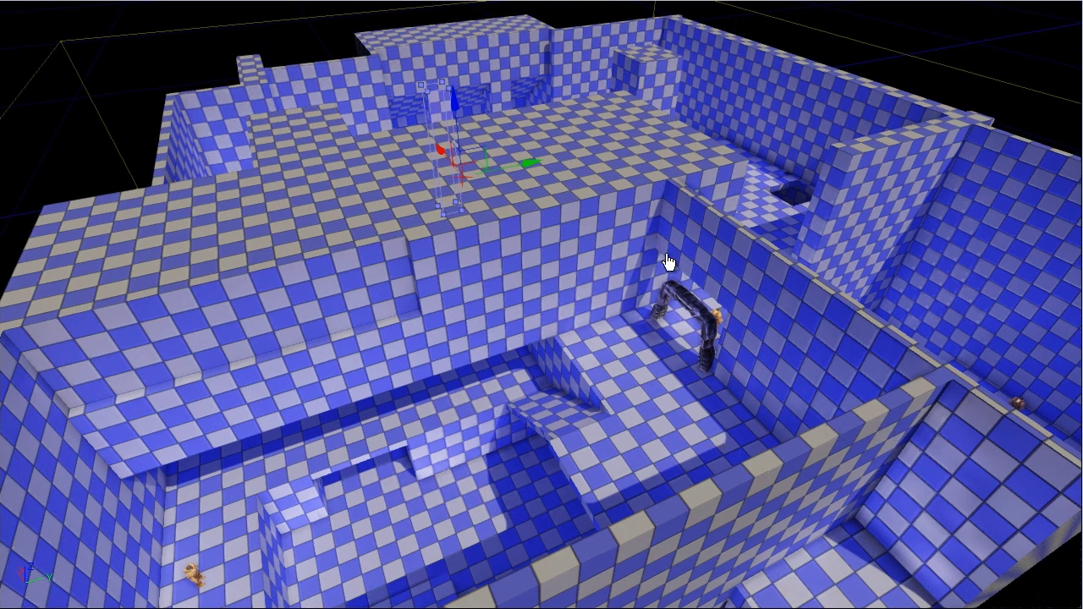